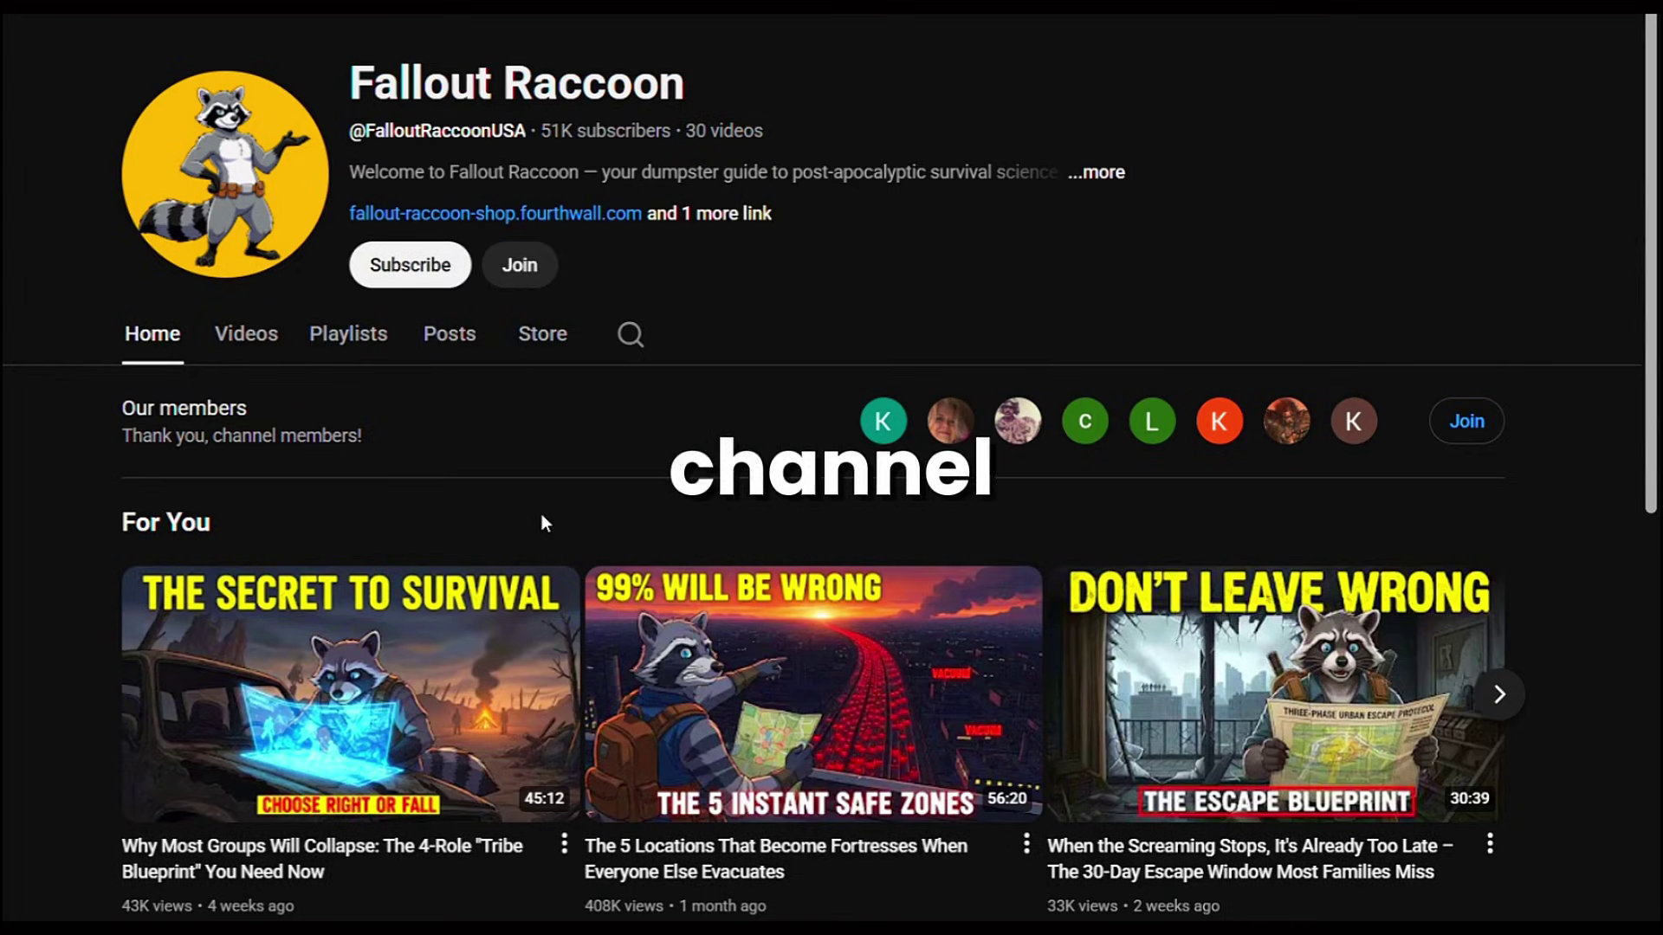
# Scroll through the For You and Featured sections of the Fallout Raccoon channel's Home tab.
pyautogui.scroll(-8, 542, 516)
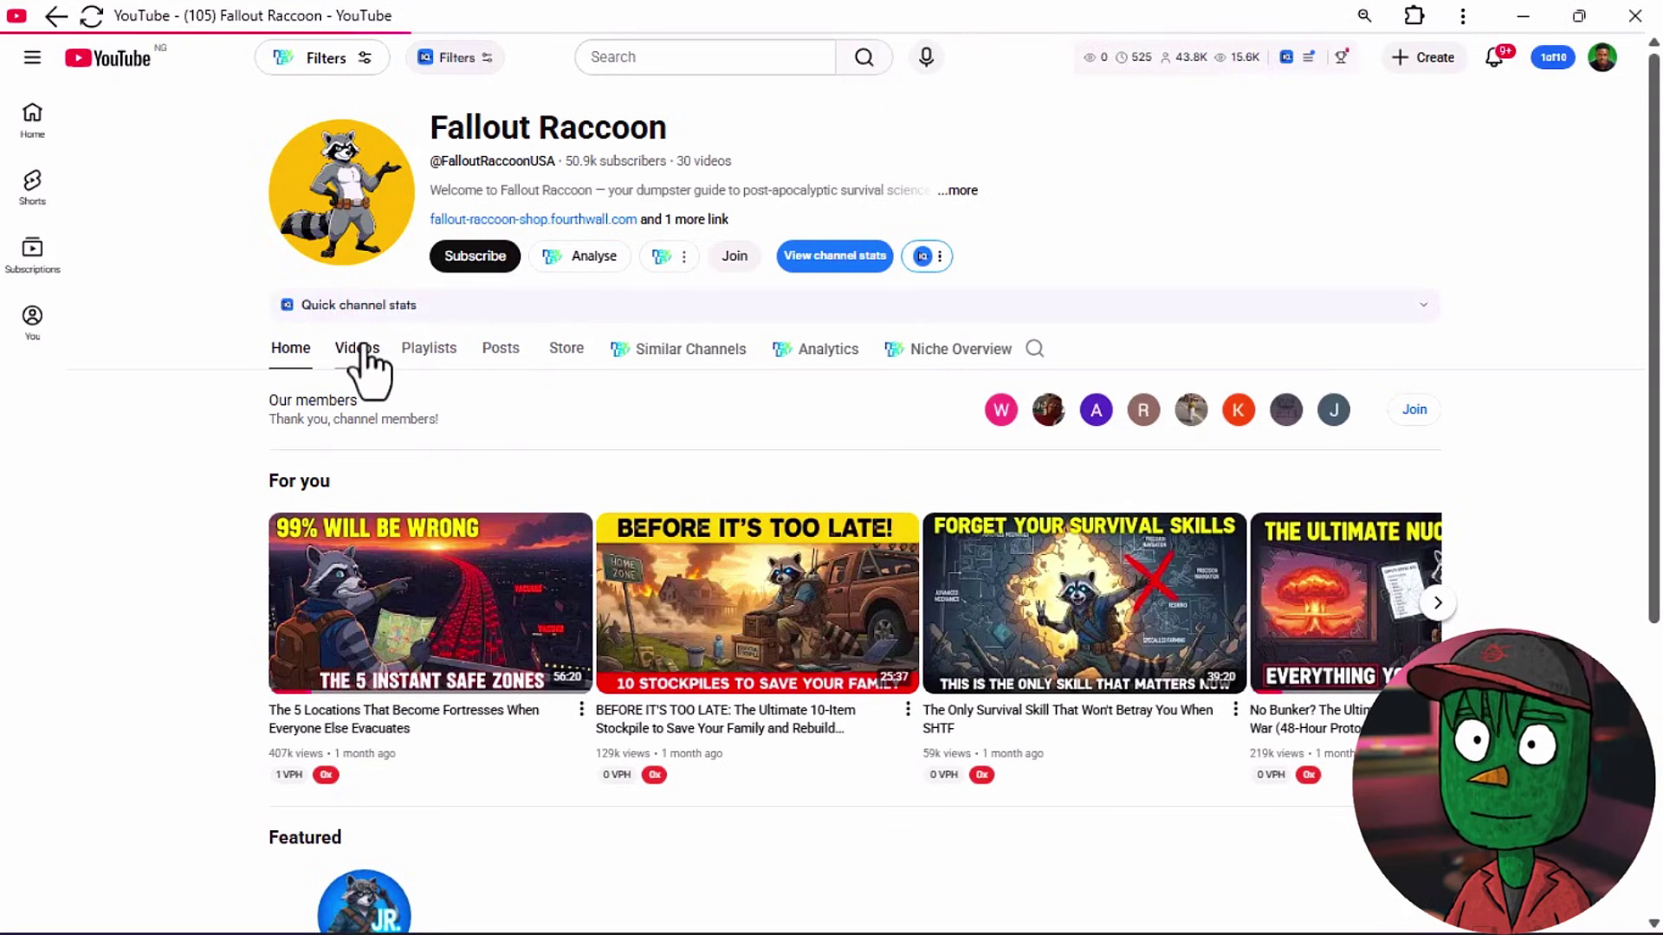
# Sort the Fallout Raccoon channel's Videos tab by Popular and browse the top videos.
pyautogui.click(364, 355)
pyautogui.click(370, 400)
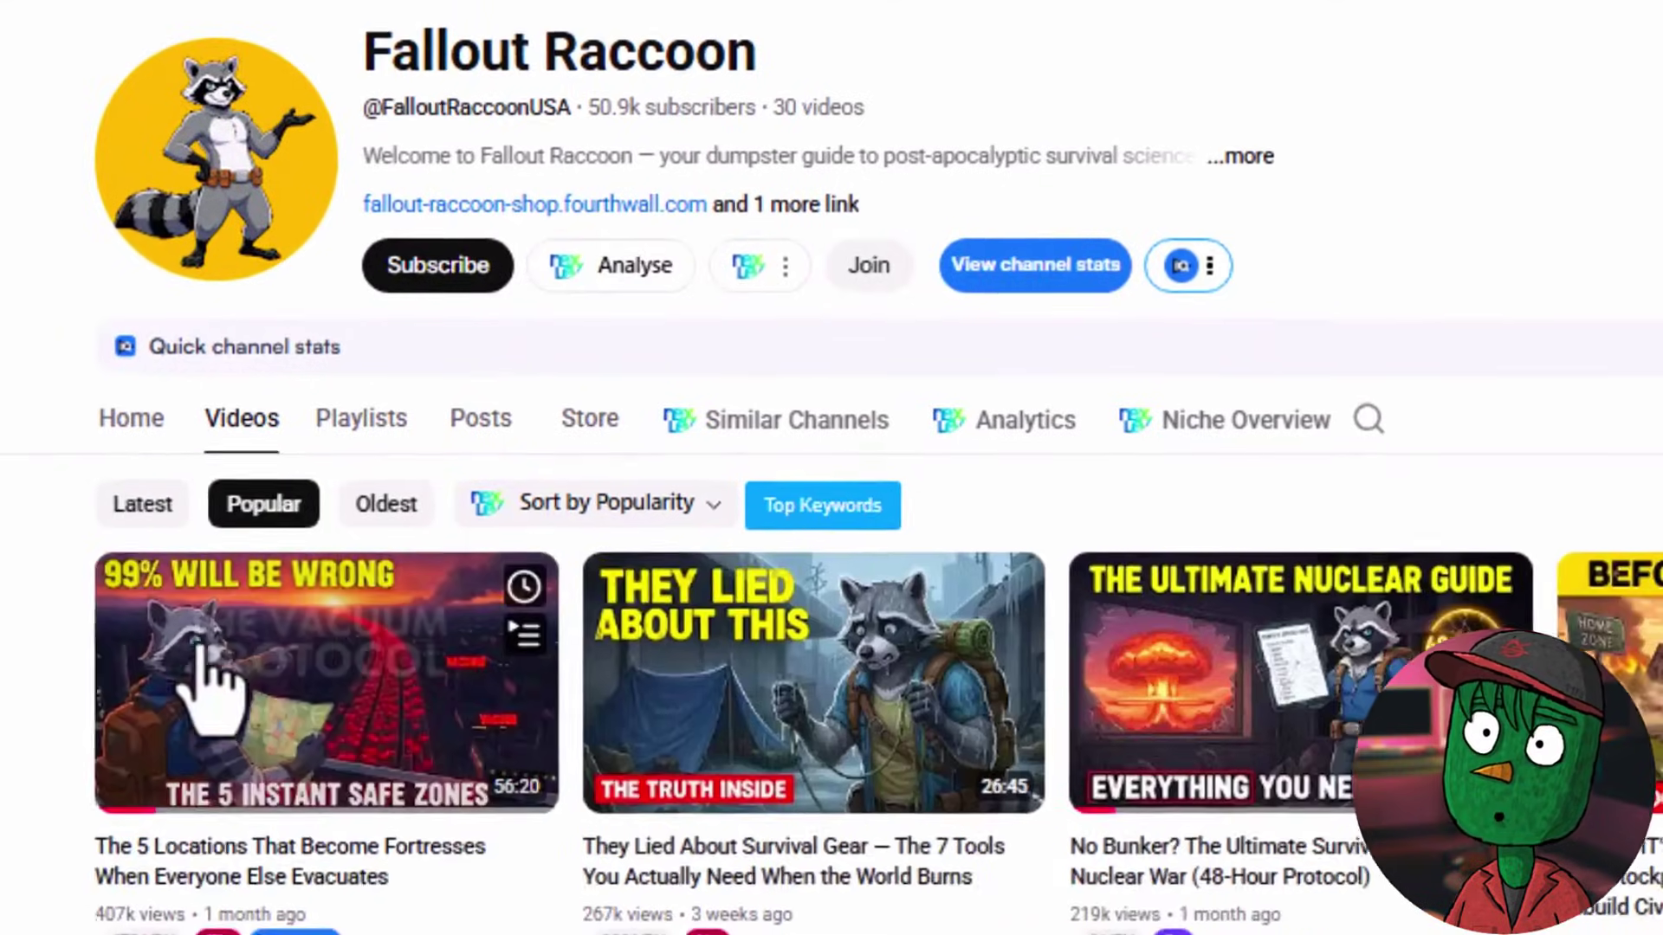
pyautogui.scroll(-5, 201, 645)
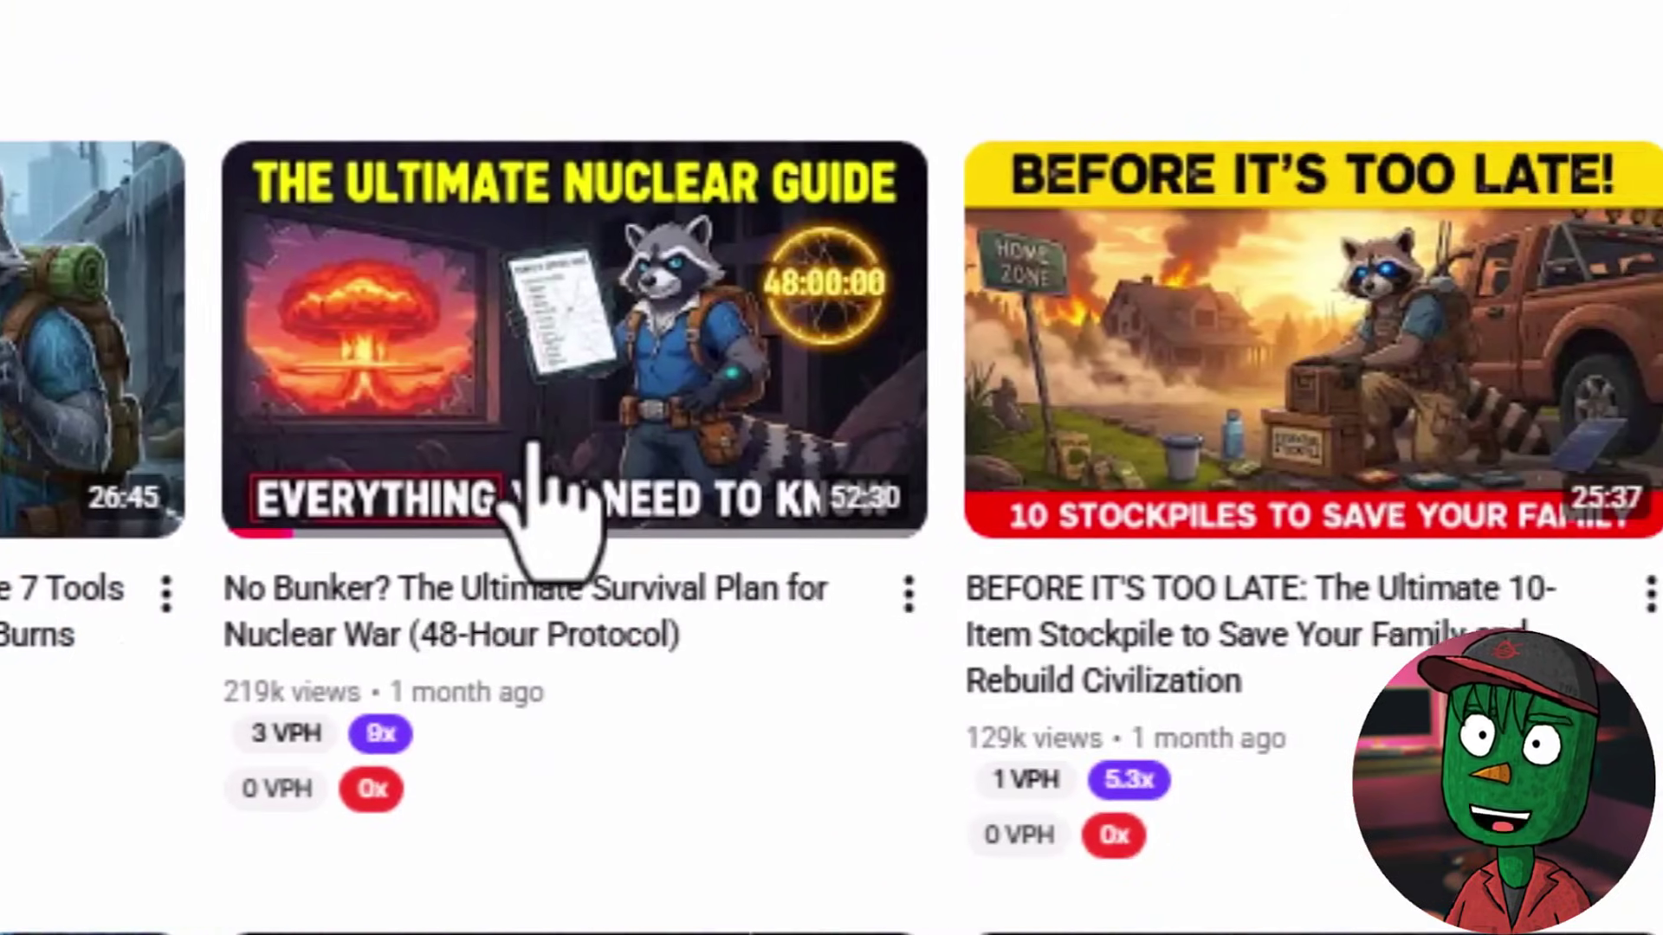
pyautogui.scroll(-4, 537, 489)
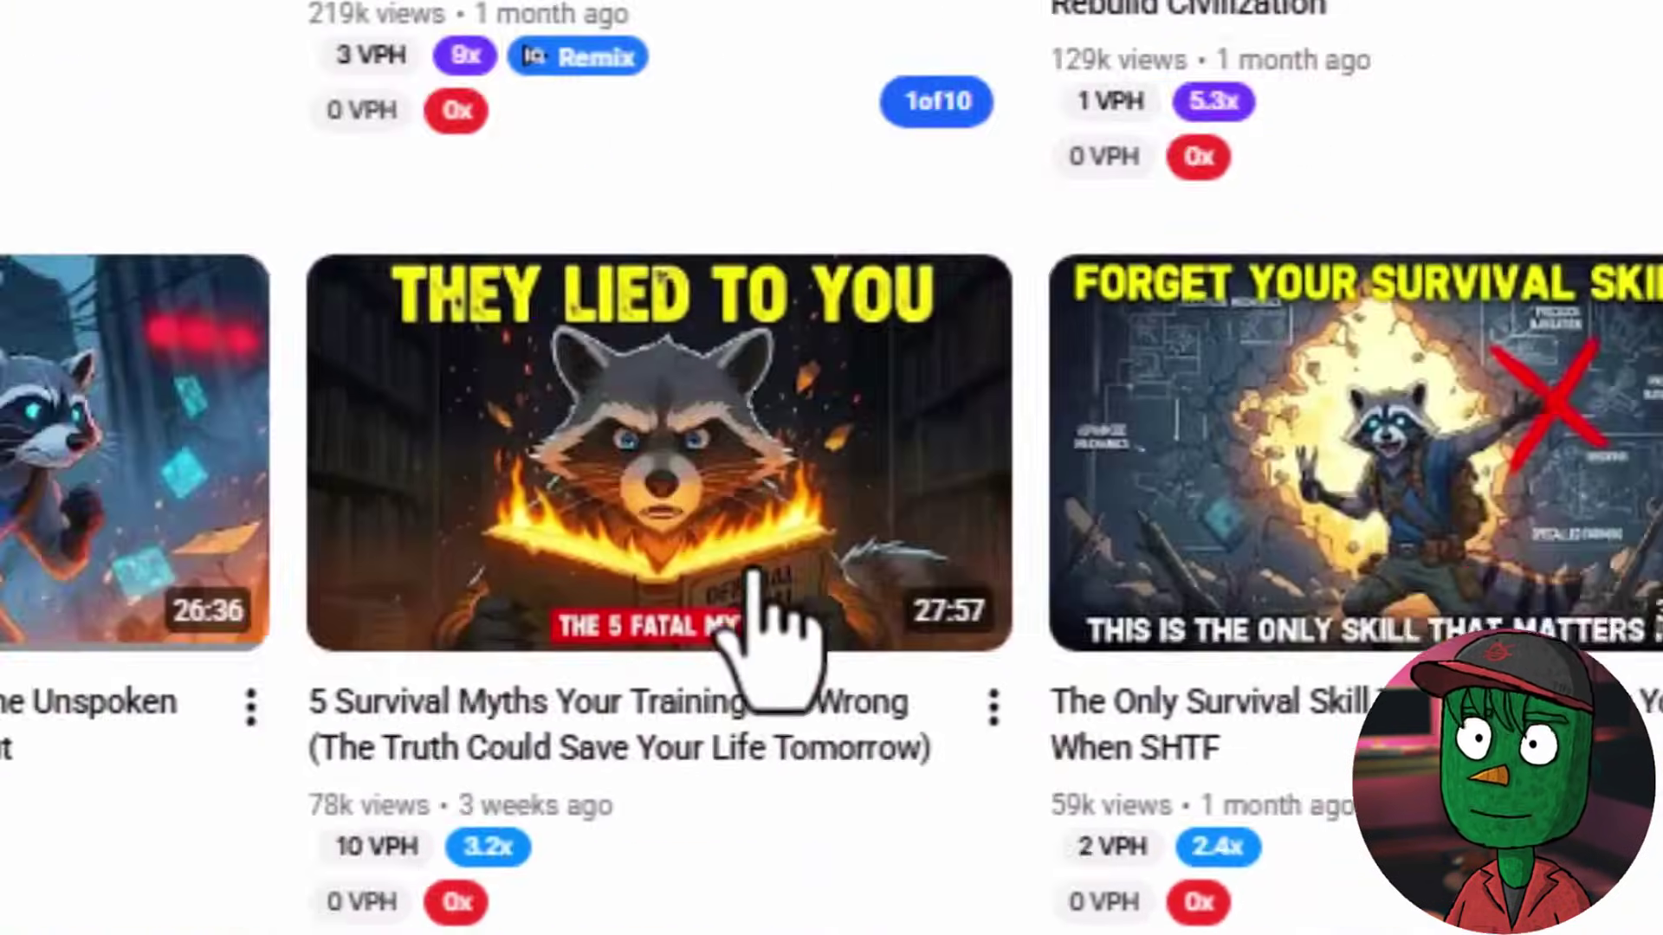
pyautogui.scroll(-3, 1039, 606)
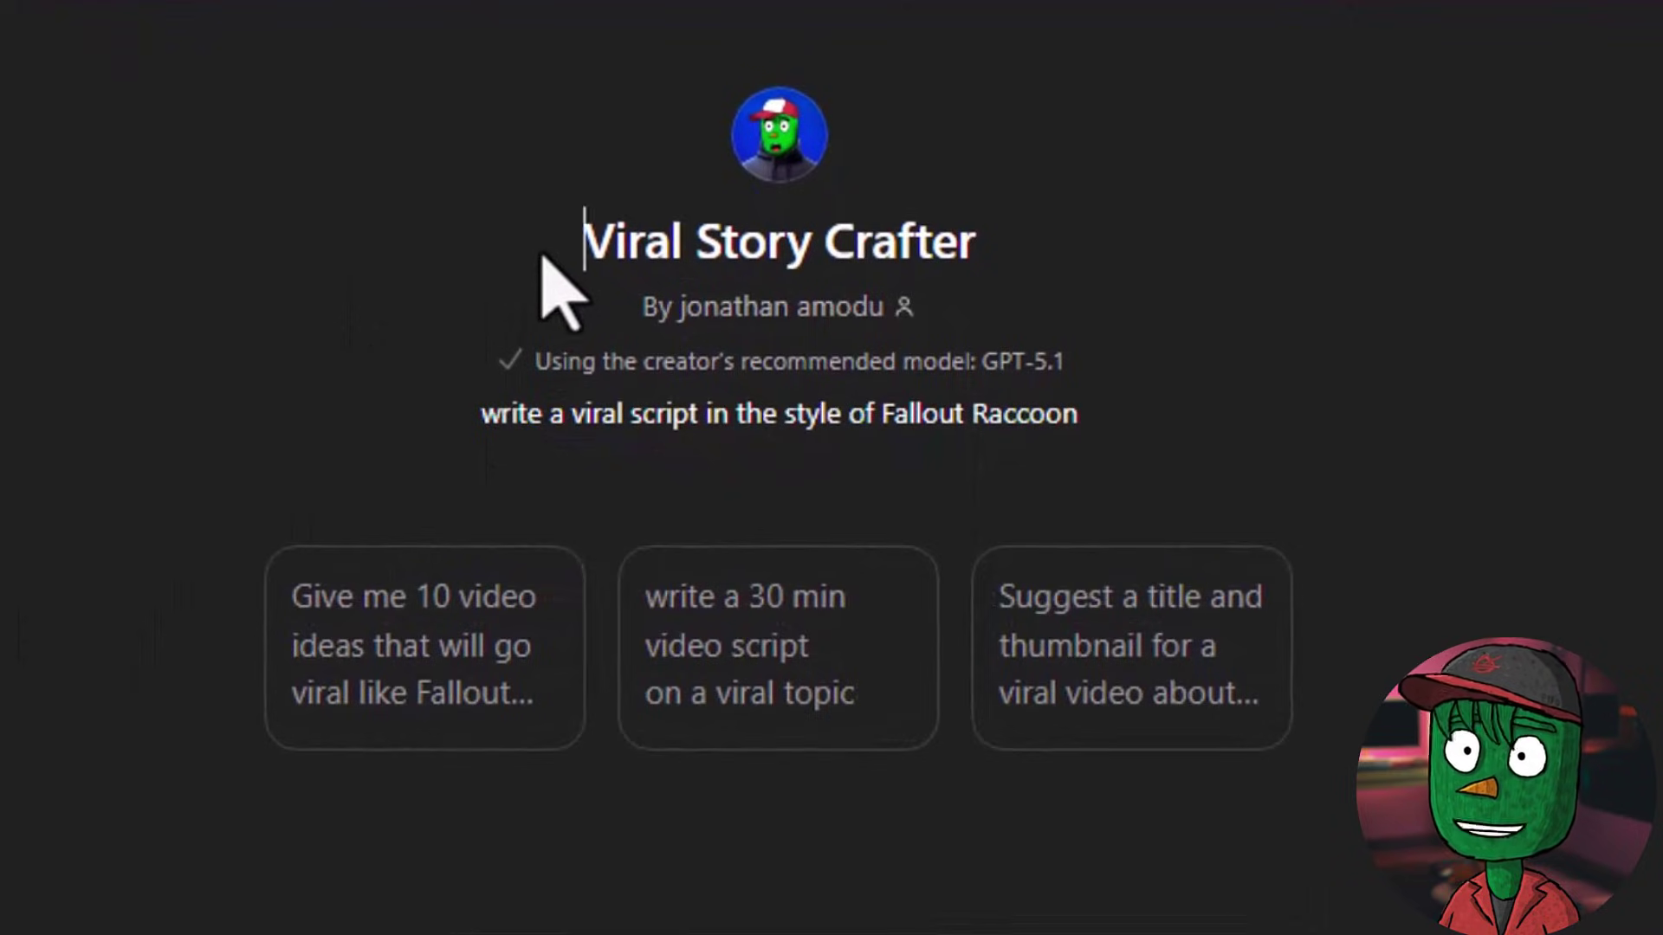
# Ask the Viral Story Crafter for 10 viral video ideas like Fallout Raccoon.
pyautogui.moveTo(542, 255); pyautogui.dragTo(916, 245)
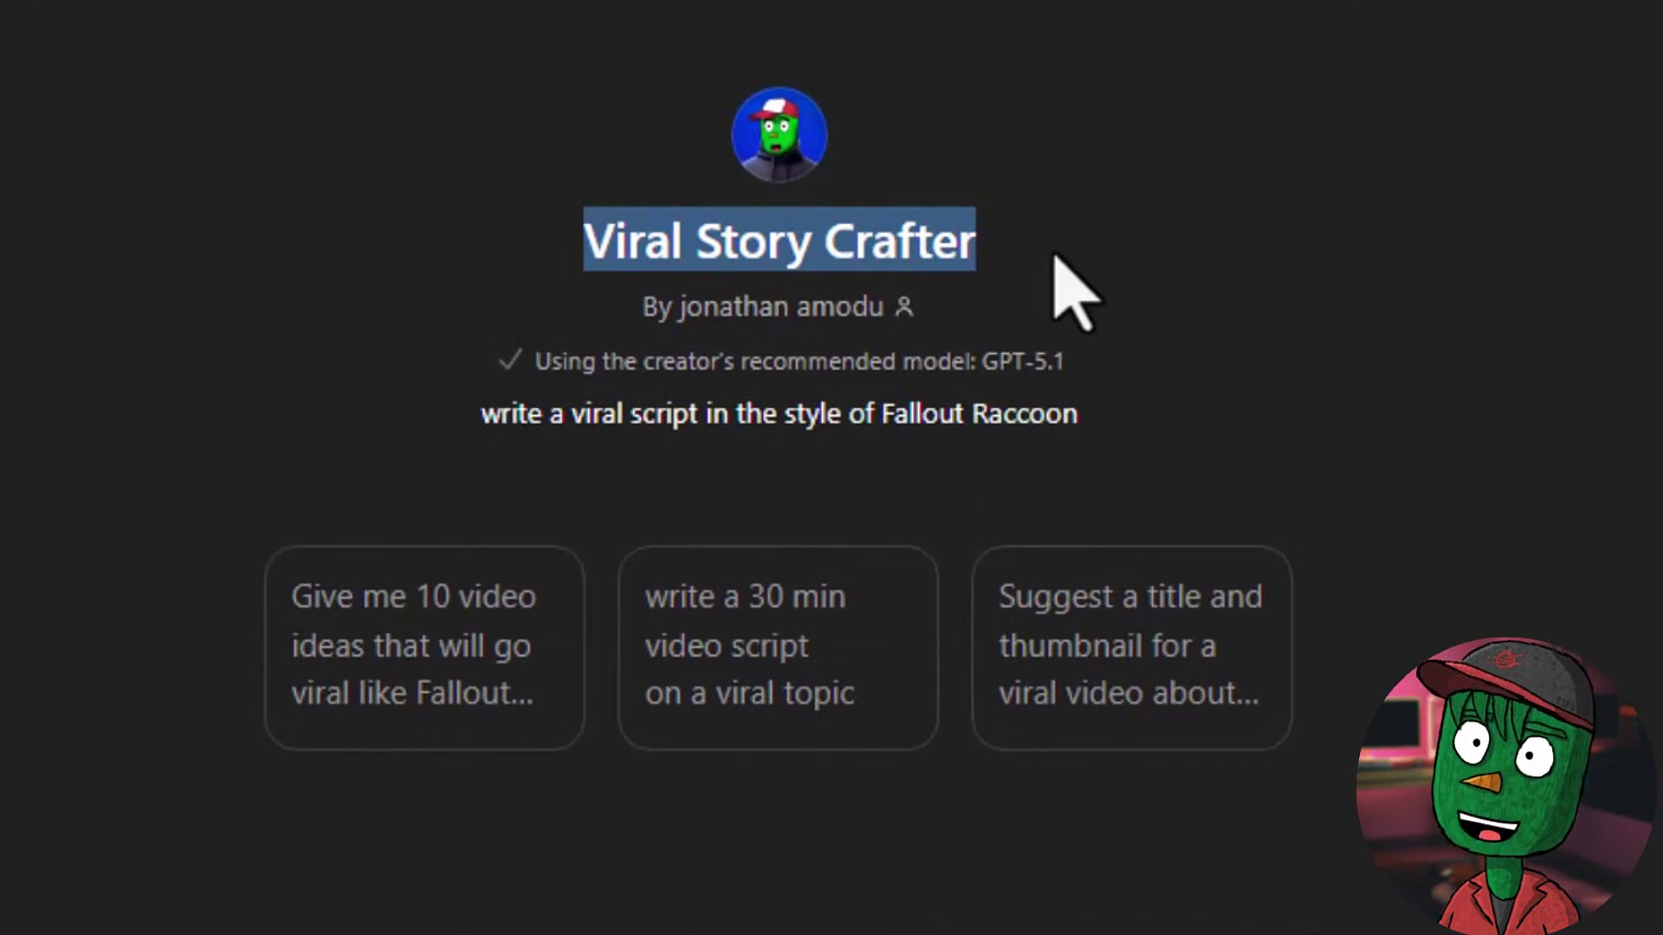
pyautogui.click(1046, 282)
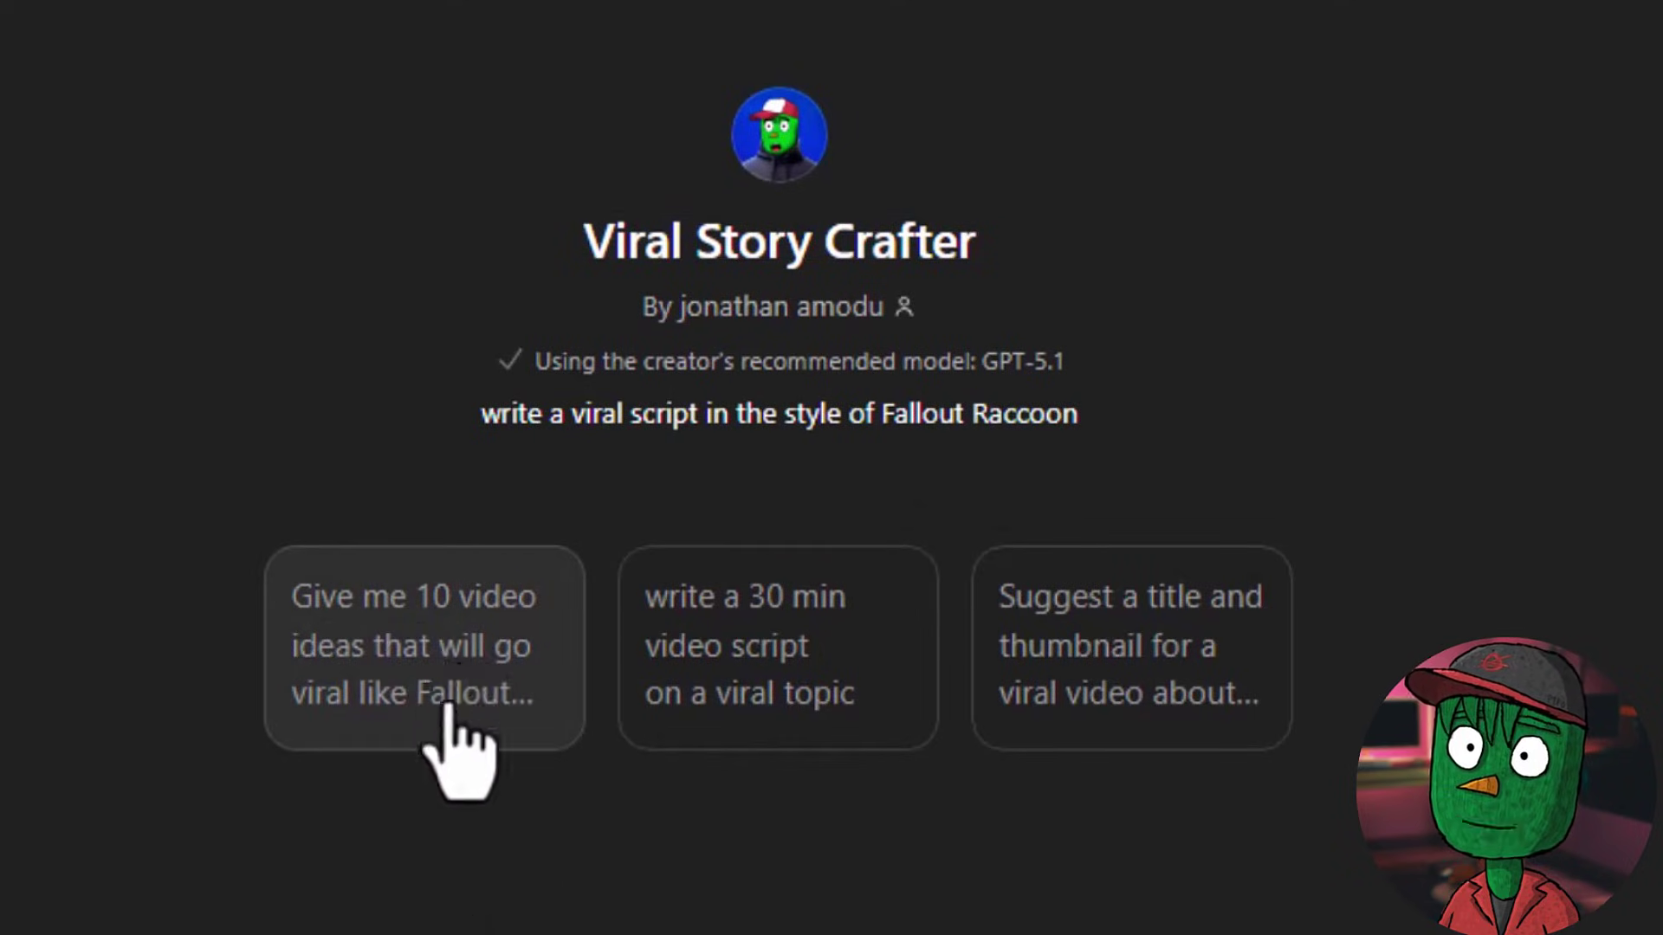
pyautogui.click(424, 657)
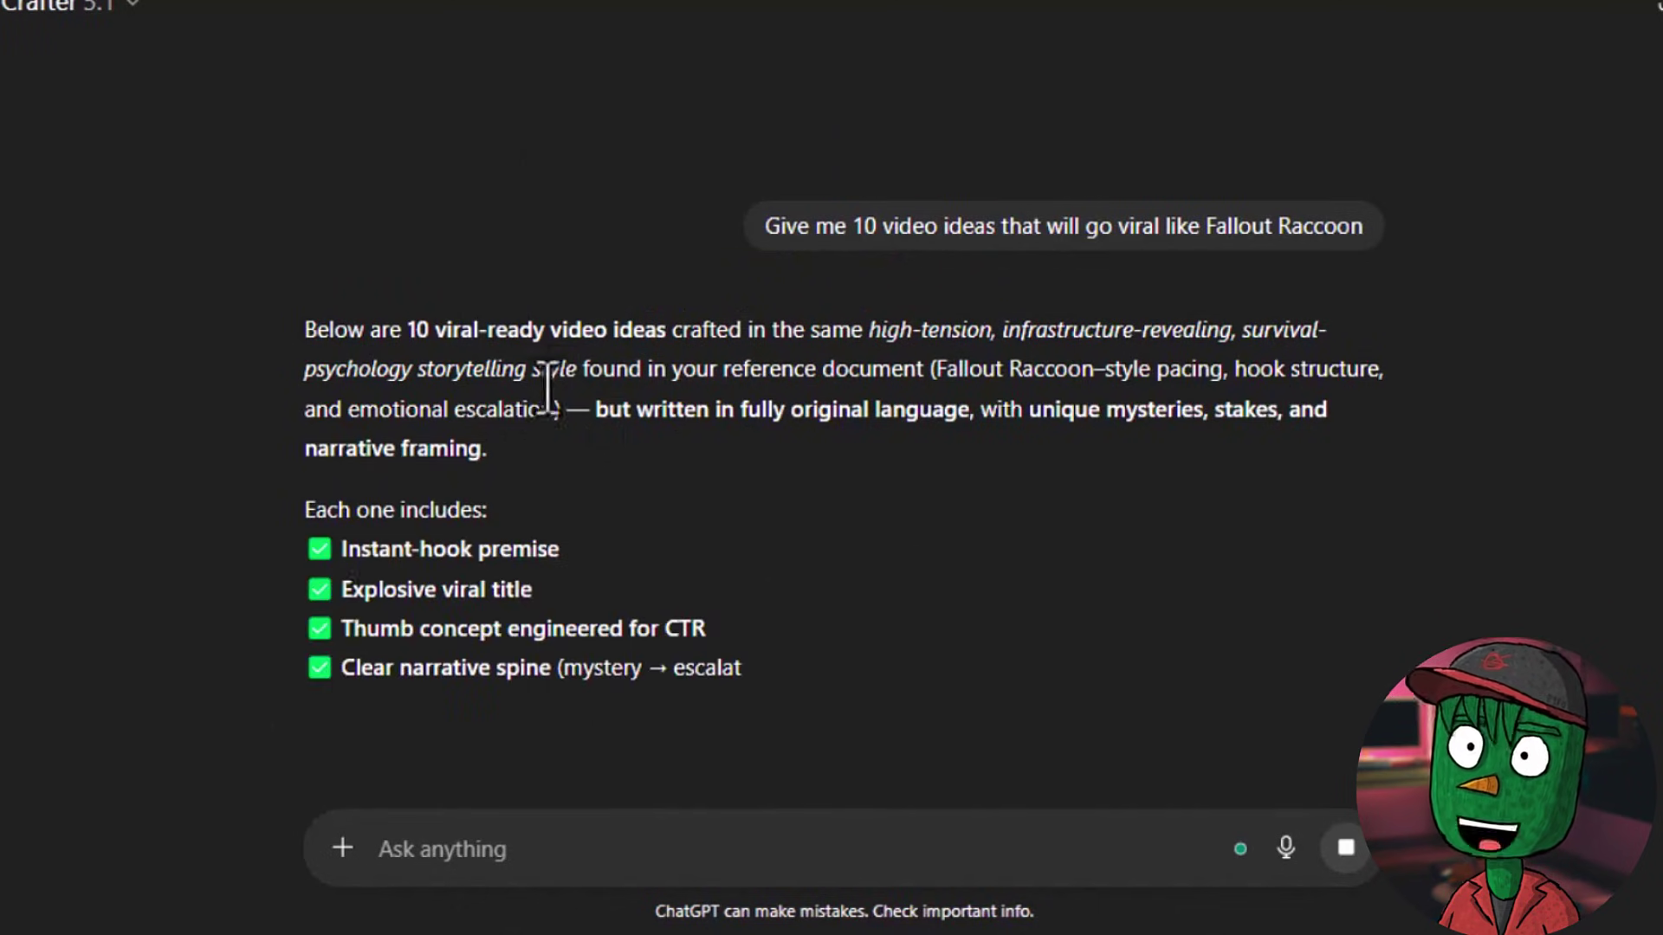
pyautogui.scroll(-2, 805, 346)
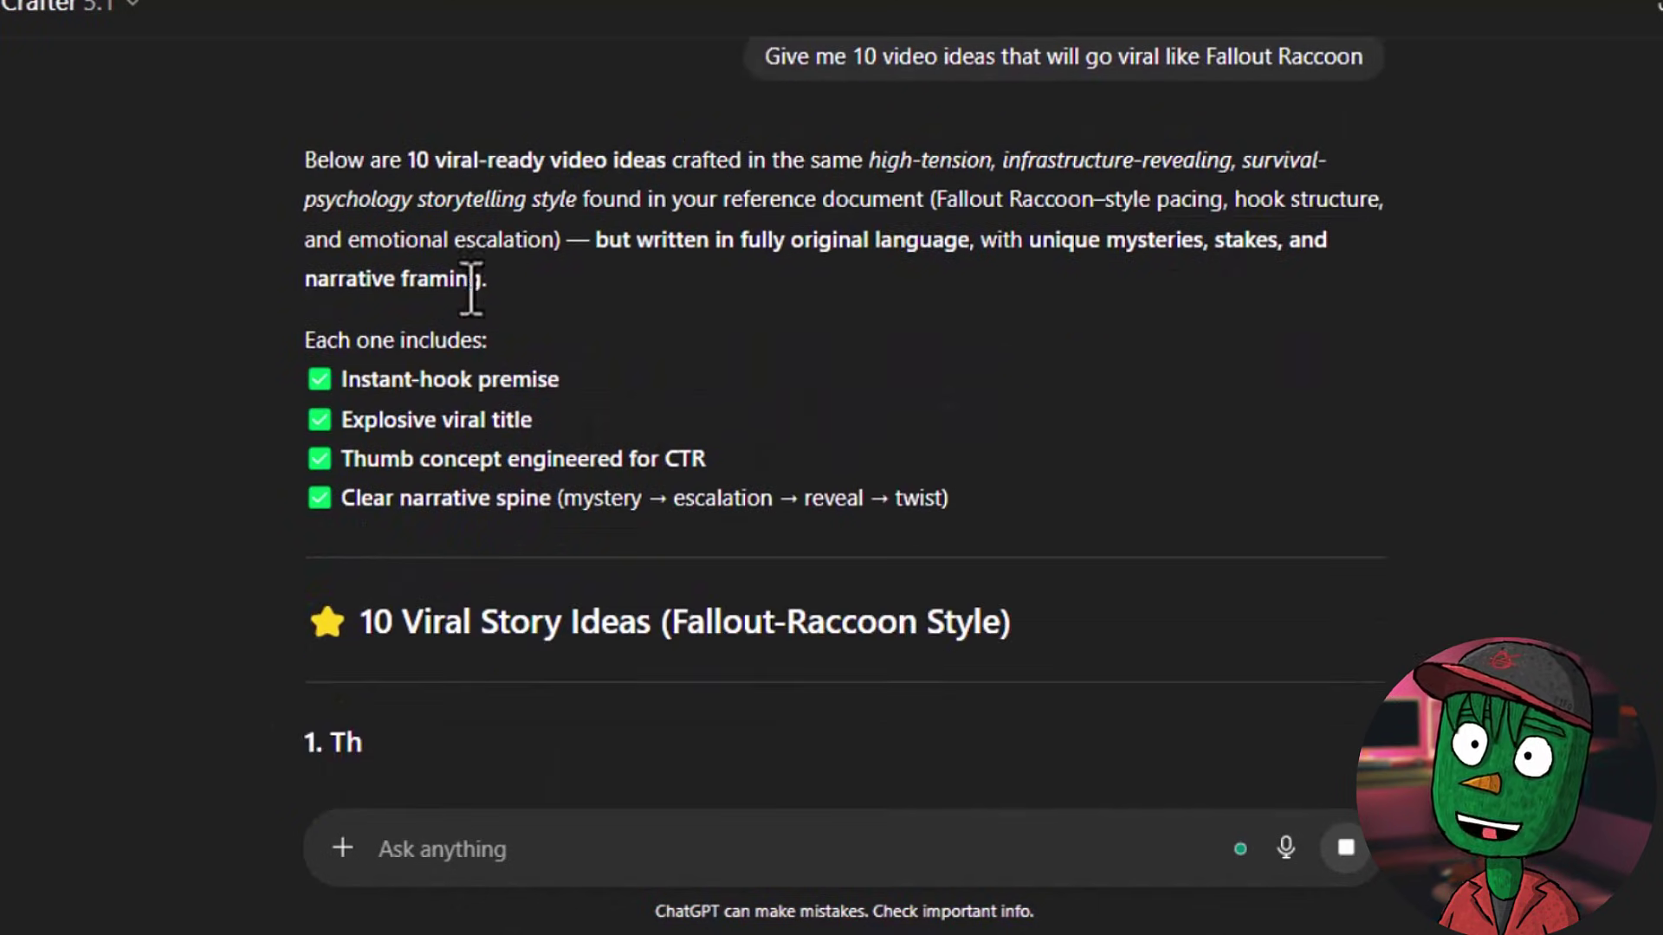
pyautogui.scroll(-2, 672, 384)
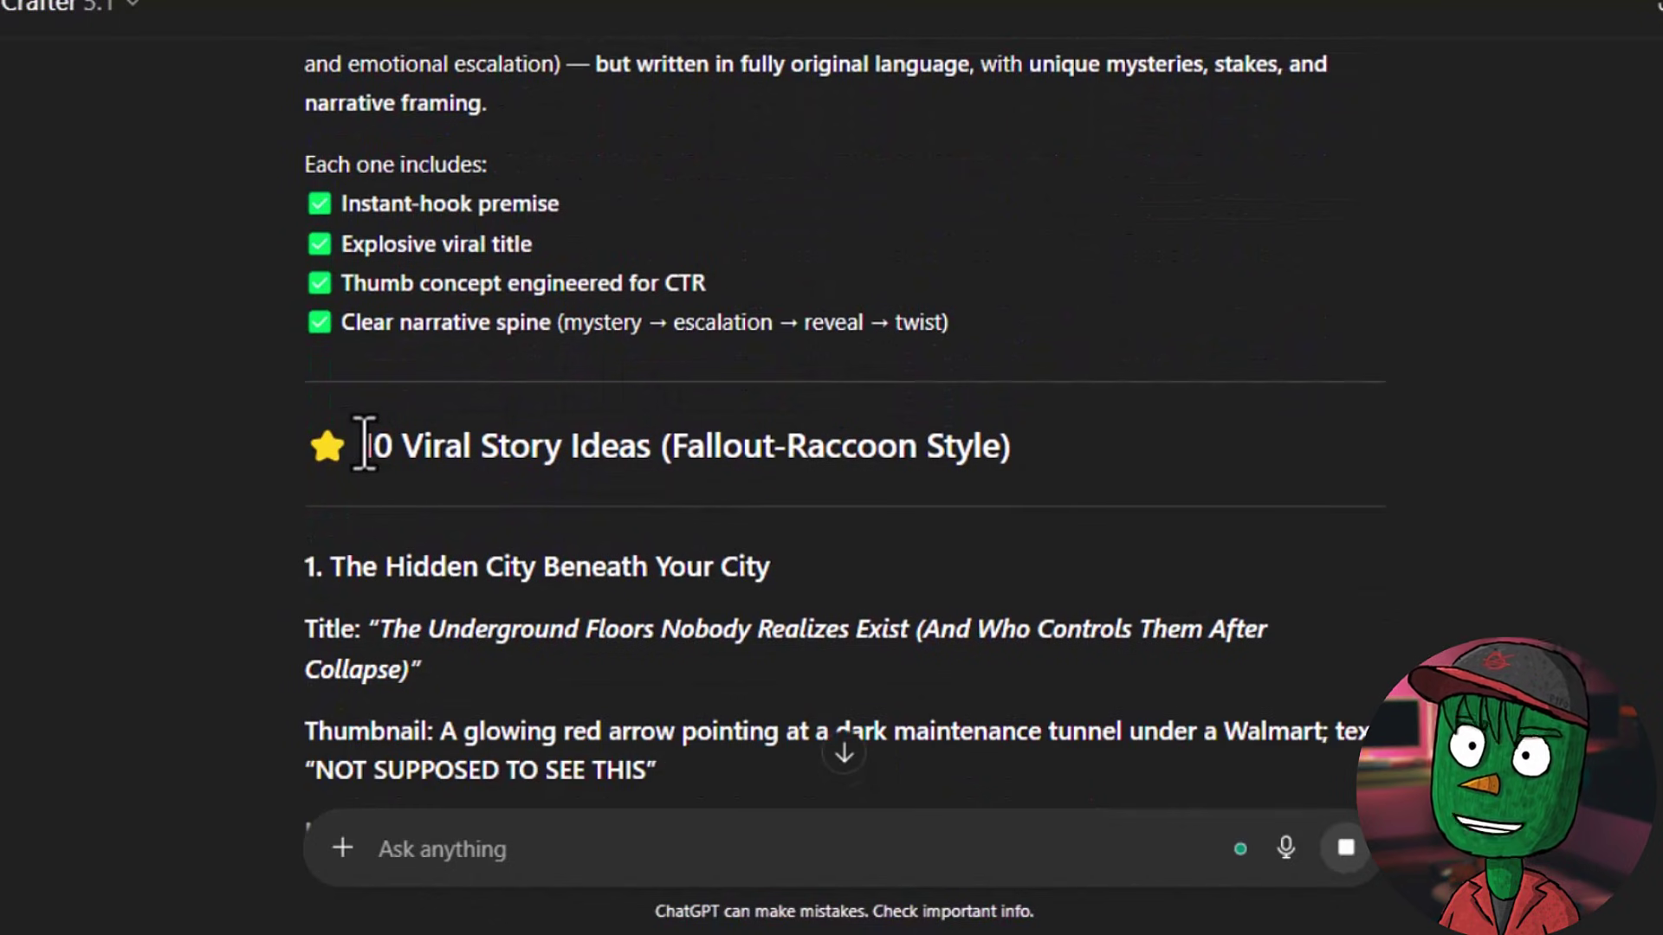
# Highlight the '10 Viral Story Ideas' heading and read through the generated ideas.
pyautogui.moveTo(364, 443); pyautogui.dragTo(863, 443)
pyautogui.scroll(-5, 961, 467)
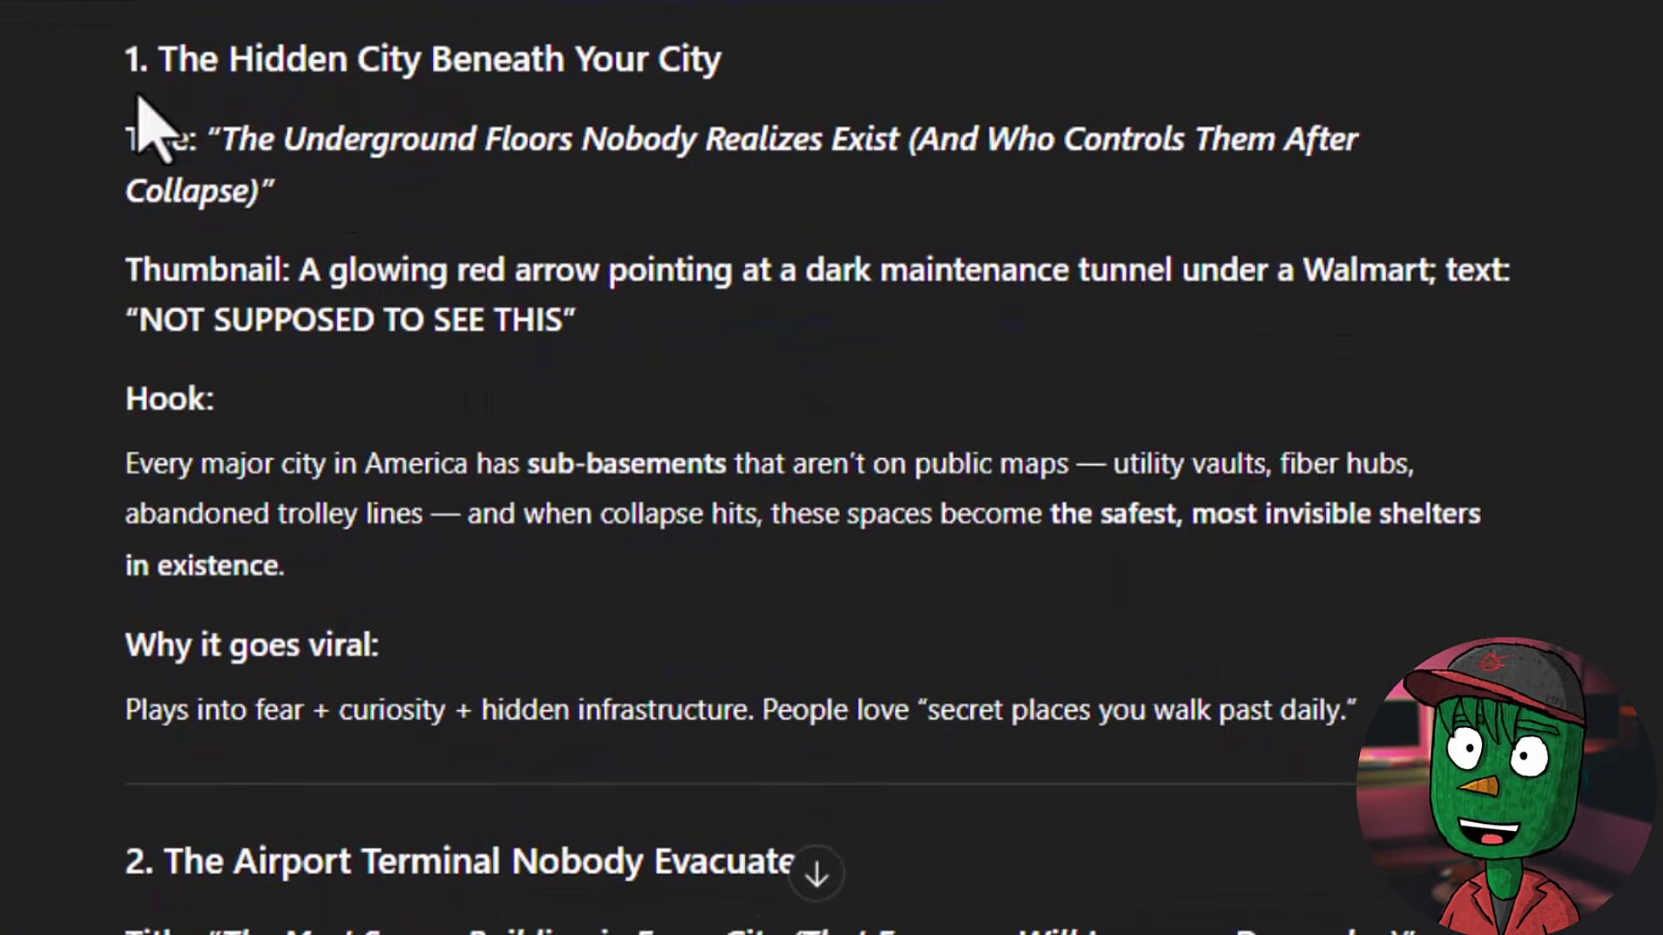
pyautogui.scroll(-5, 784, 247)
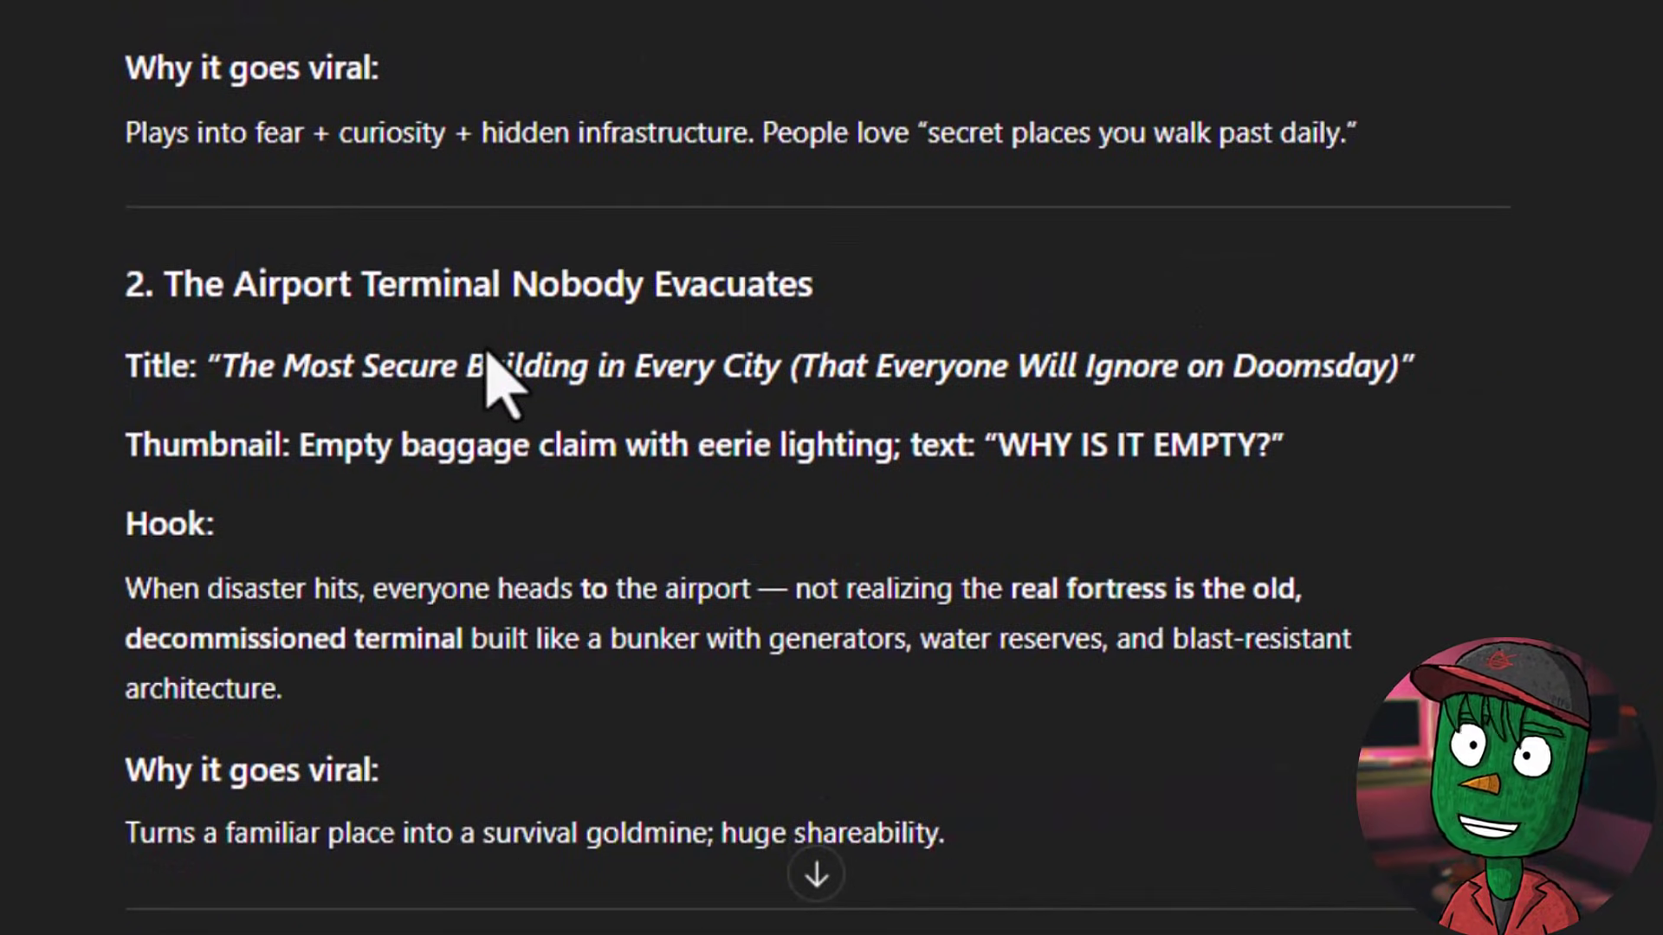
pyautogui.scroll(-5, 486, 354)
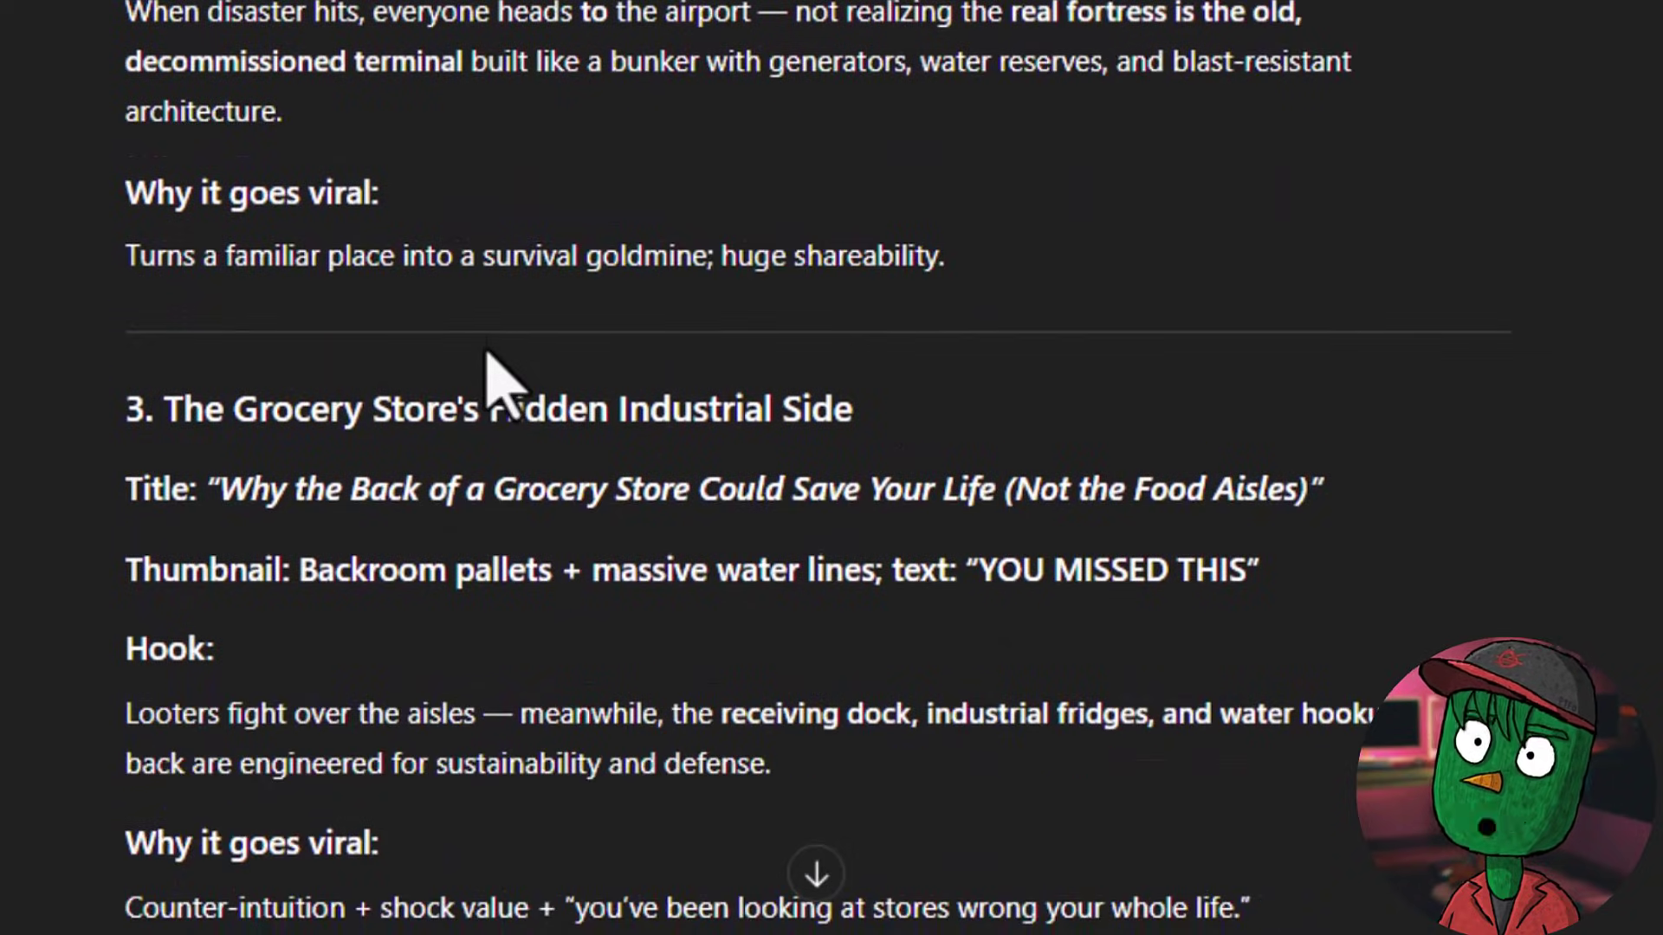
pyautogui.scroll(-6, 1150, 408)
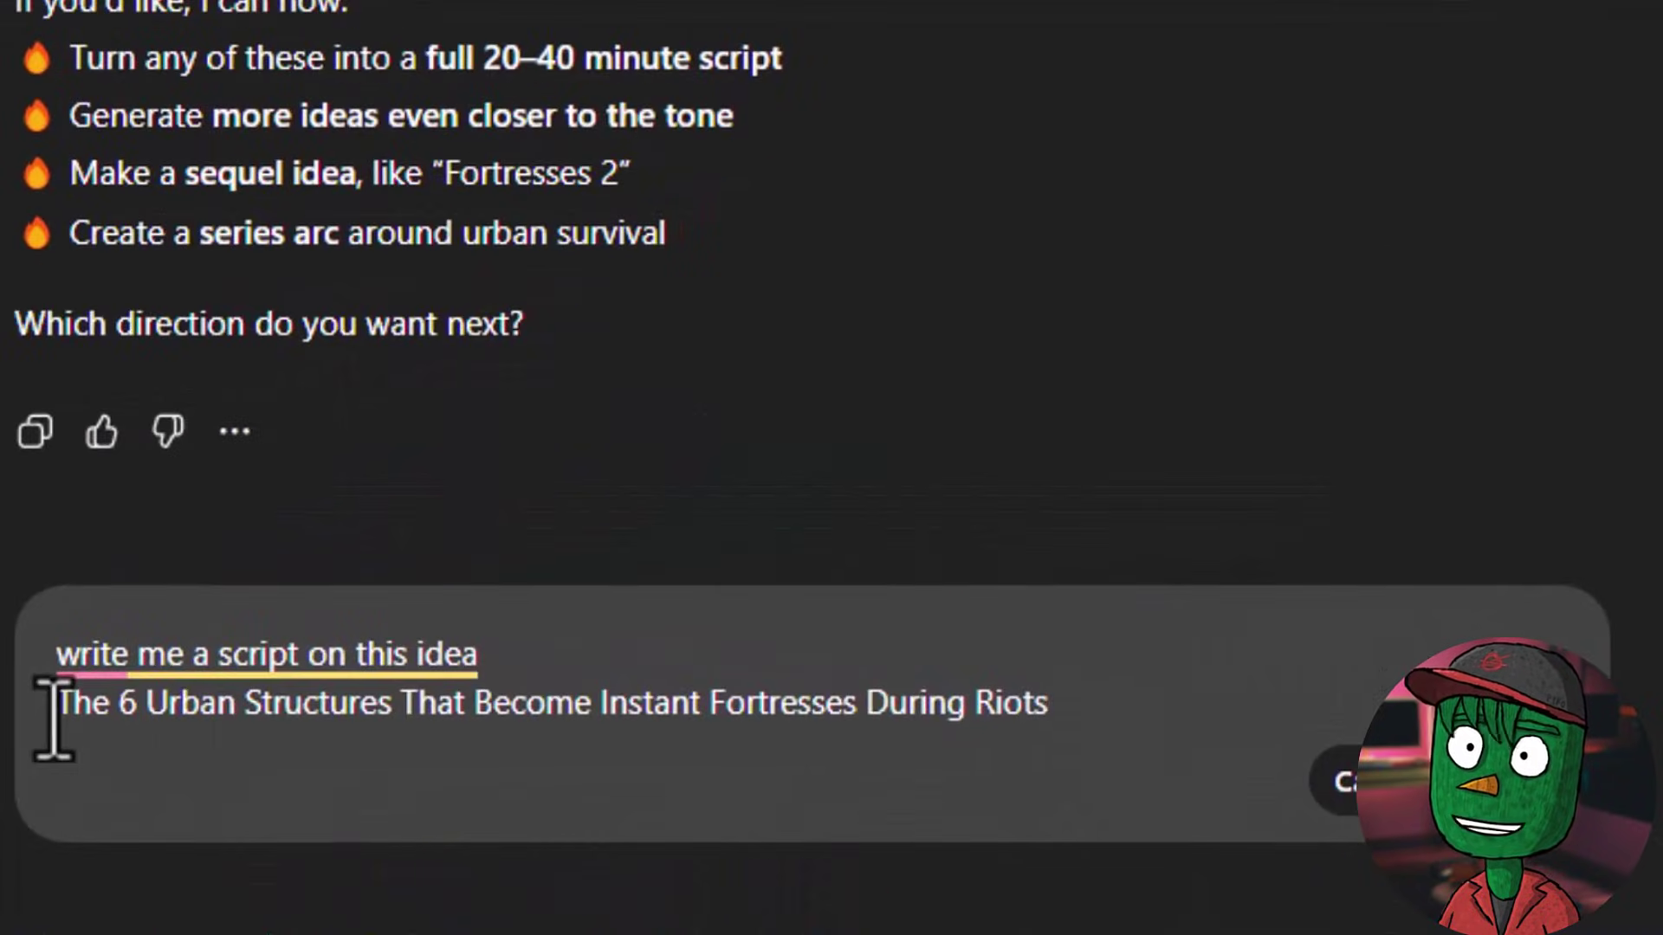
# Request a script for the chosen riot-fortress idea and read through the generated script.
pyautogui.moveTo(54, 719); pyautogui.dragTo(1106, 714)
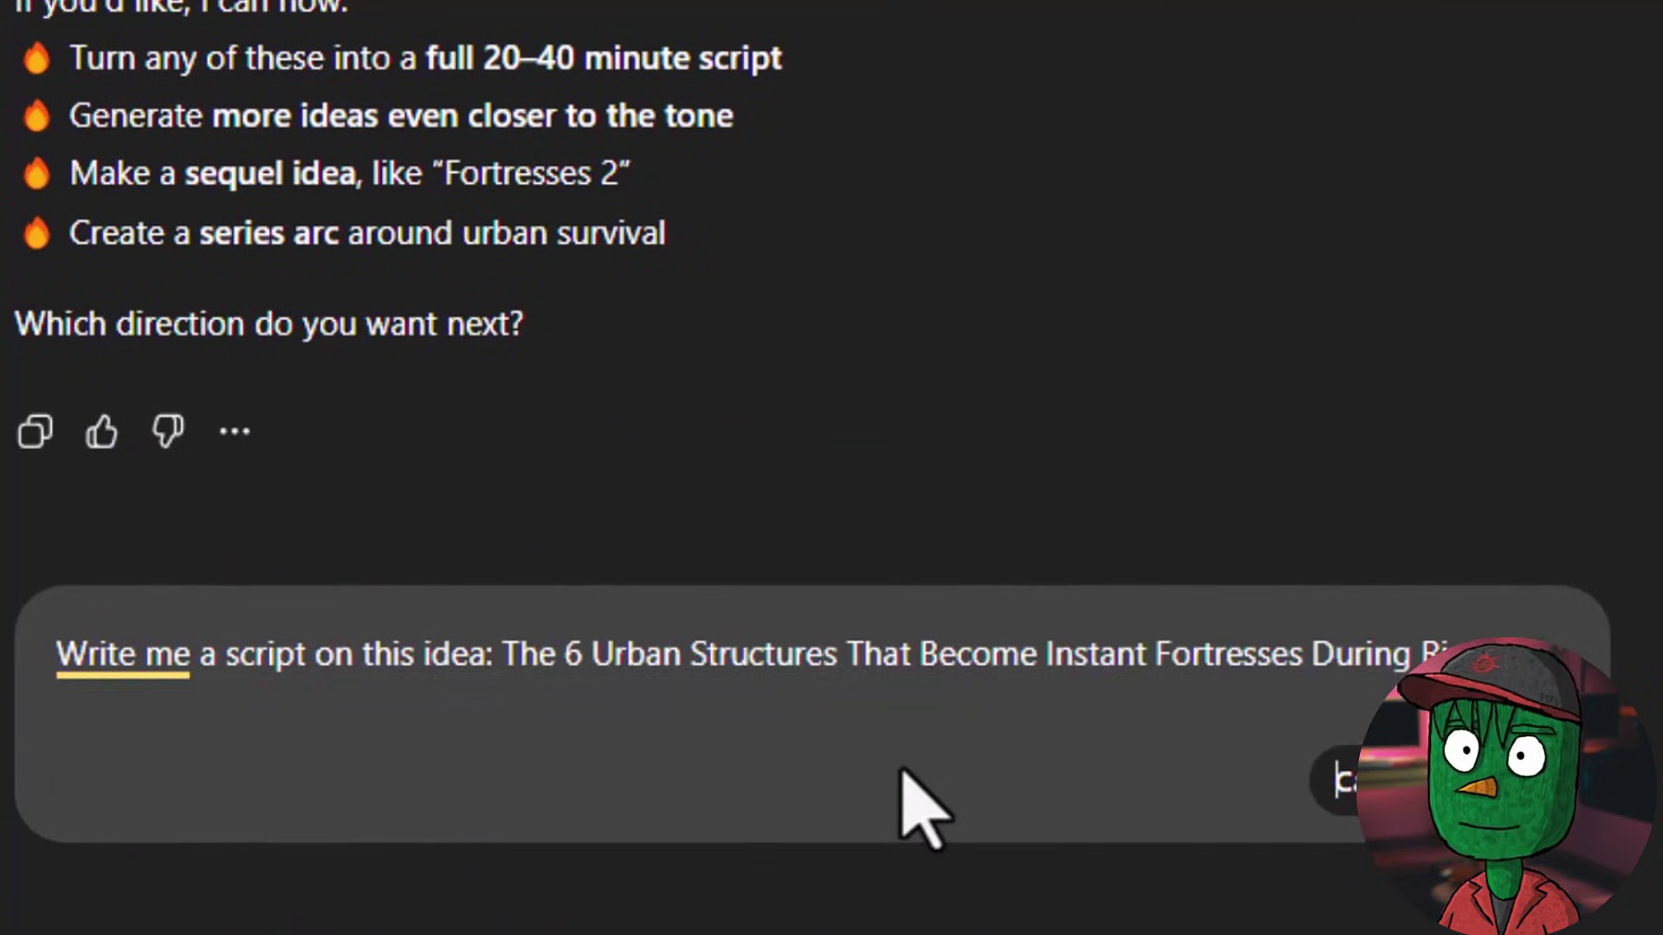
pyautogui.moveTo(503, 658); pyautogui.dragTo(1558, 626)
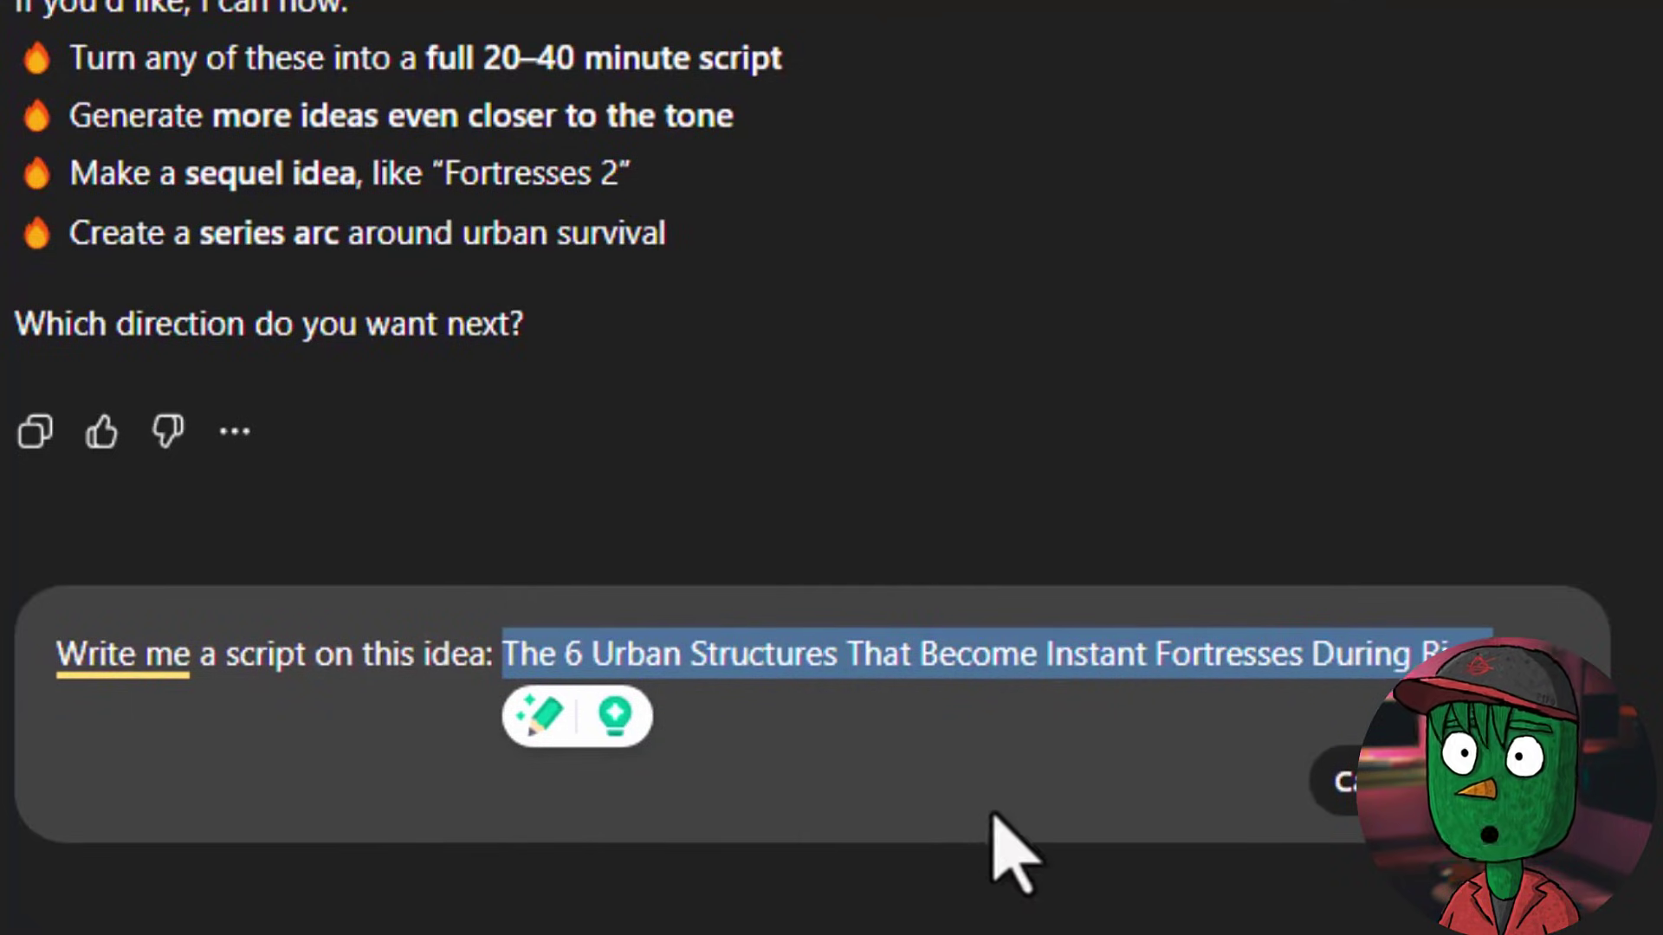
pyautogui.click(1195, 740)
pyautogui.press('Return')
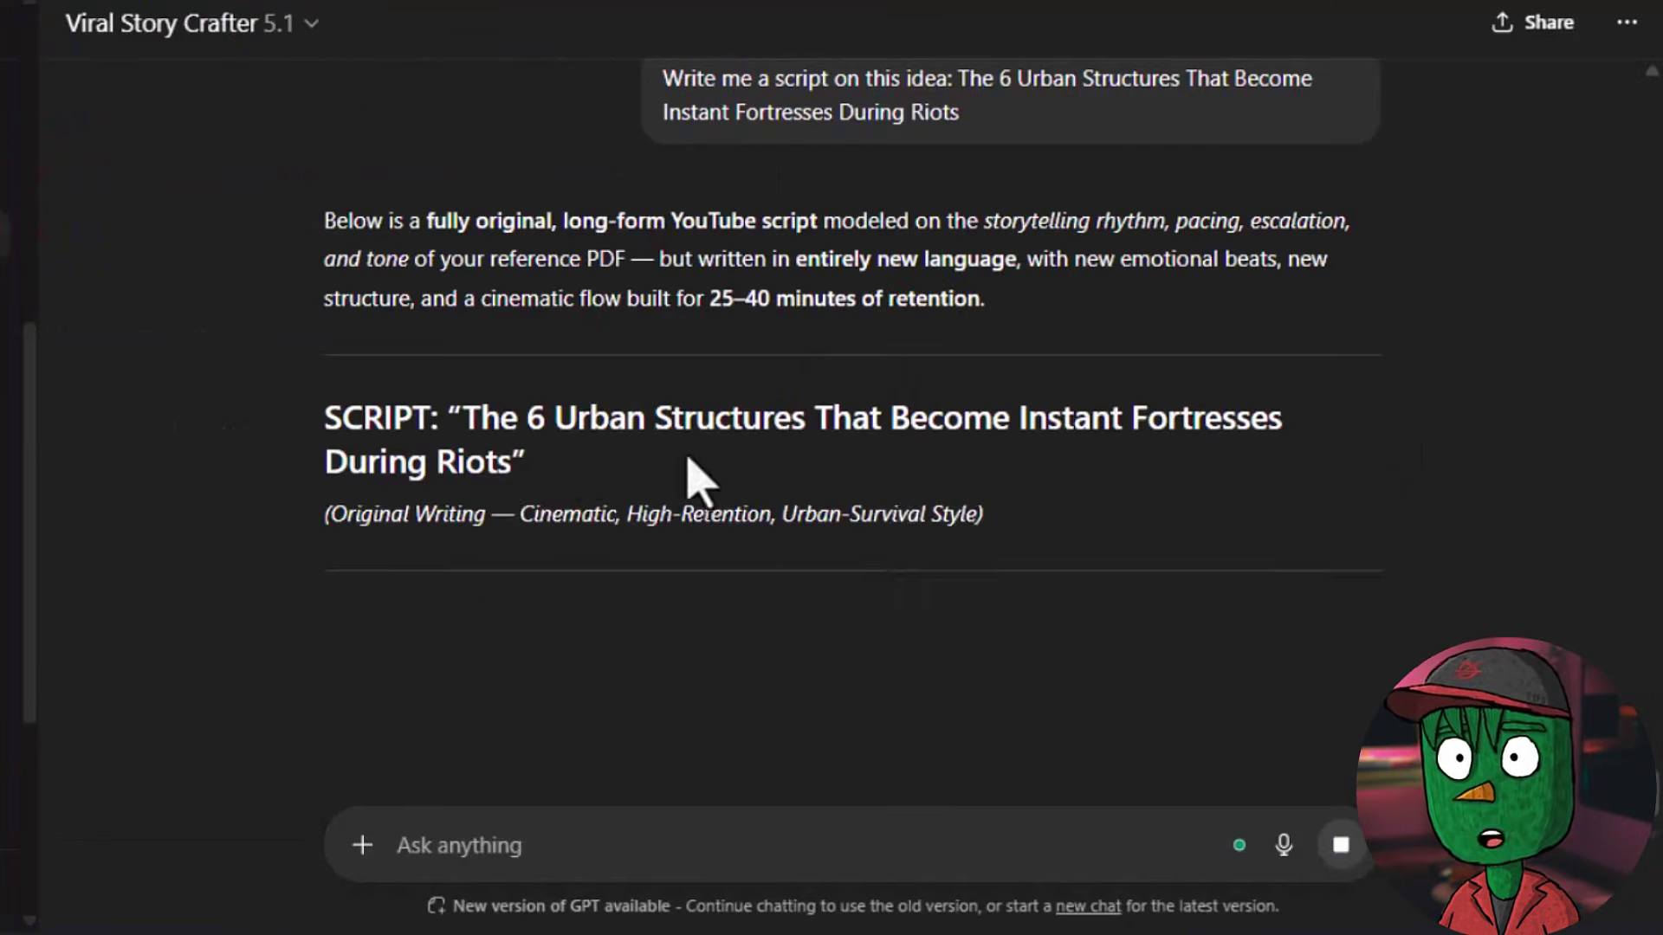
pyautogui.scroll(-11, 828, 442)
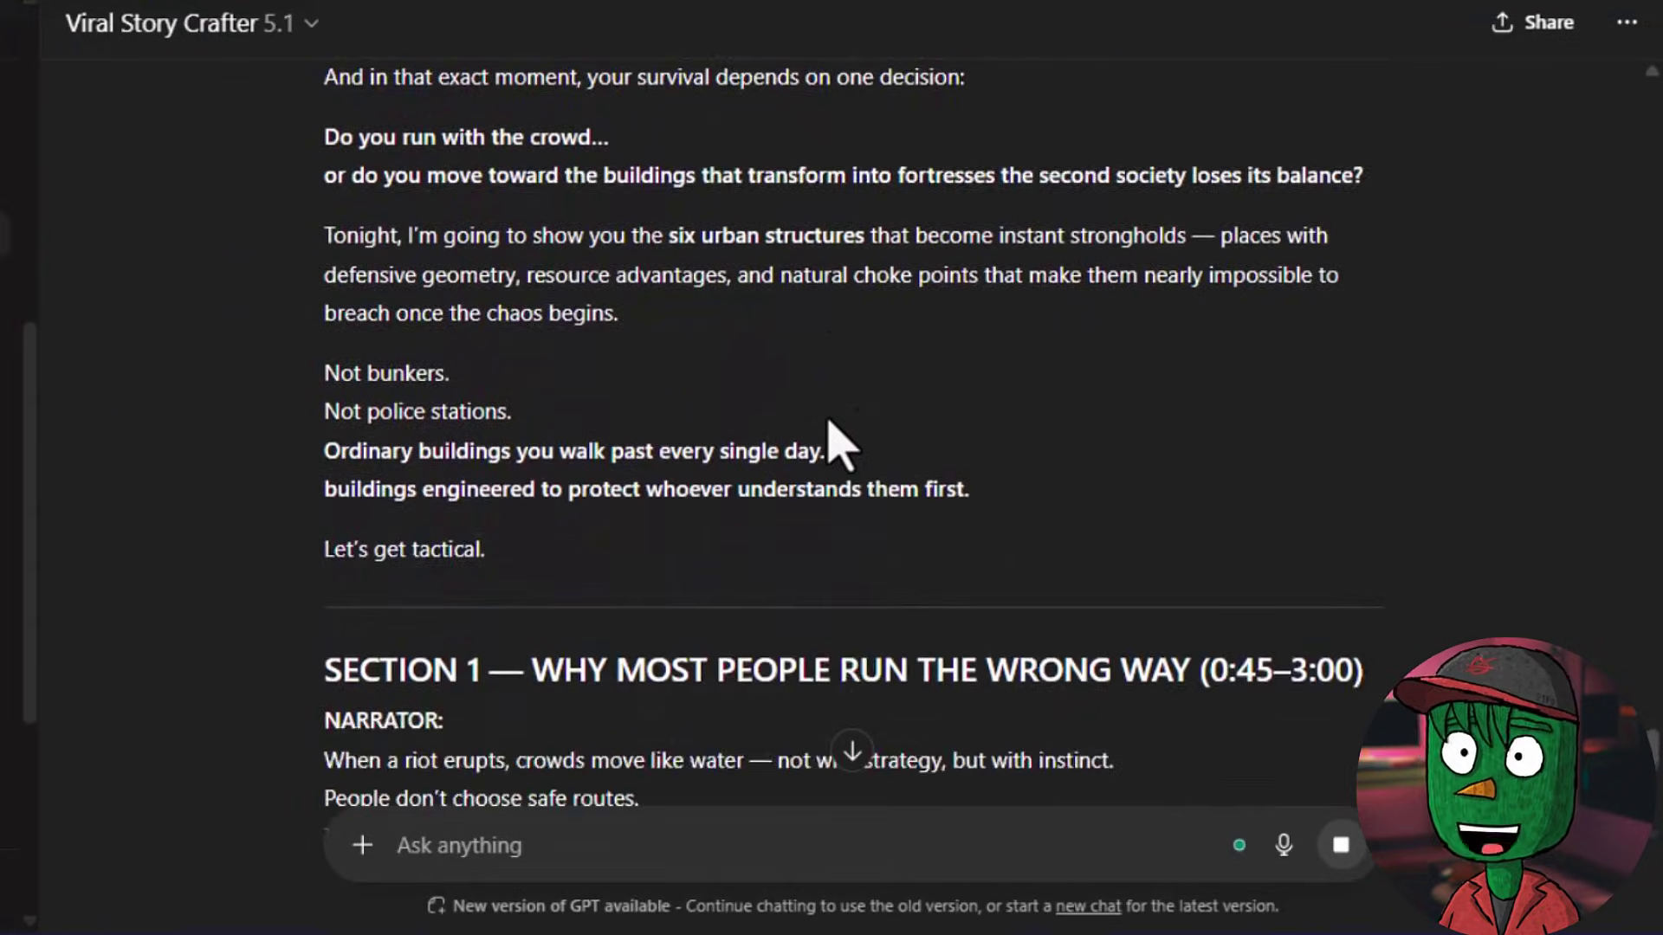
pyautogui.scroll(-16, 827, 442)
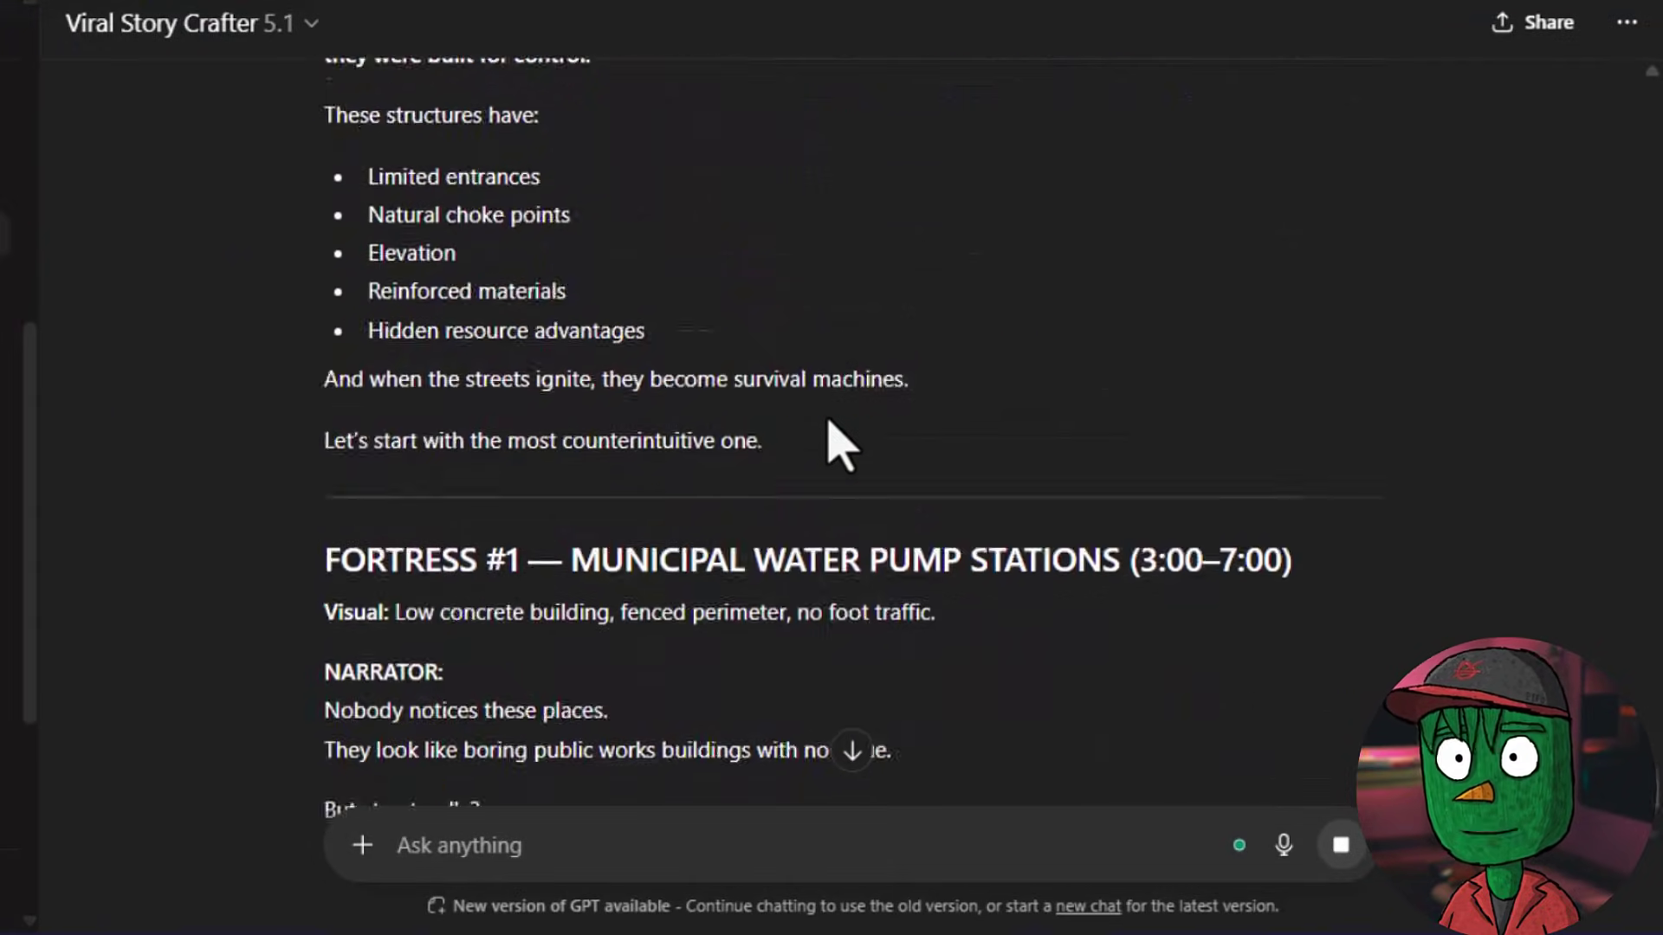
pyautogui.scroll(-8, 828, 433)
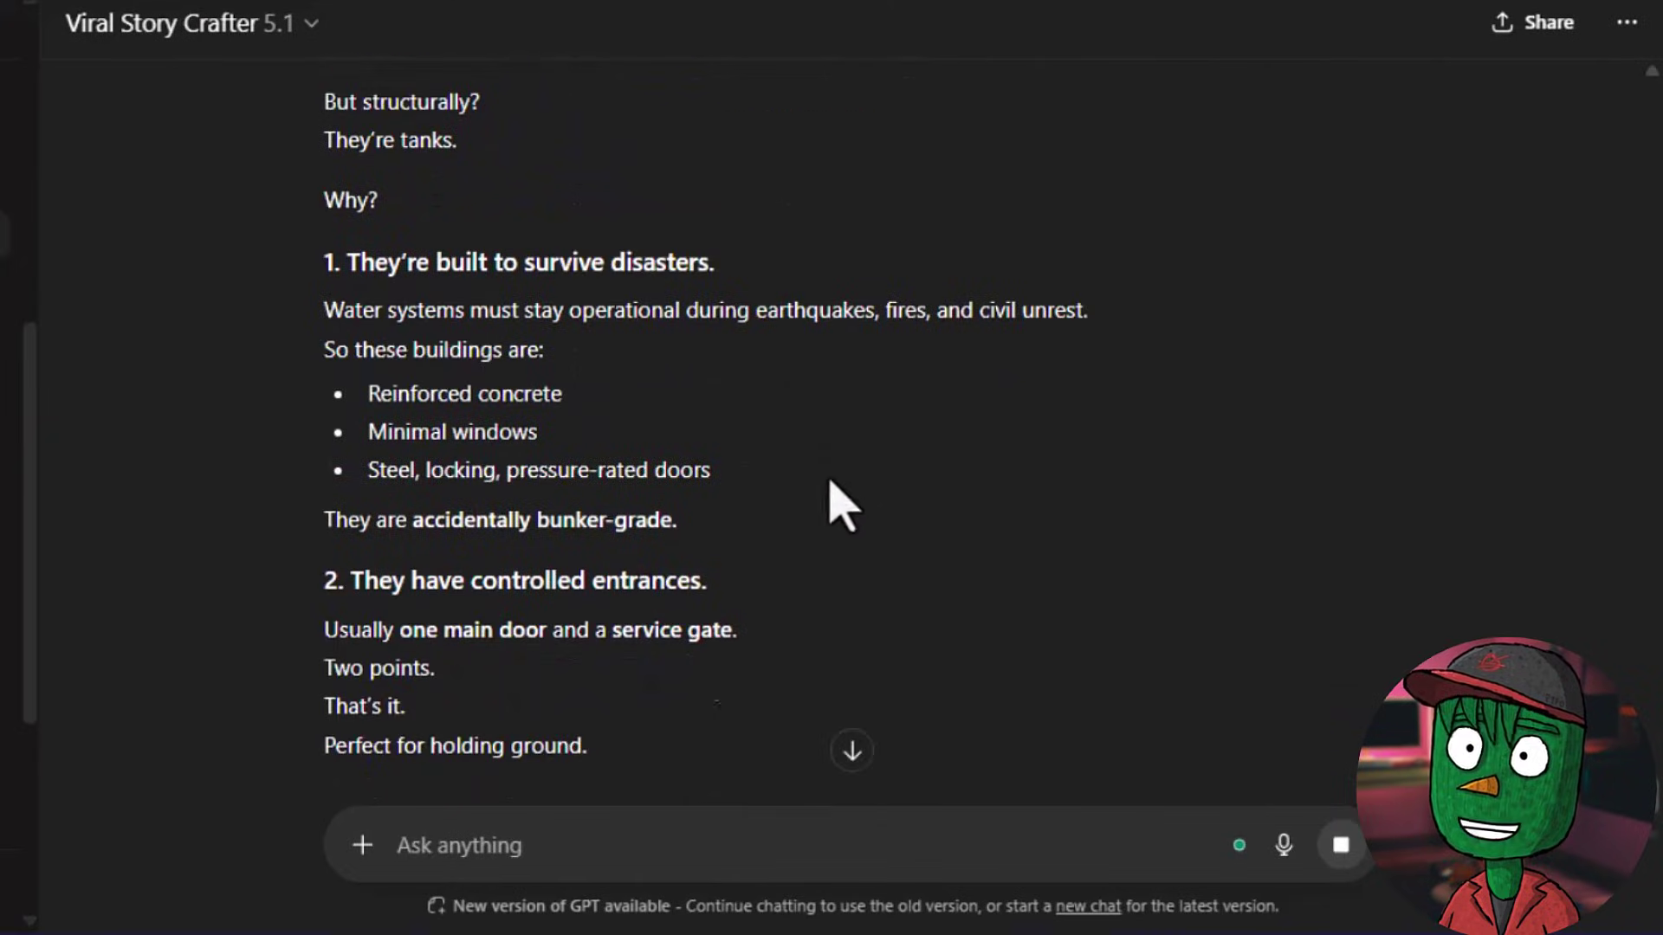
pyautogui.scroll(-6, 910, 370)
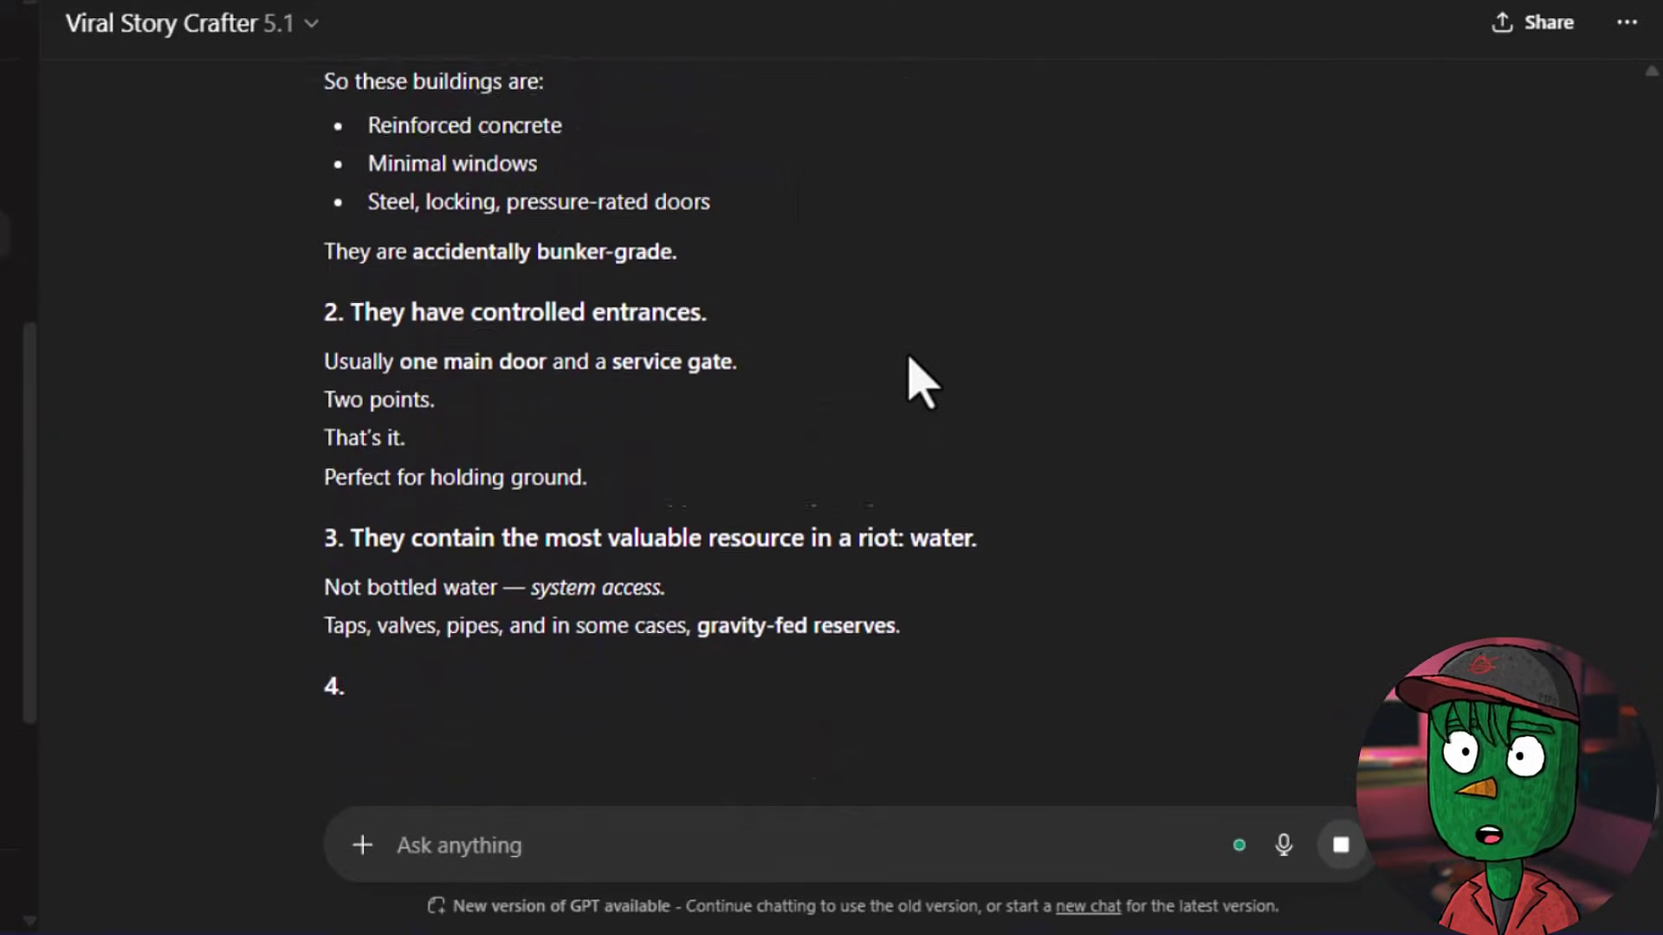
pyautogui.scroll(-2, 909, 371)
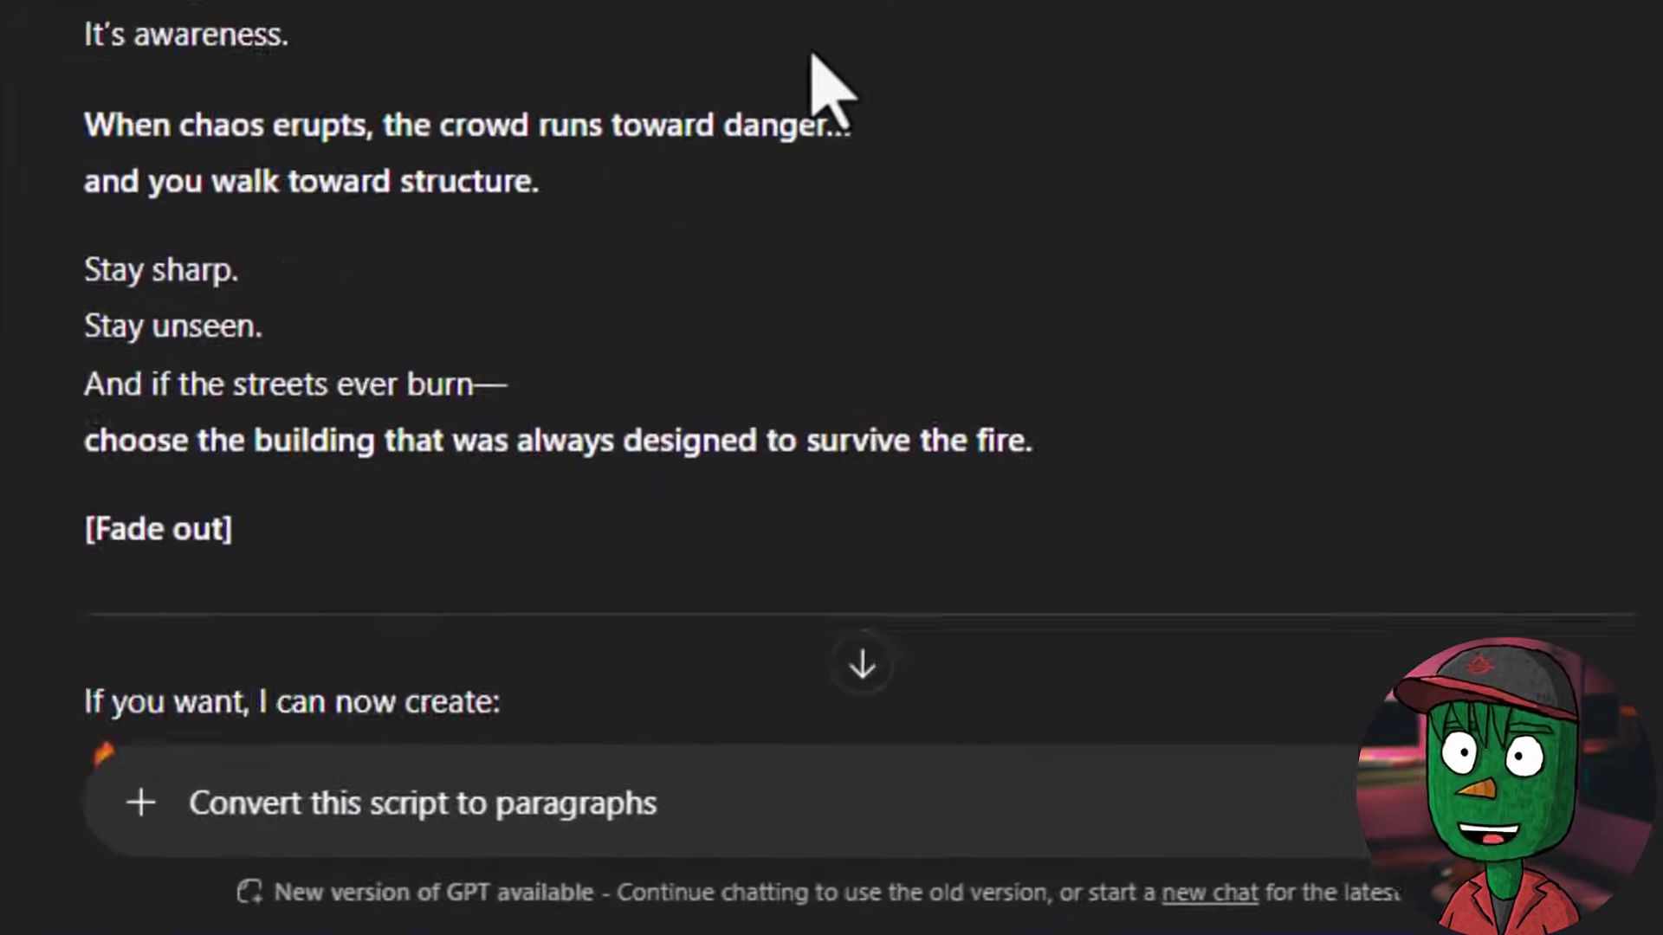
pyautogui.scroll(-5, 822, 77)
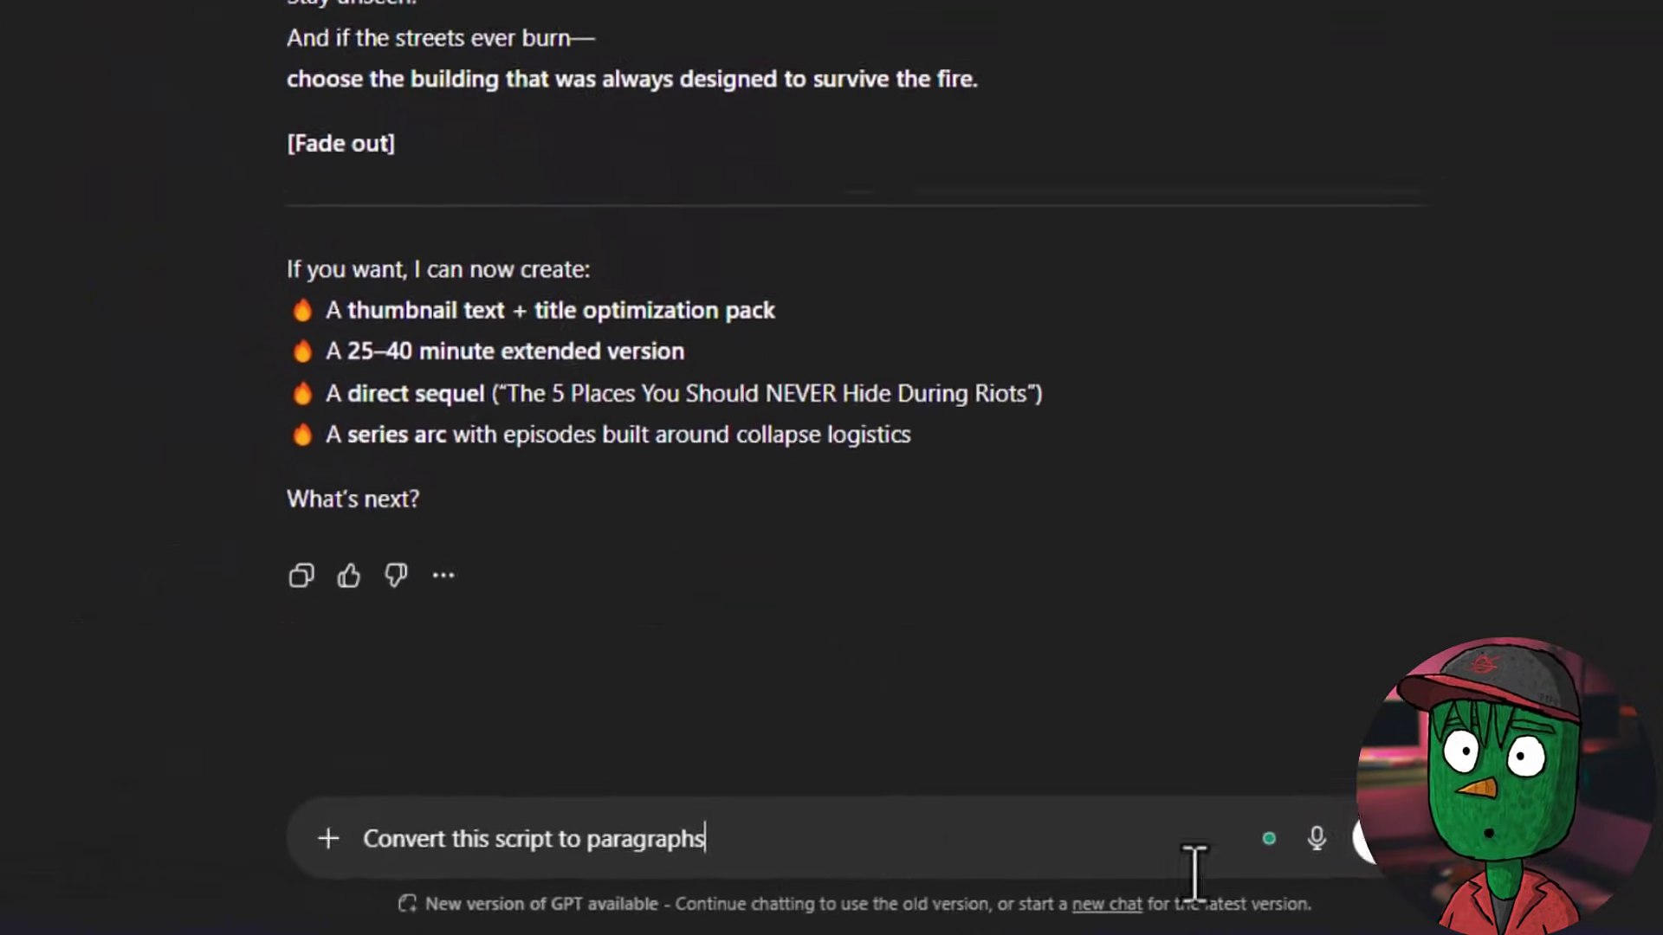
# Send 'Convert this script to paragraphs' and select the opening paragraph of the reply.
pyautogui.click(1341, 845)
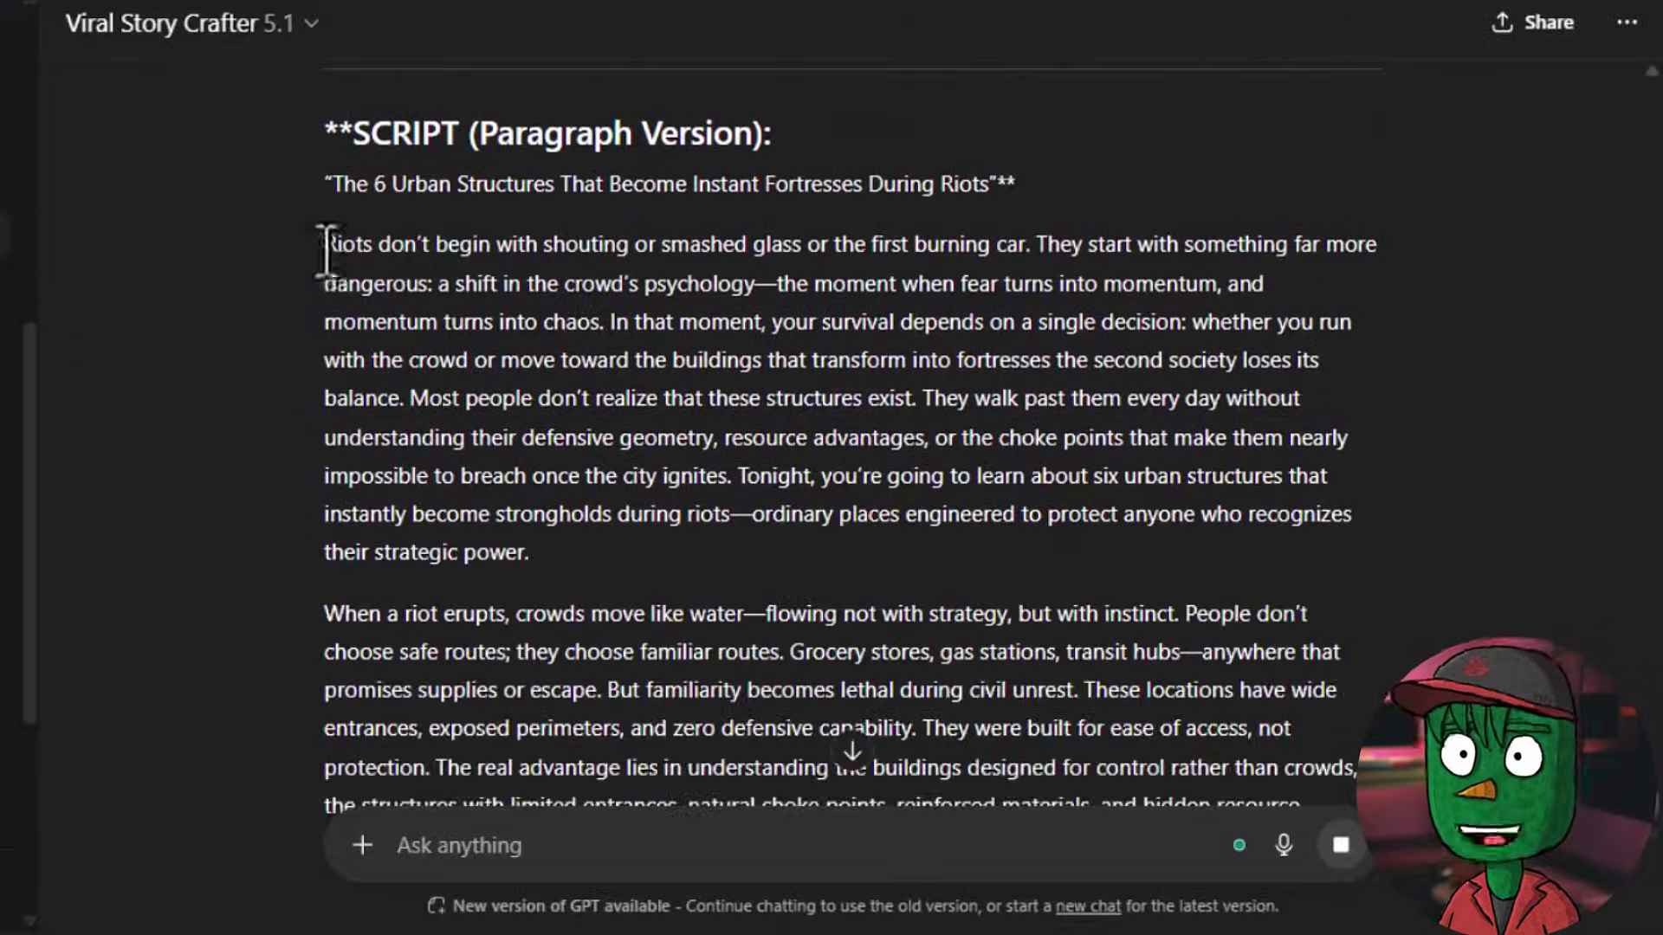
pyautogui.moveTo(324, 245); pyautogui.dragTo(753, 539)
pyautogui.click(880, 583)
pyautogui.scroll(-5, 891, 545)
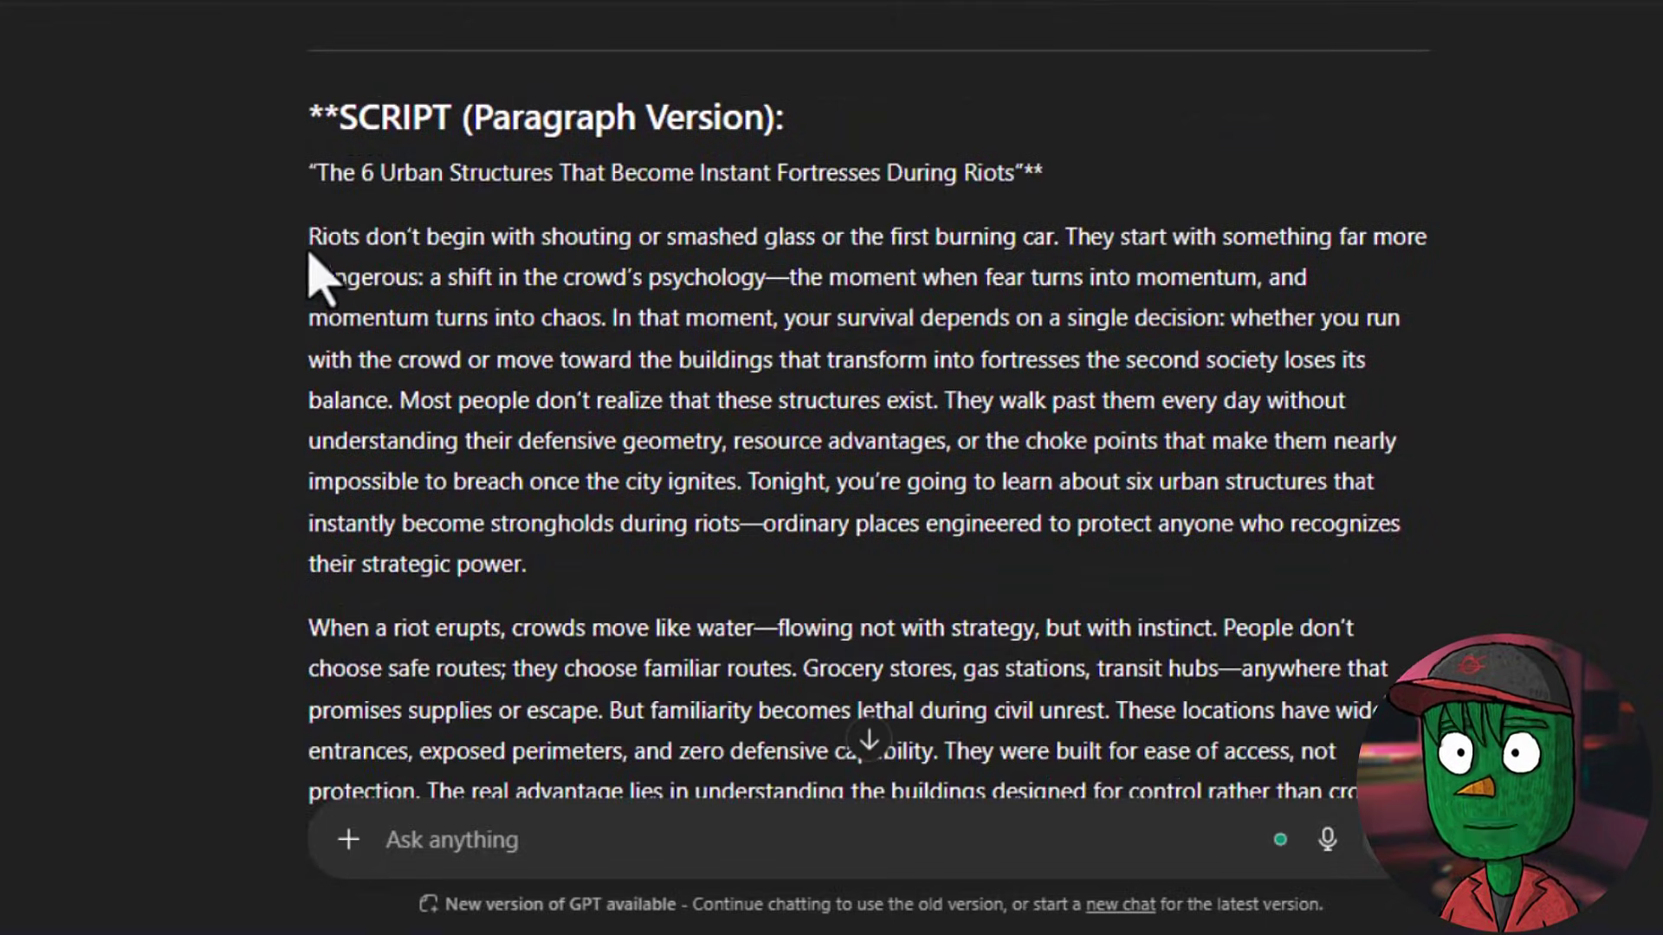
# Copy the opening paragraph, then set Google AI Studio to single-speaker audio with the Charon voice.
pyautogui.moveTo(310, 247); pyautogui.dragTo(575, 586)
pyautogui.hotkey('ctrl', 'c')
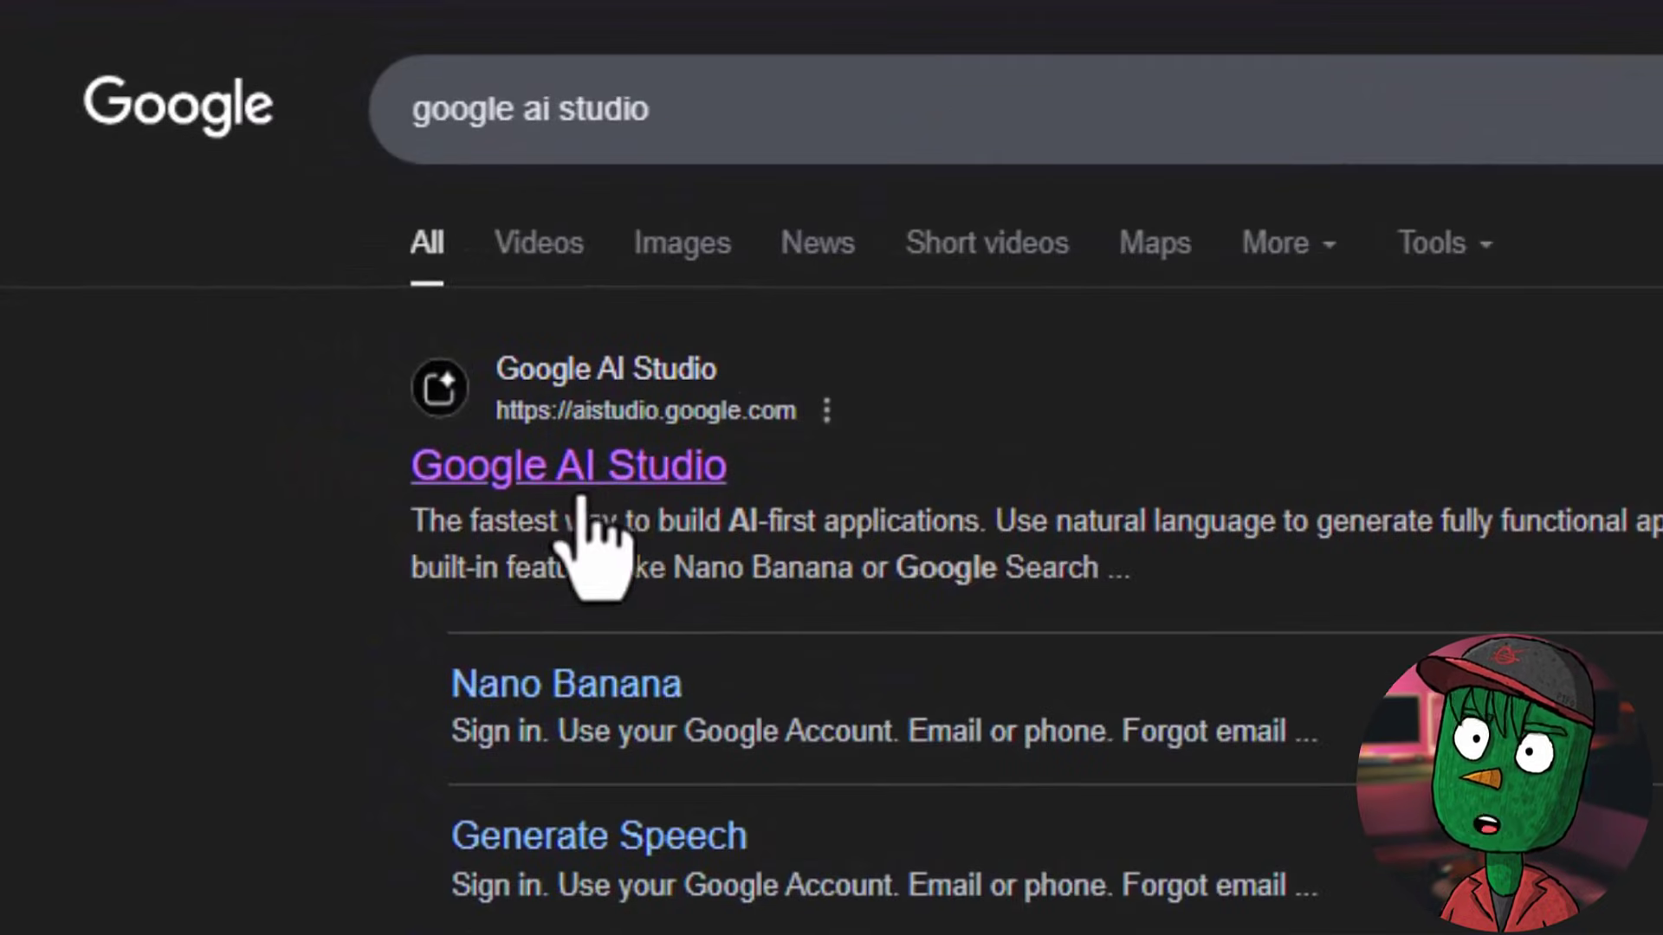
pyautogui.click(580, 493)
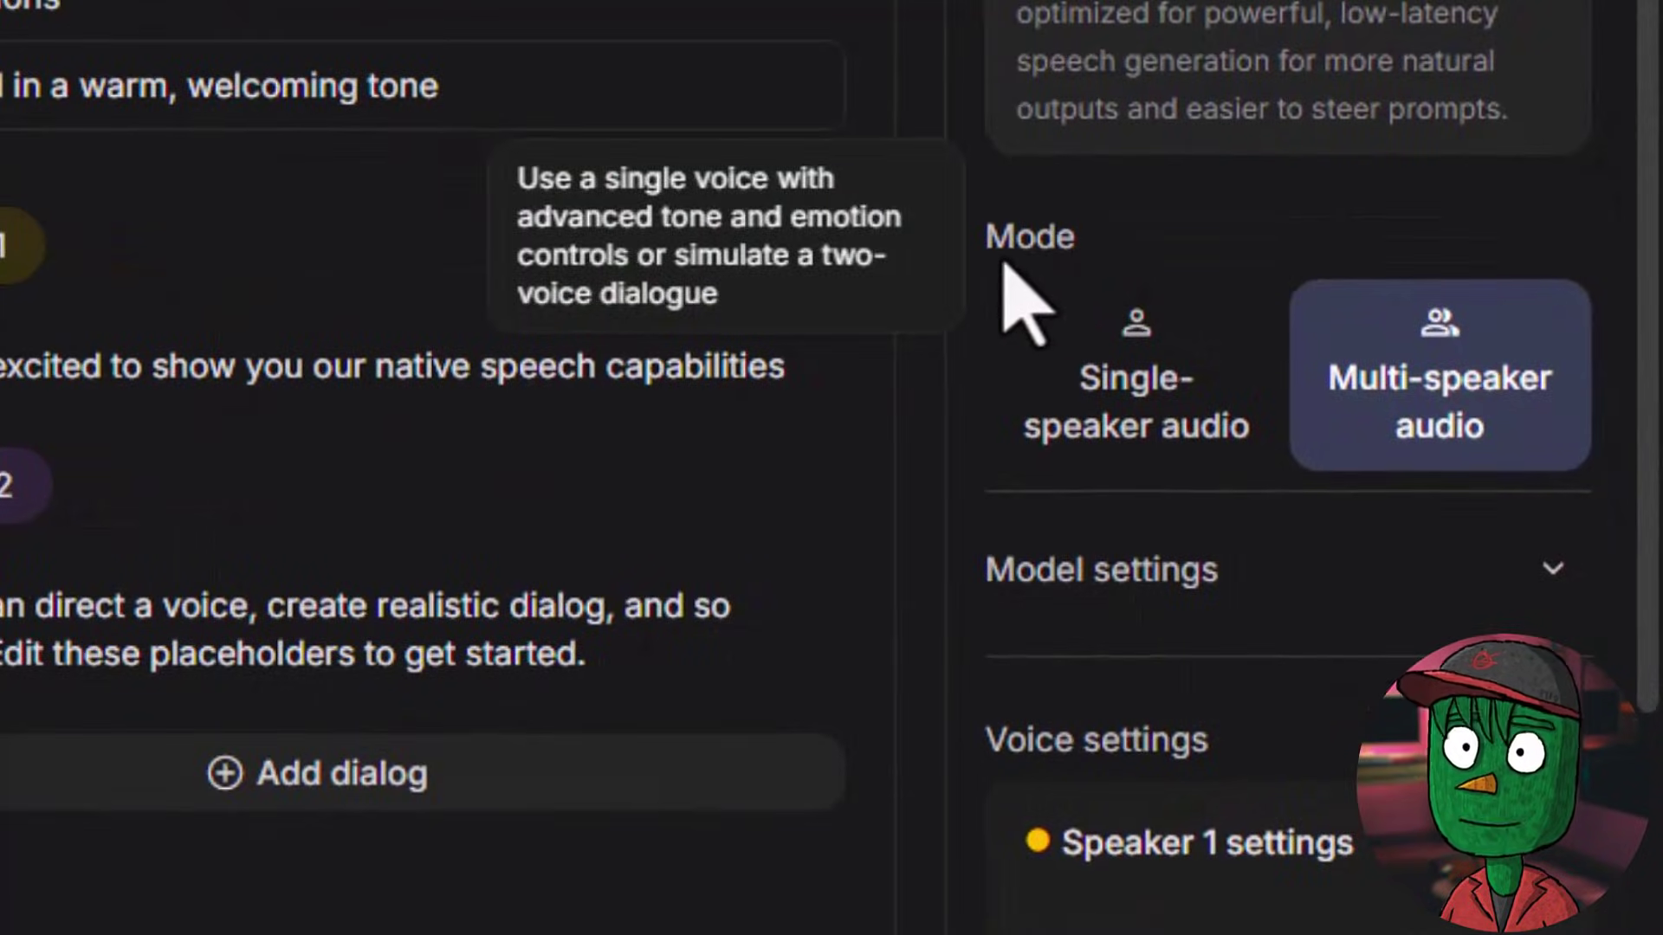
pyautogui.click(1156, 441)
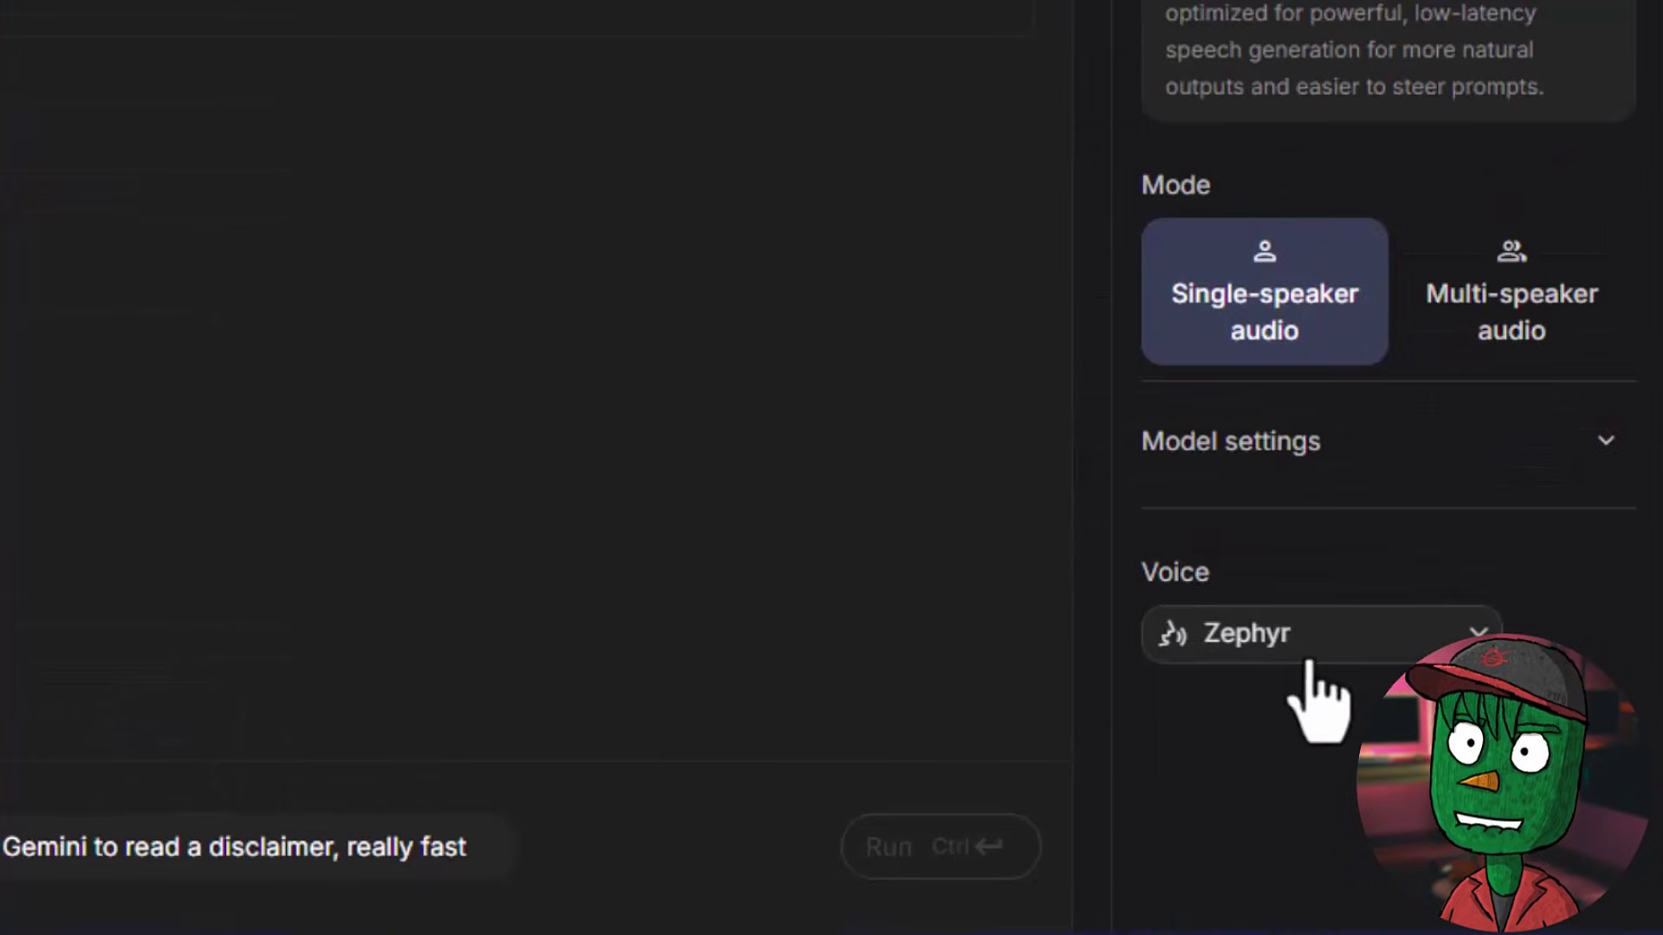
pyautogui.click(1269, 656)
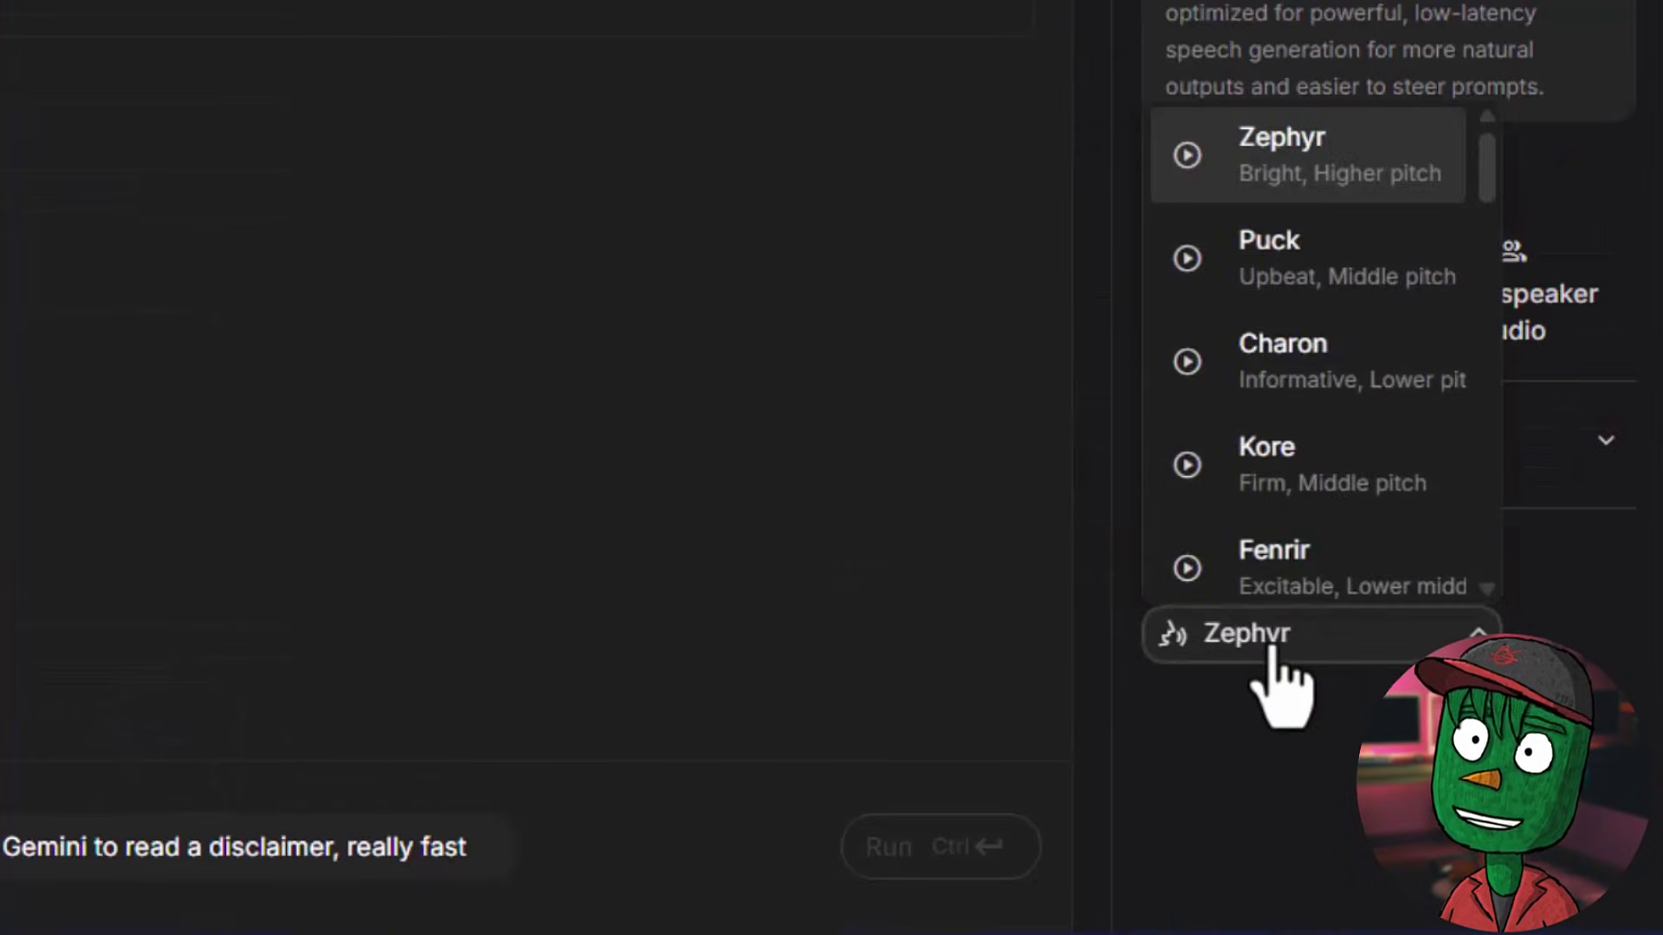
pyautogui.scroll(-10, 1329, 427)
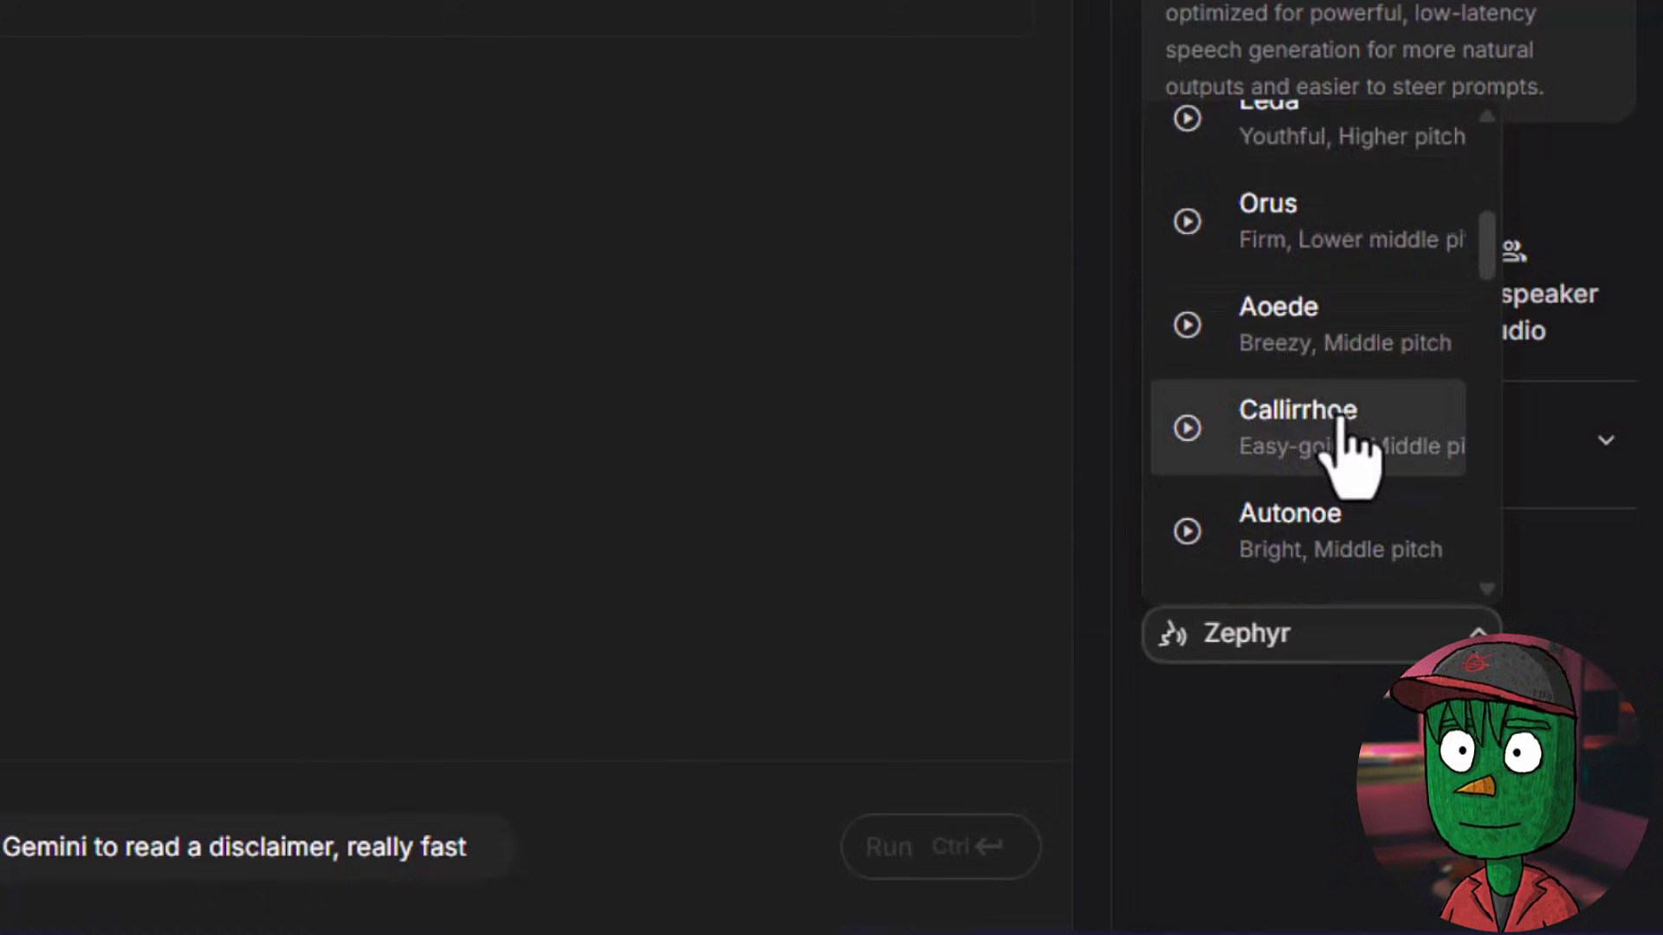
pyautogui.scroll(9, 1334, 390)
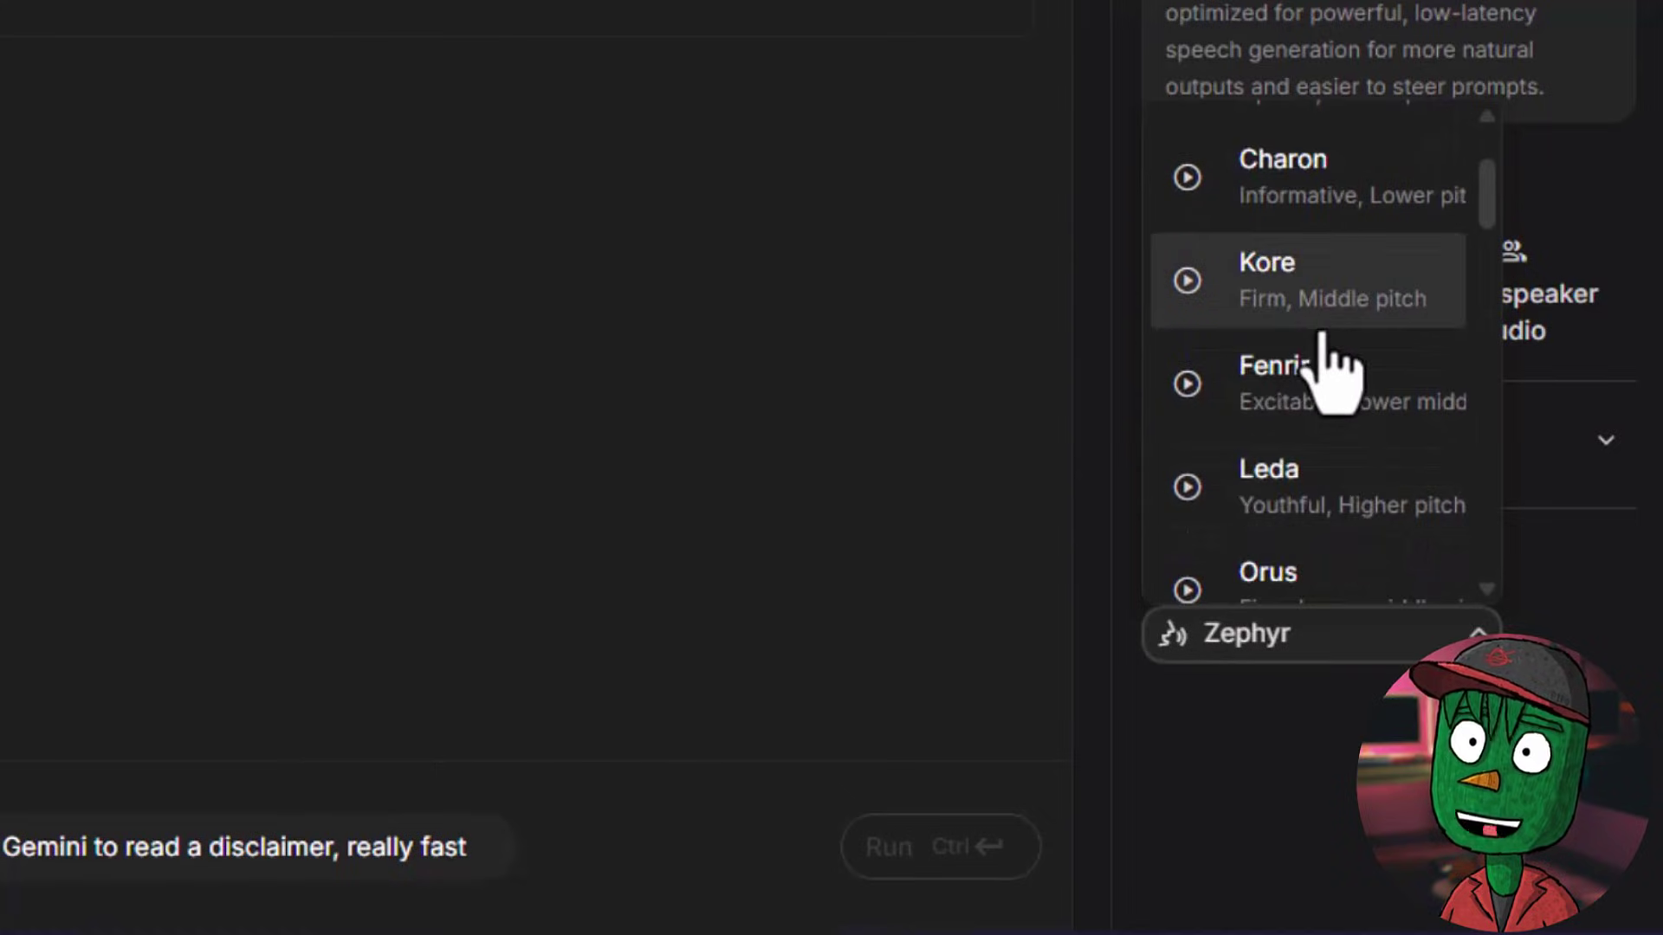
pyautogui.click(1359, 227)
# Paste the opening paragraph, generate the warm, friendly narration, and download the audio file.
pyautogui.click(130, 421)
pyautogui.hotkey('ctrl', 'v')
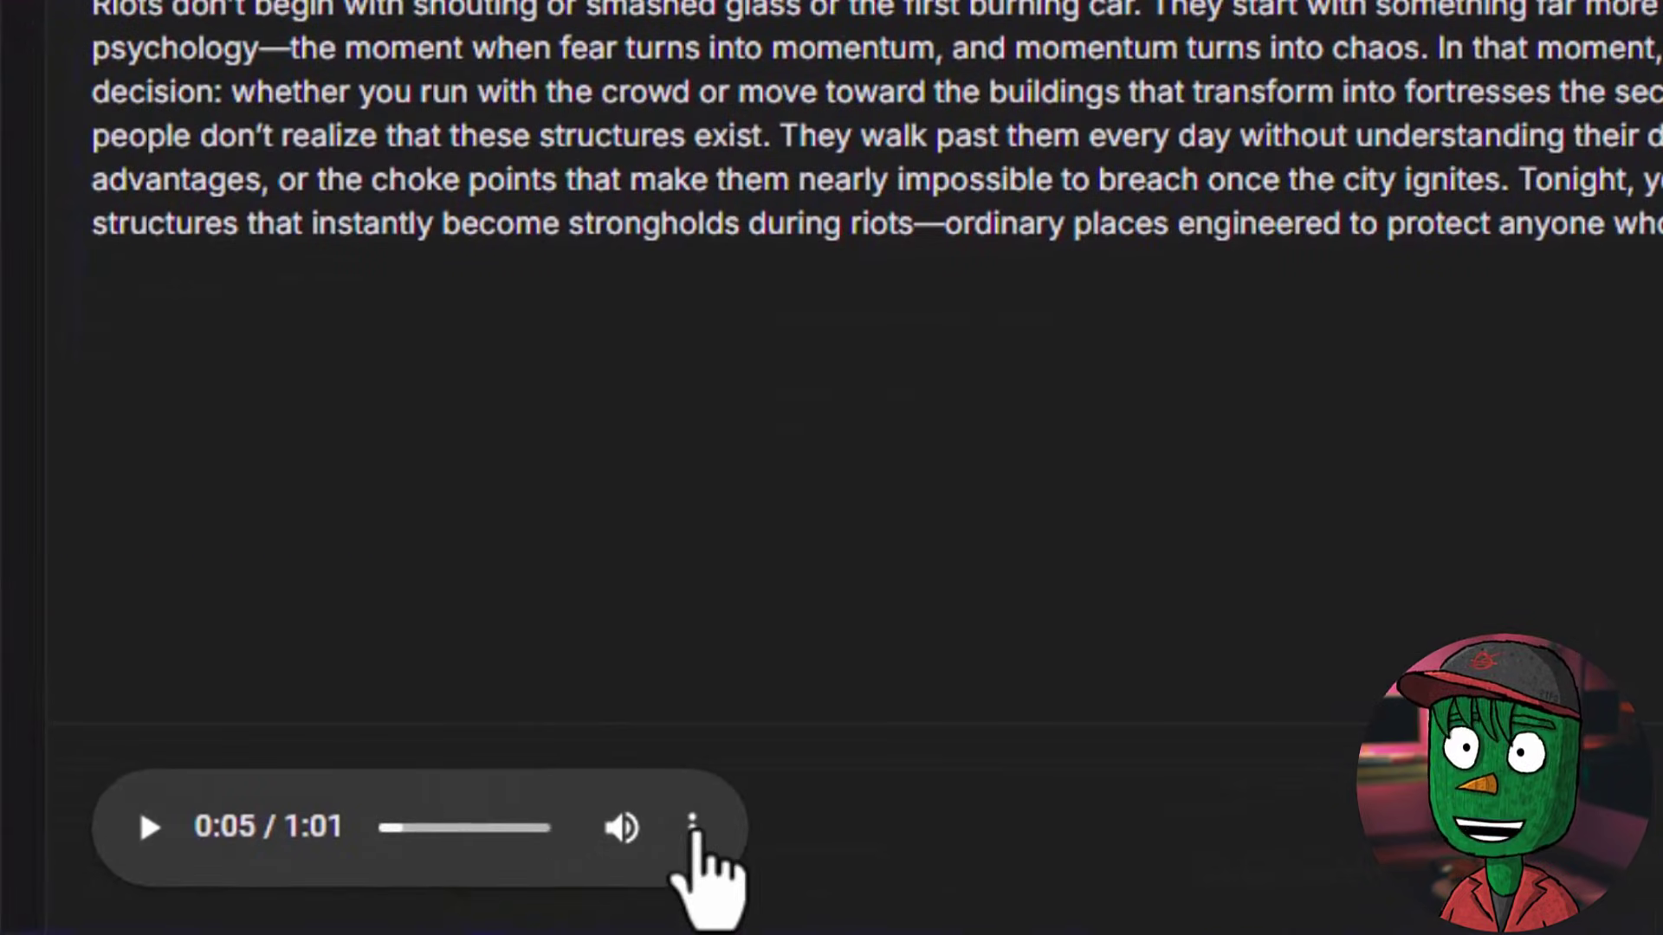
pyautogui.click(692, 827)
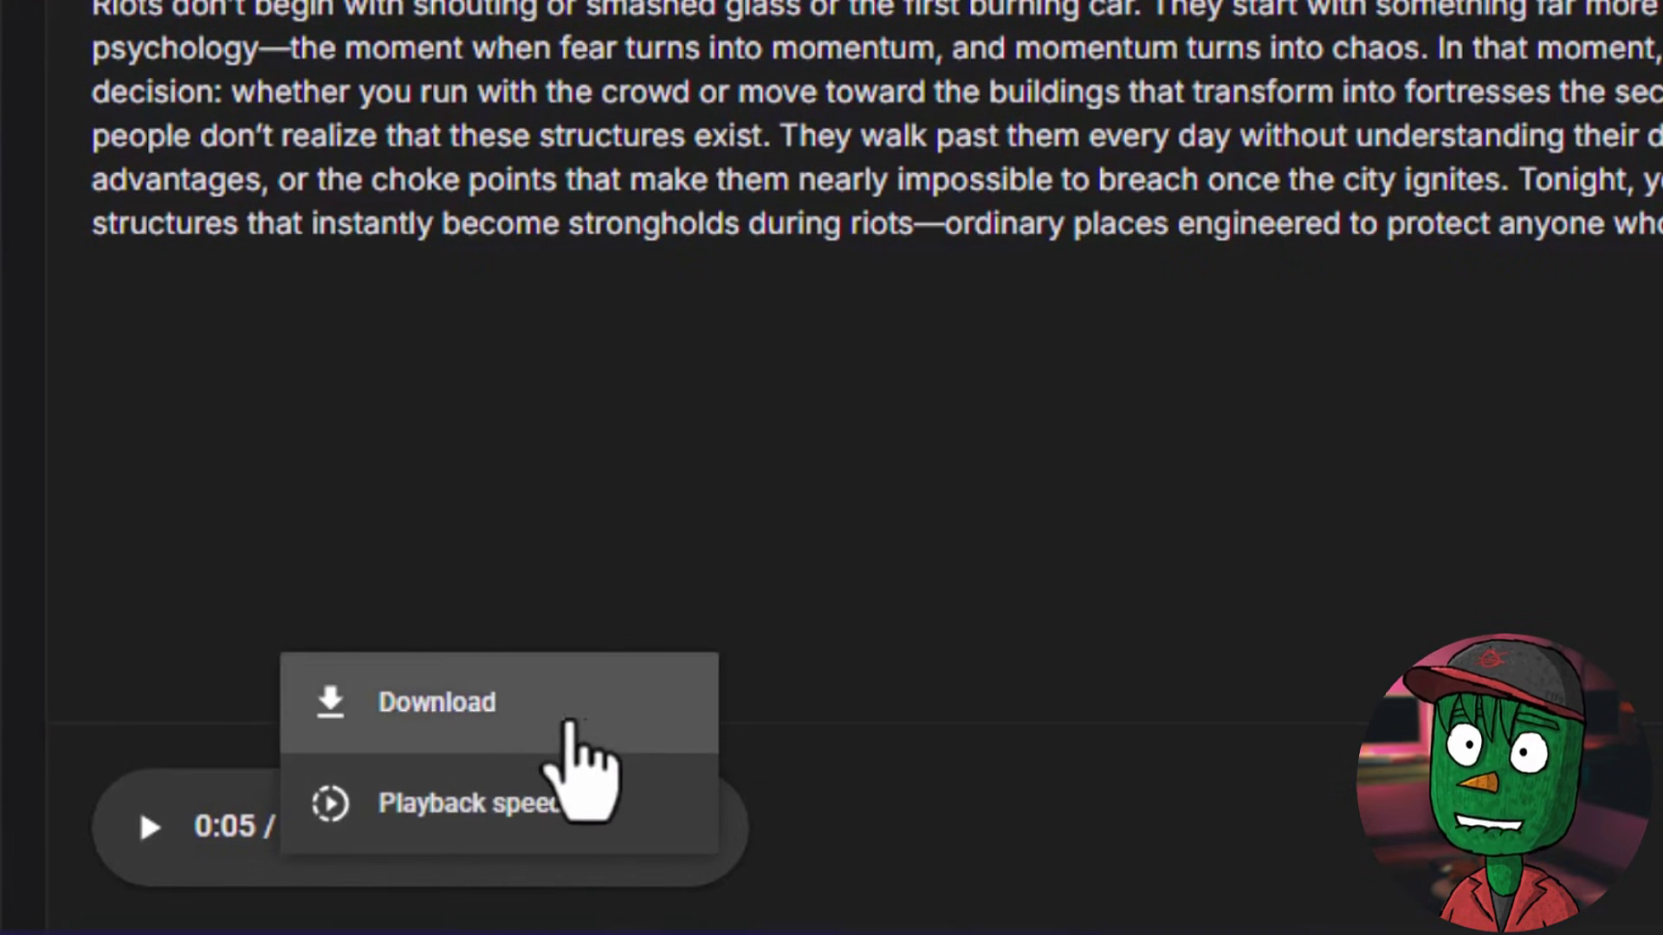
pyautogui.click(443, 734)
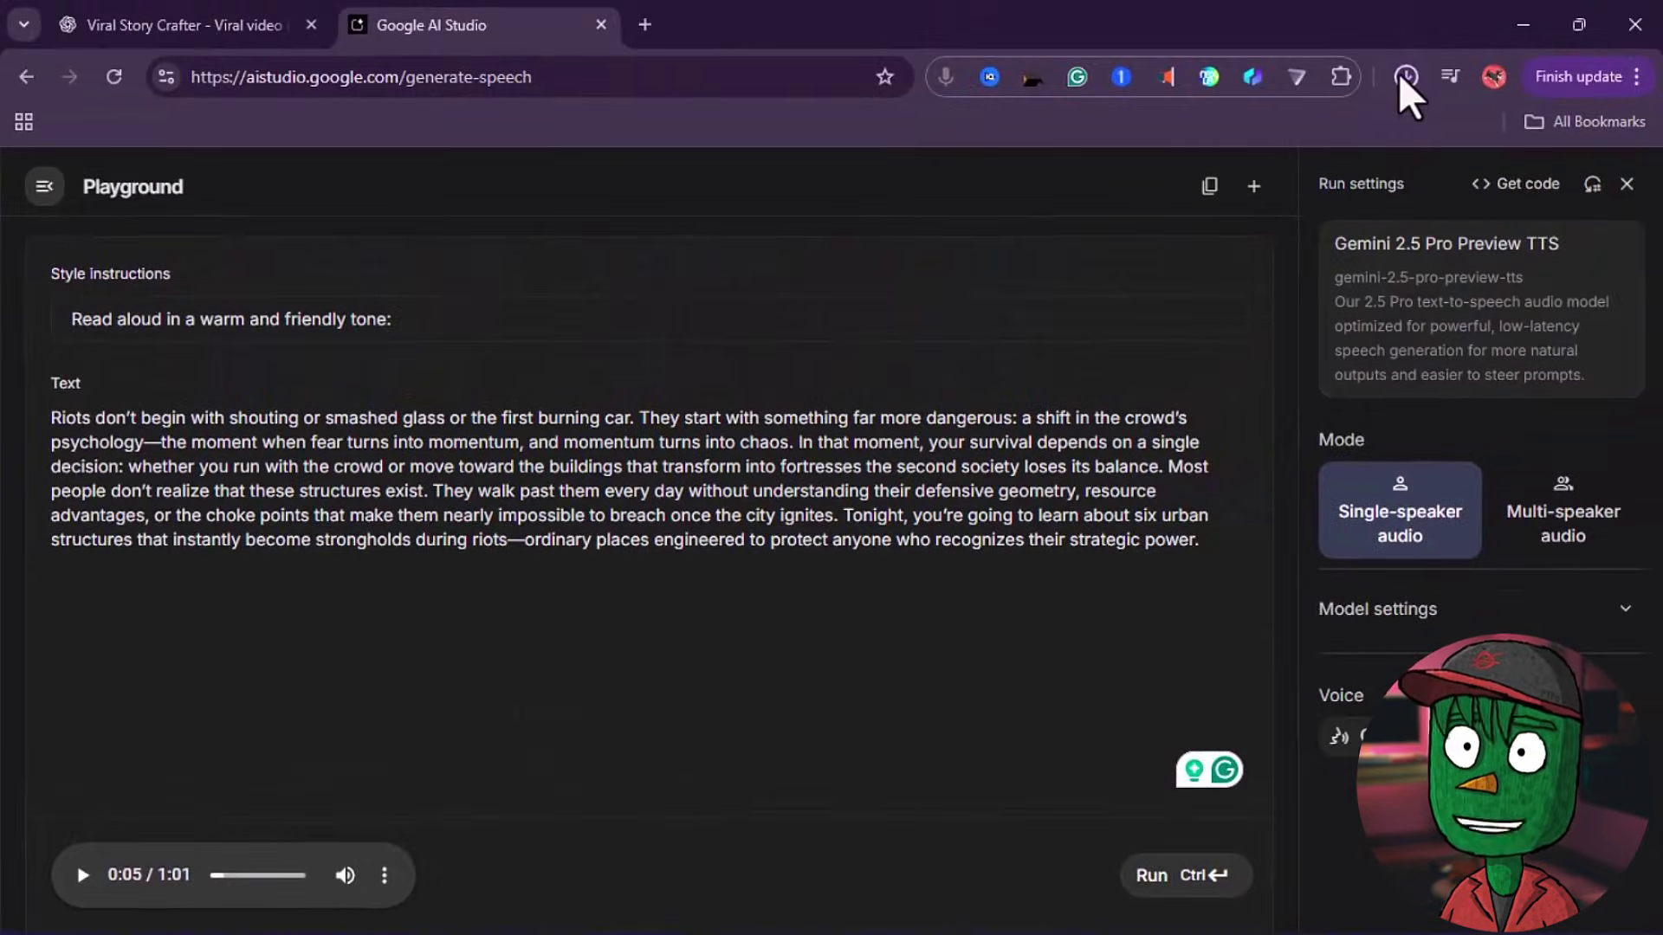
pyautogui.click(1388, 131)
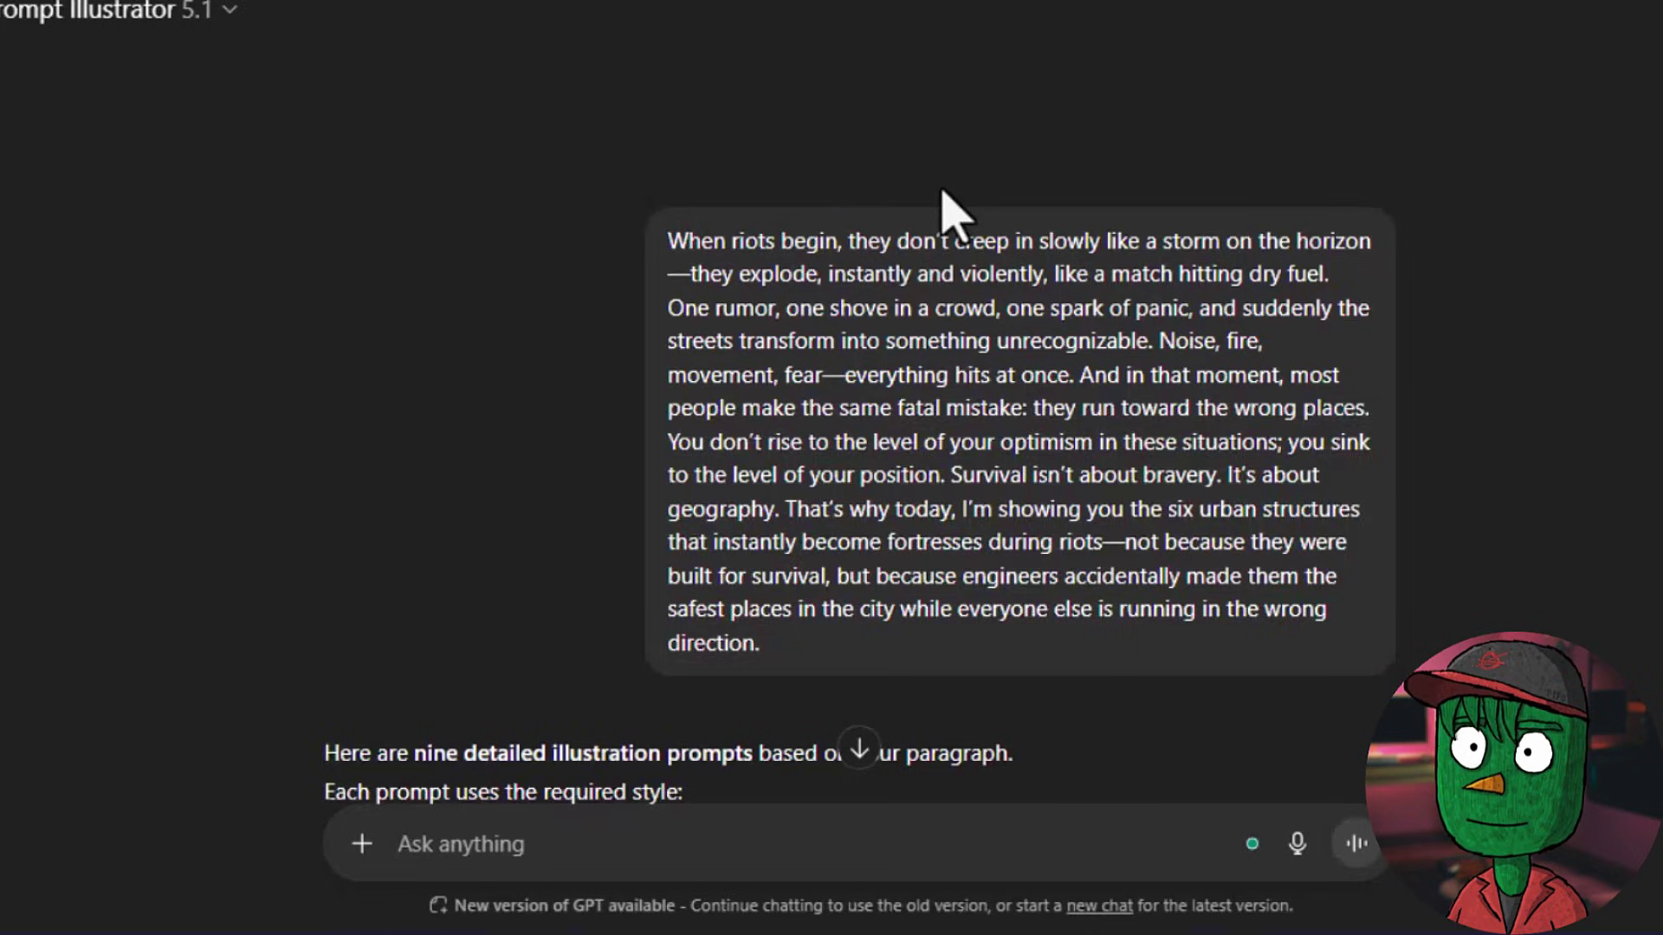
# Scroll through the earlier chat's nine style-tagged illustration prompts.
pyautogui.scroll(-12, 946, 211)
pyautogui.scroll(-15, 942, 264)
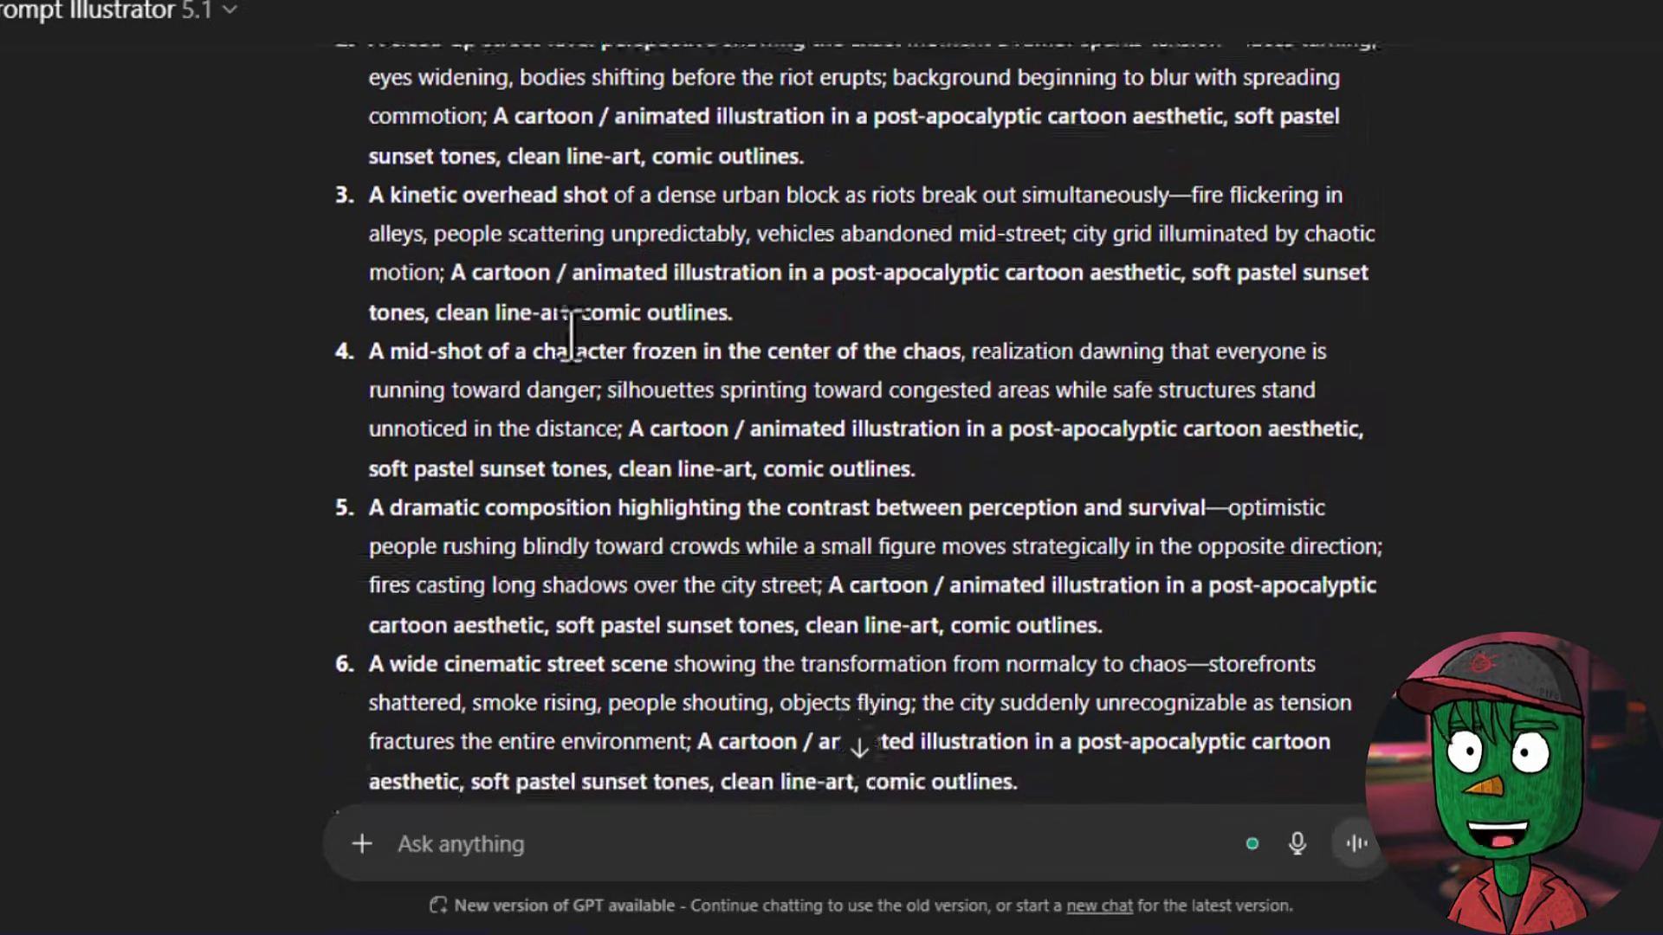
pyautogui.scroll(-15, 901, 345)
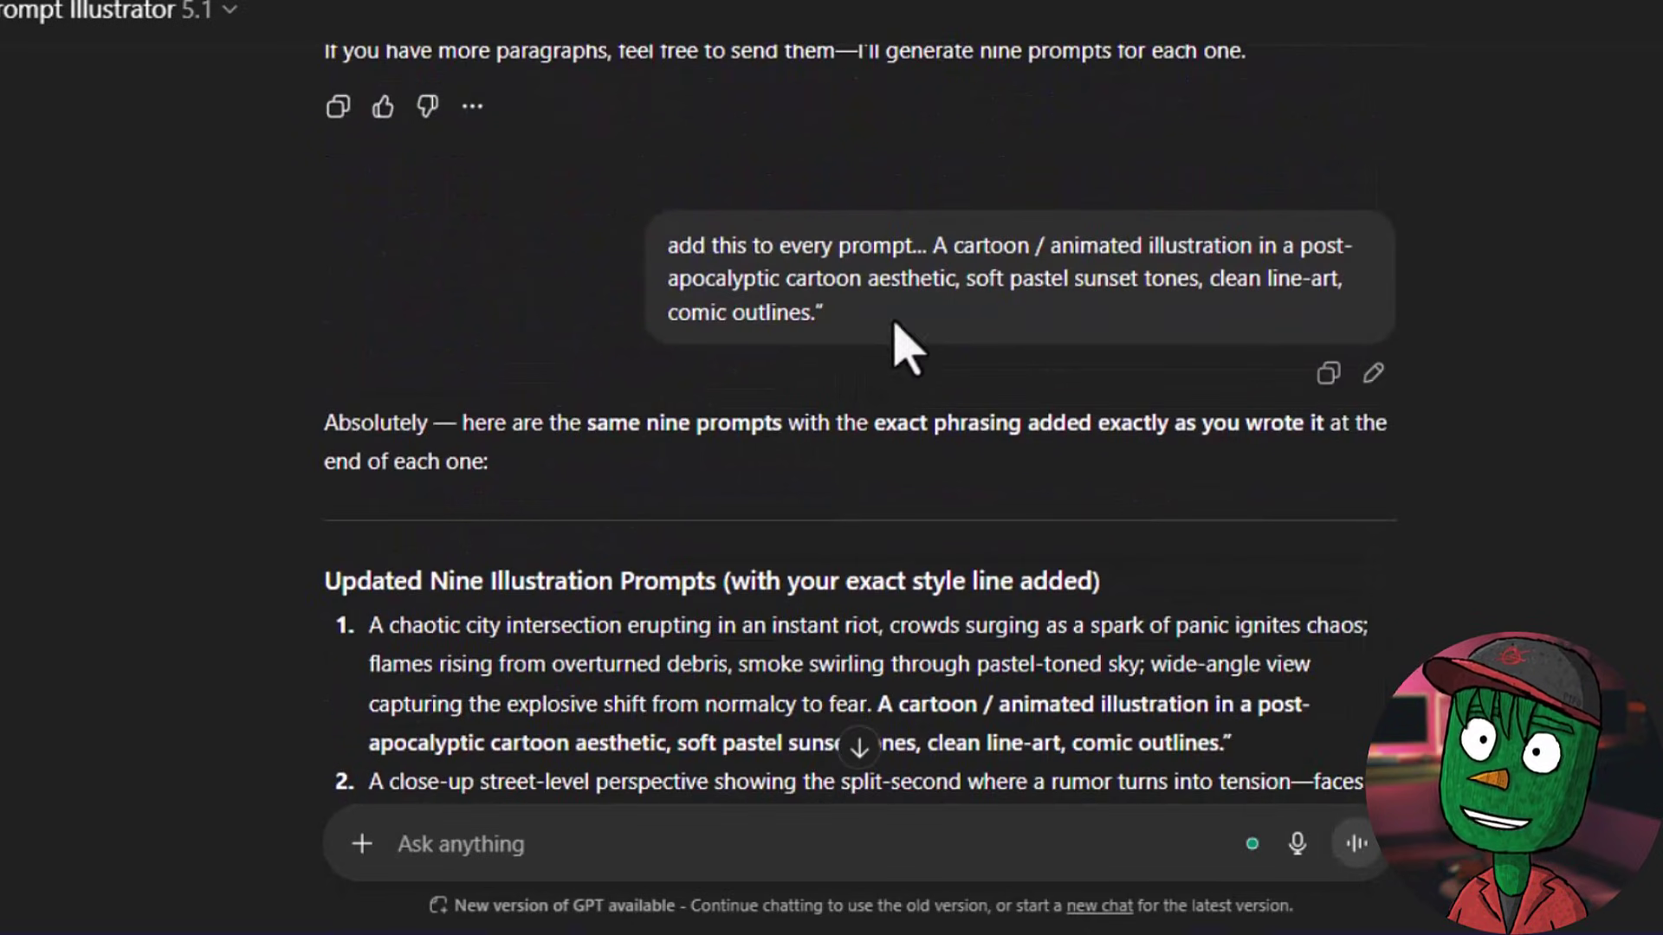
pyautogui.scroll(-5, 571, 333)
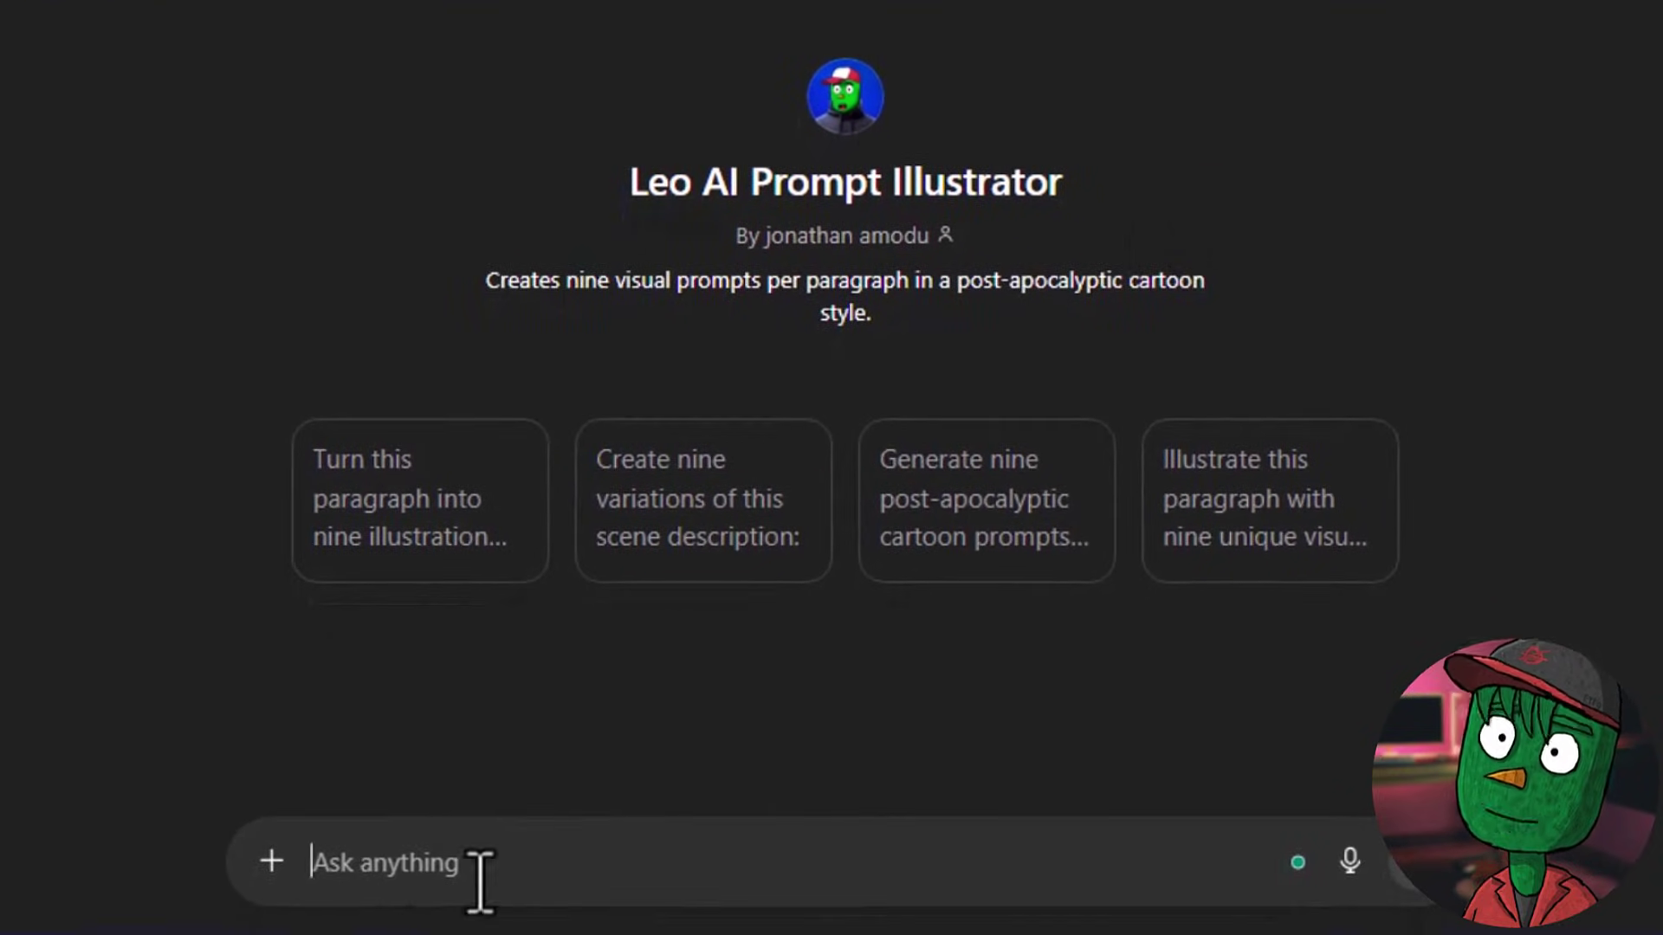
# Paste the opening riot paragraph into the Prompt Illustrator and review its nine numbered scene prompts.
pyautogui.hotkey('ctrl', 'v')
pyautogui.scroll(2, 700, 563)
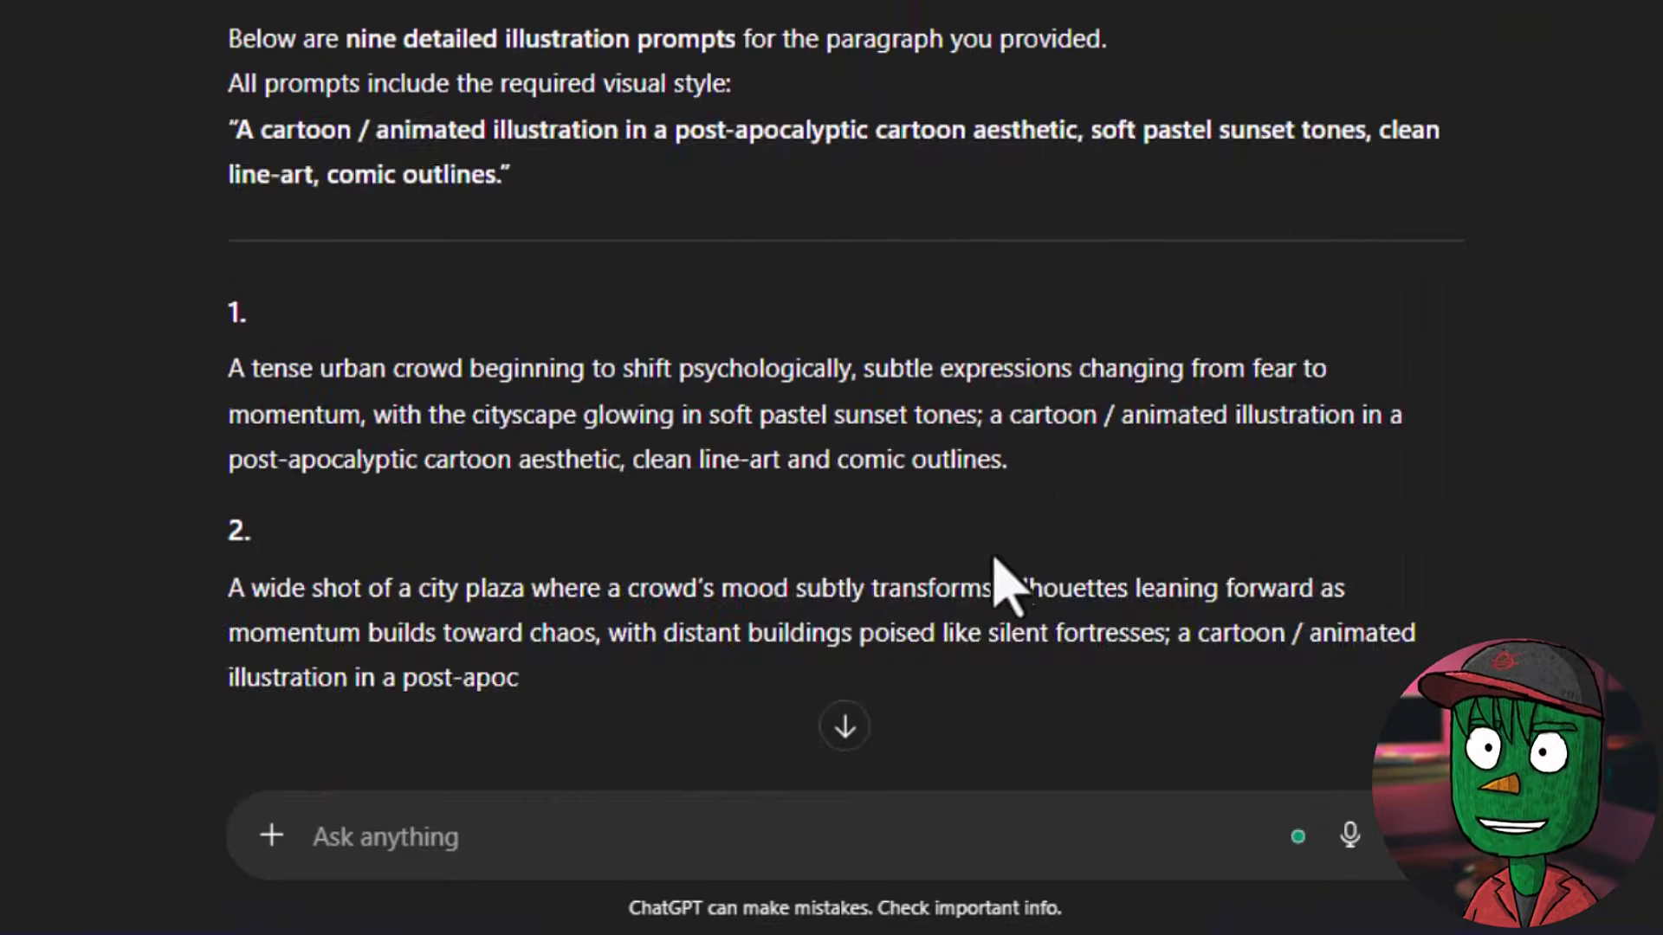
pyautogui.scroll(-1, 658, 467)
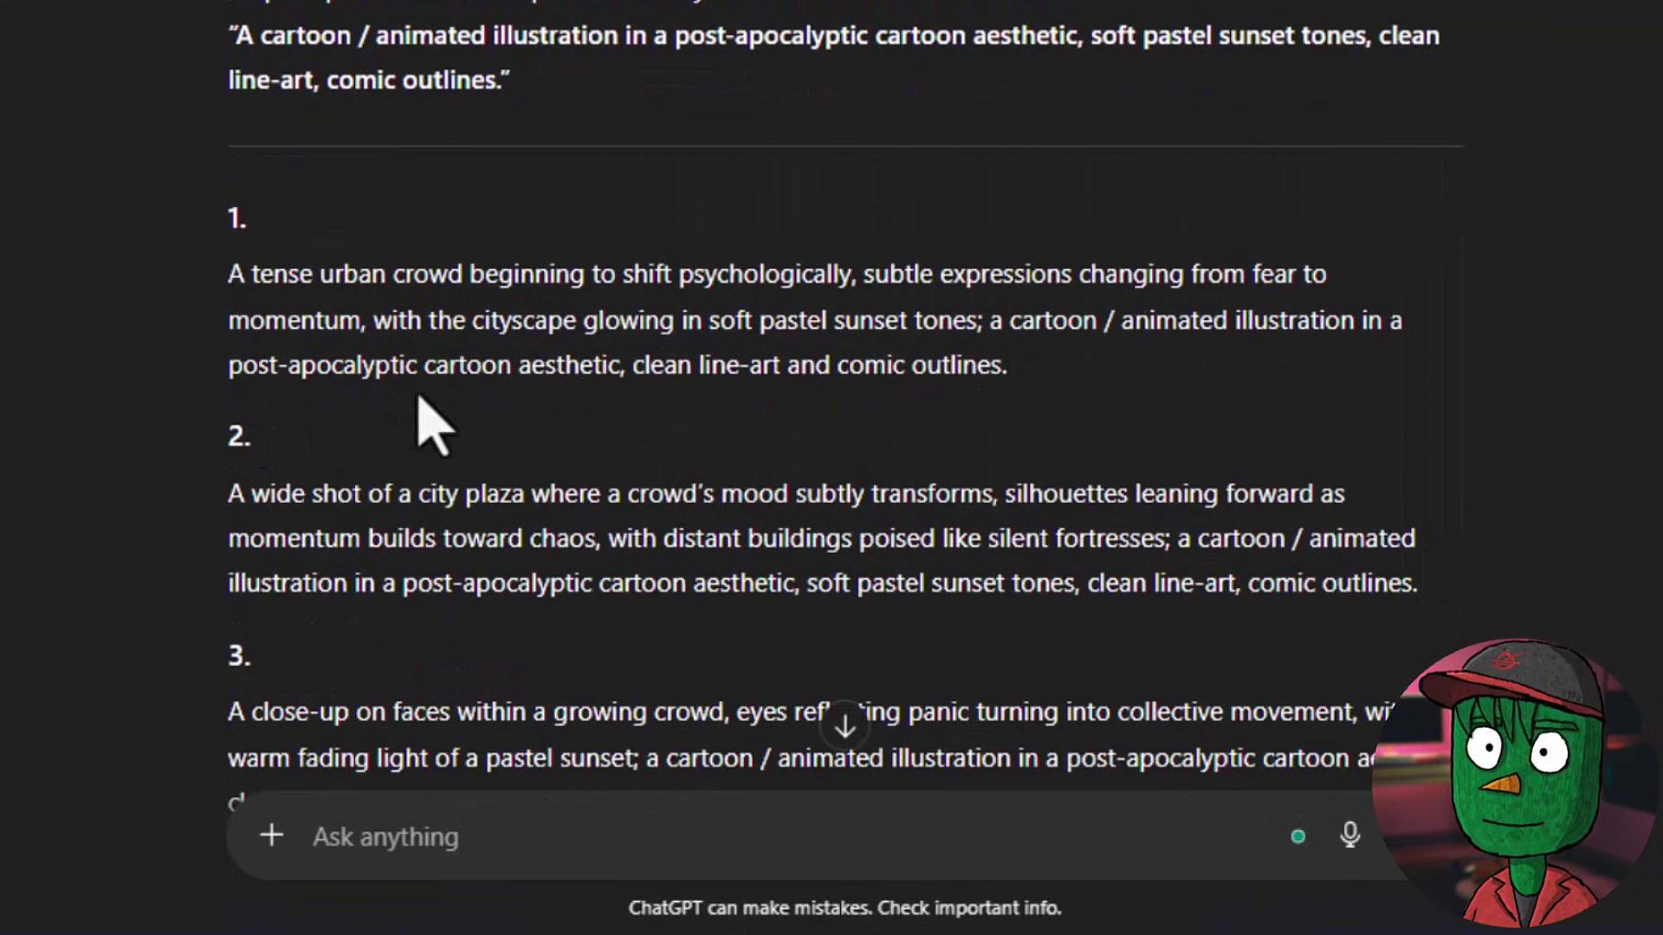
pyautogui.scroll(-4, 952, 437)
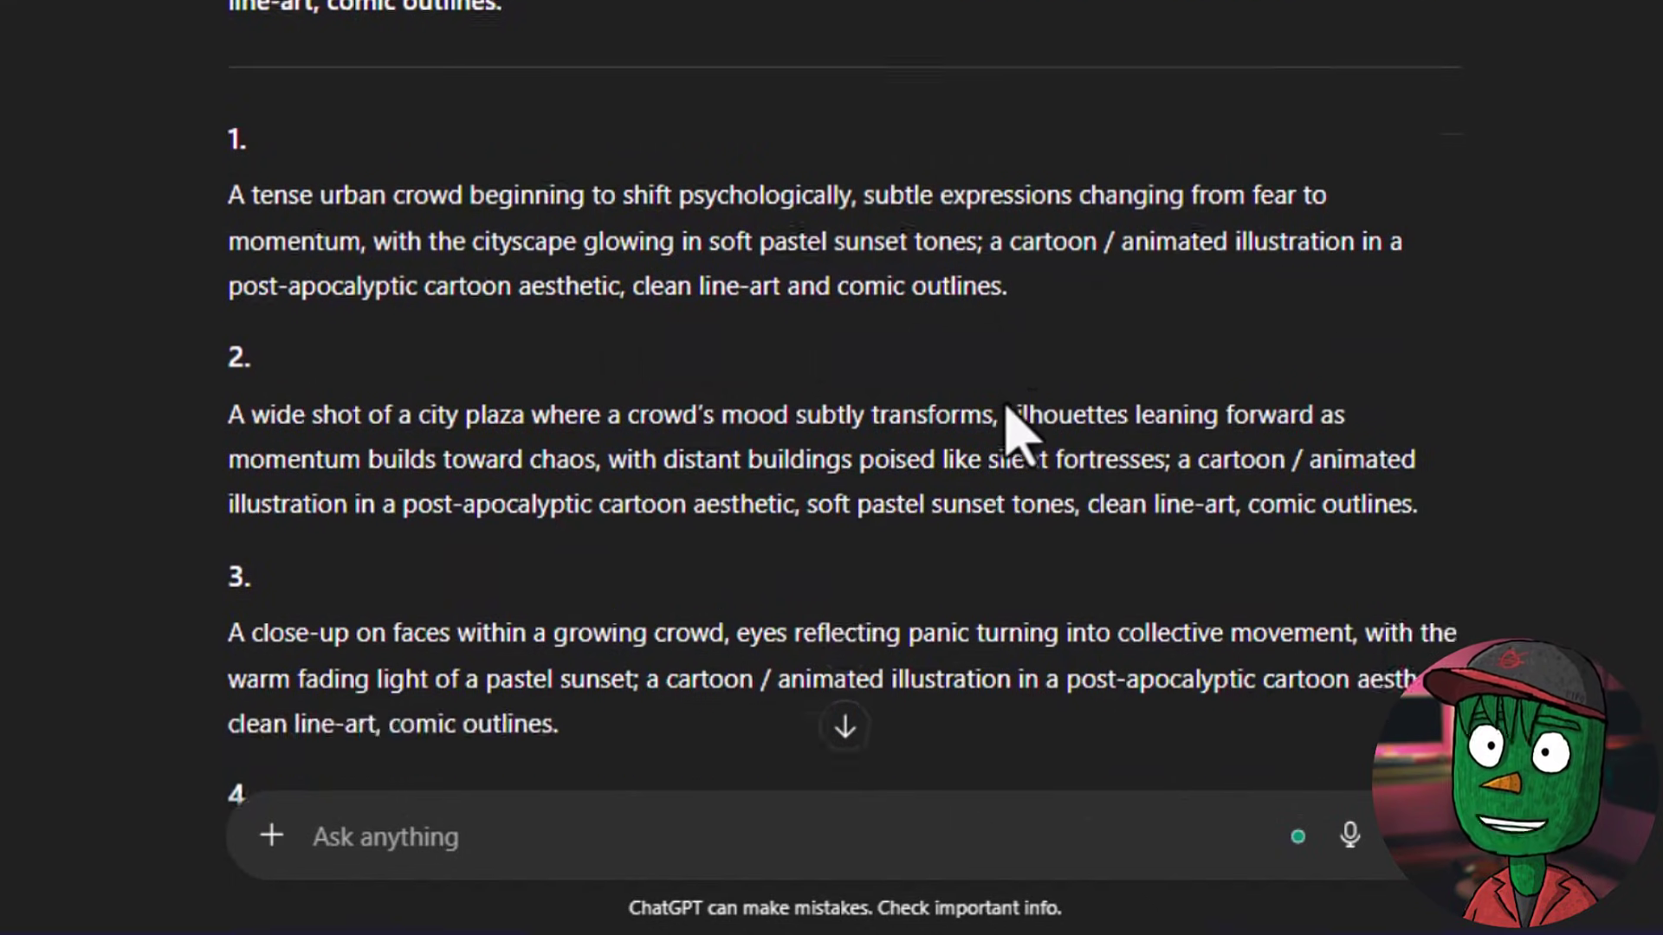
pyautogui.scroll(-12, 724, 446)
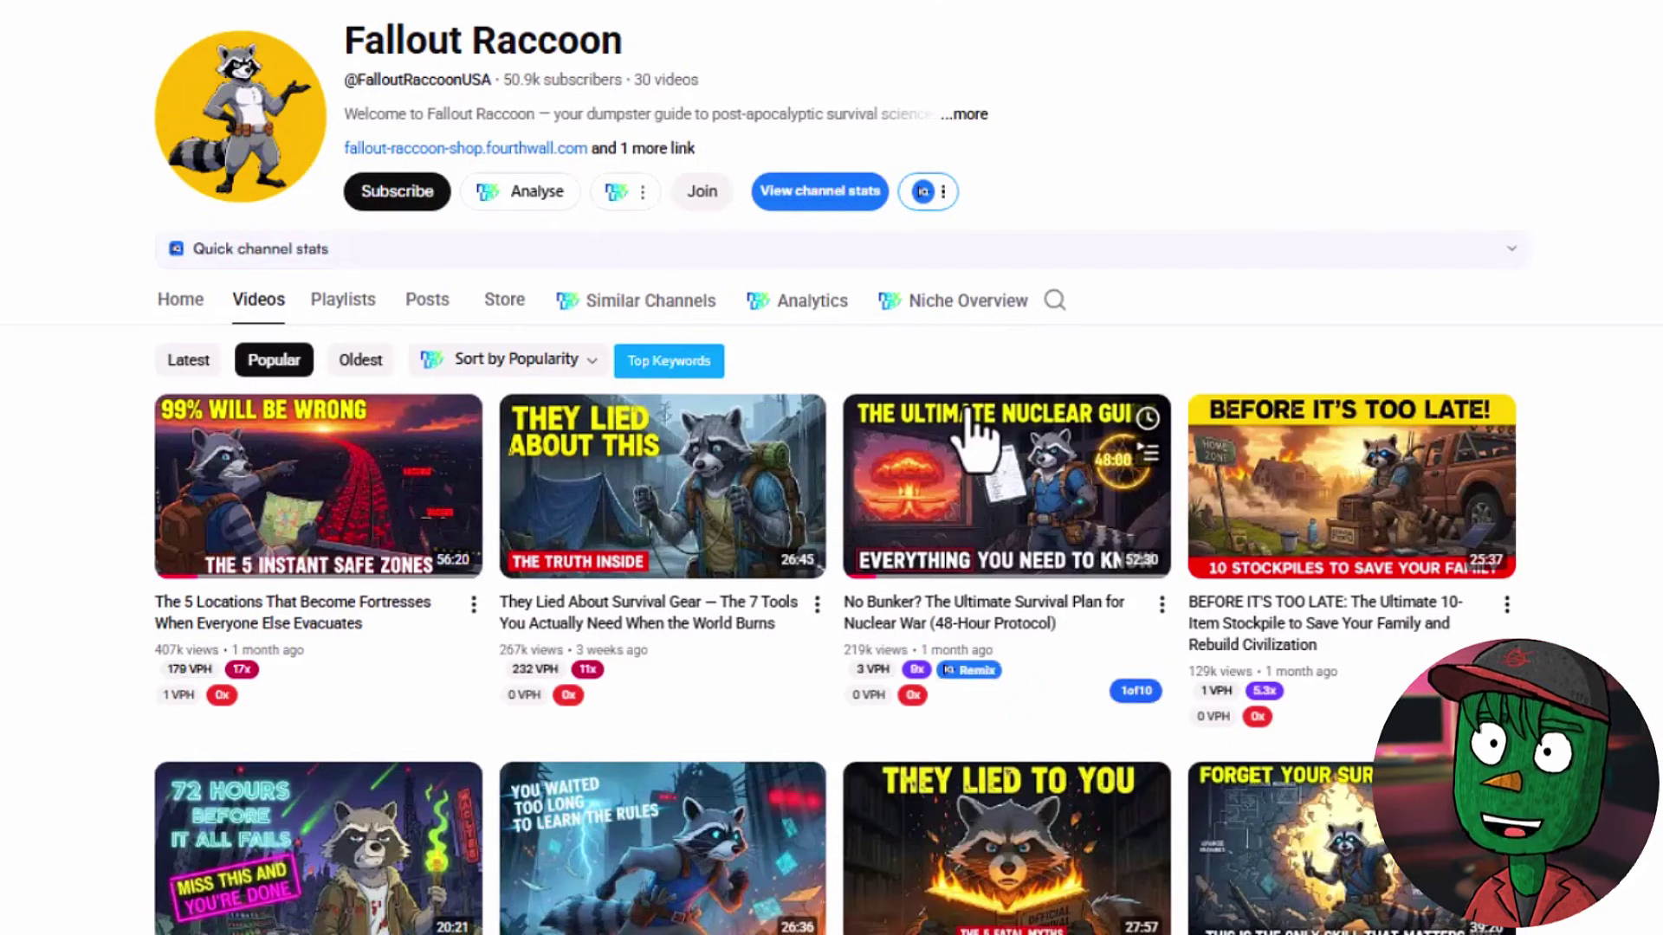
pyautogui.scroll(-8, 974, 442)
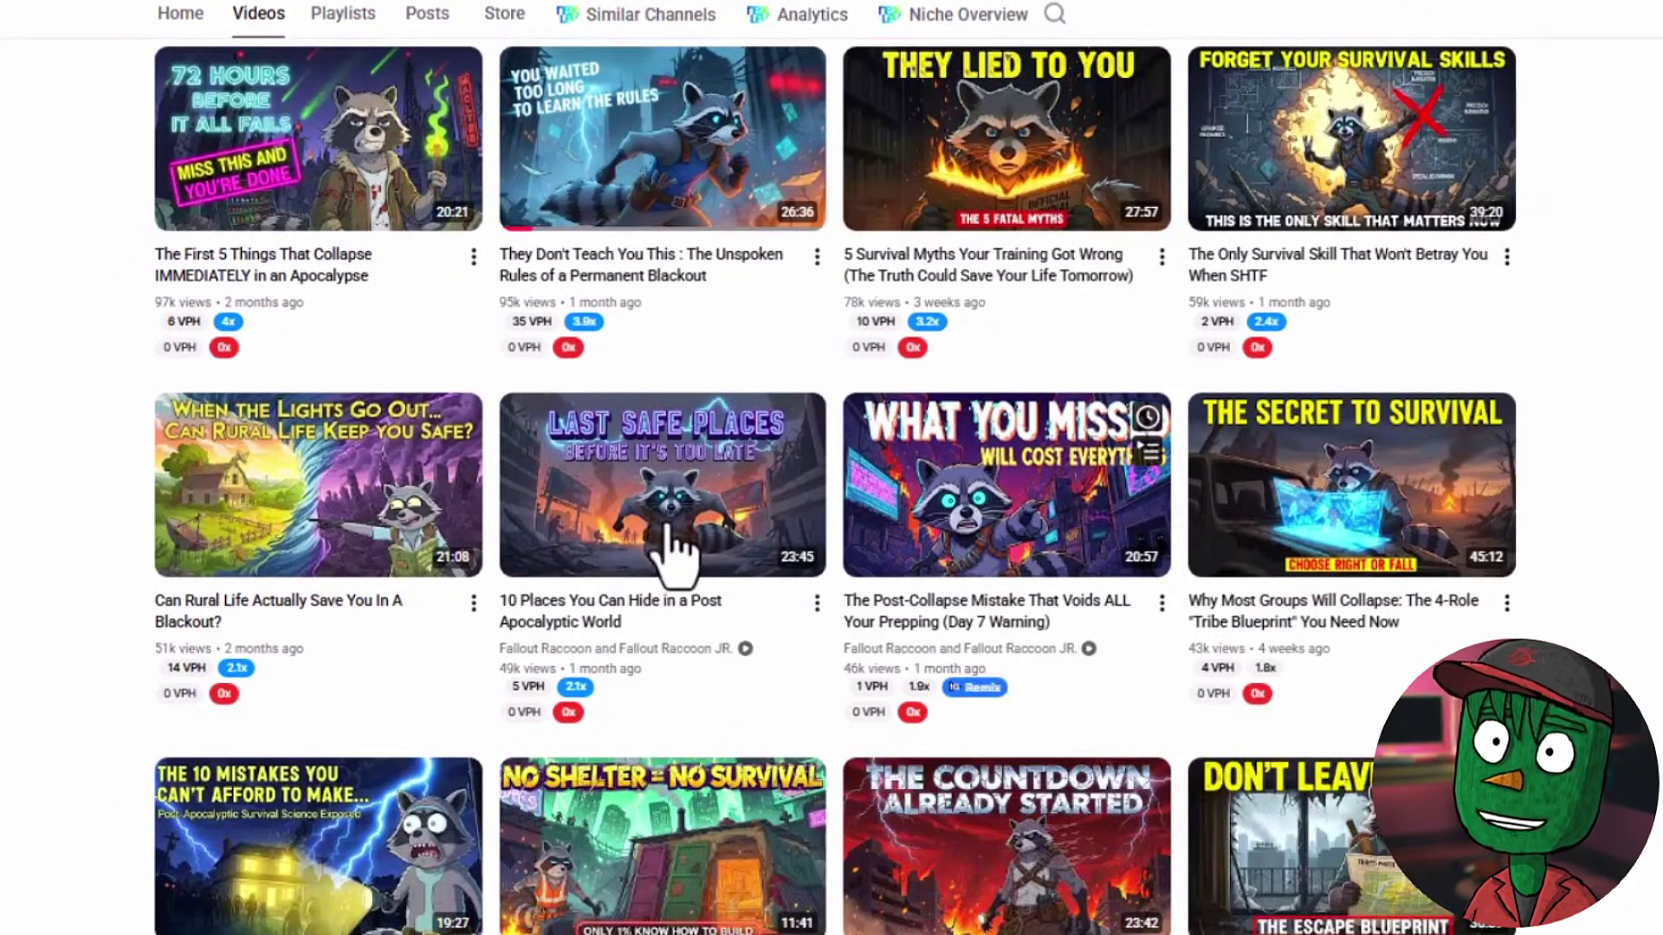
pyautogui.scroll(-10, 671, 554)
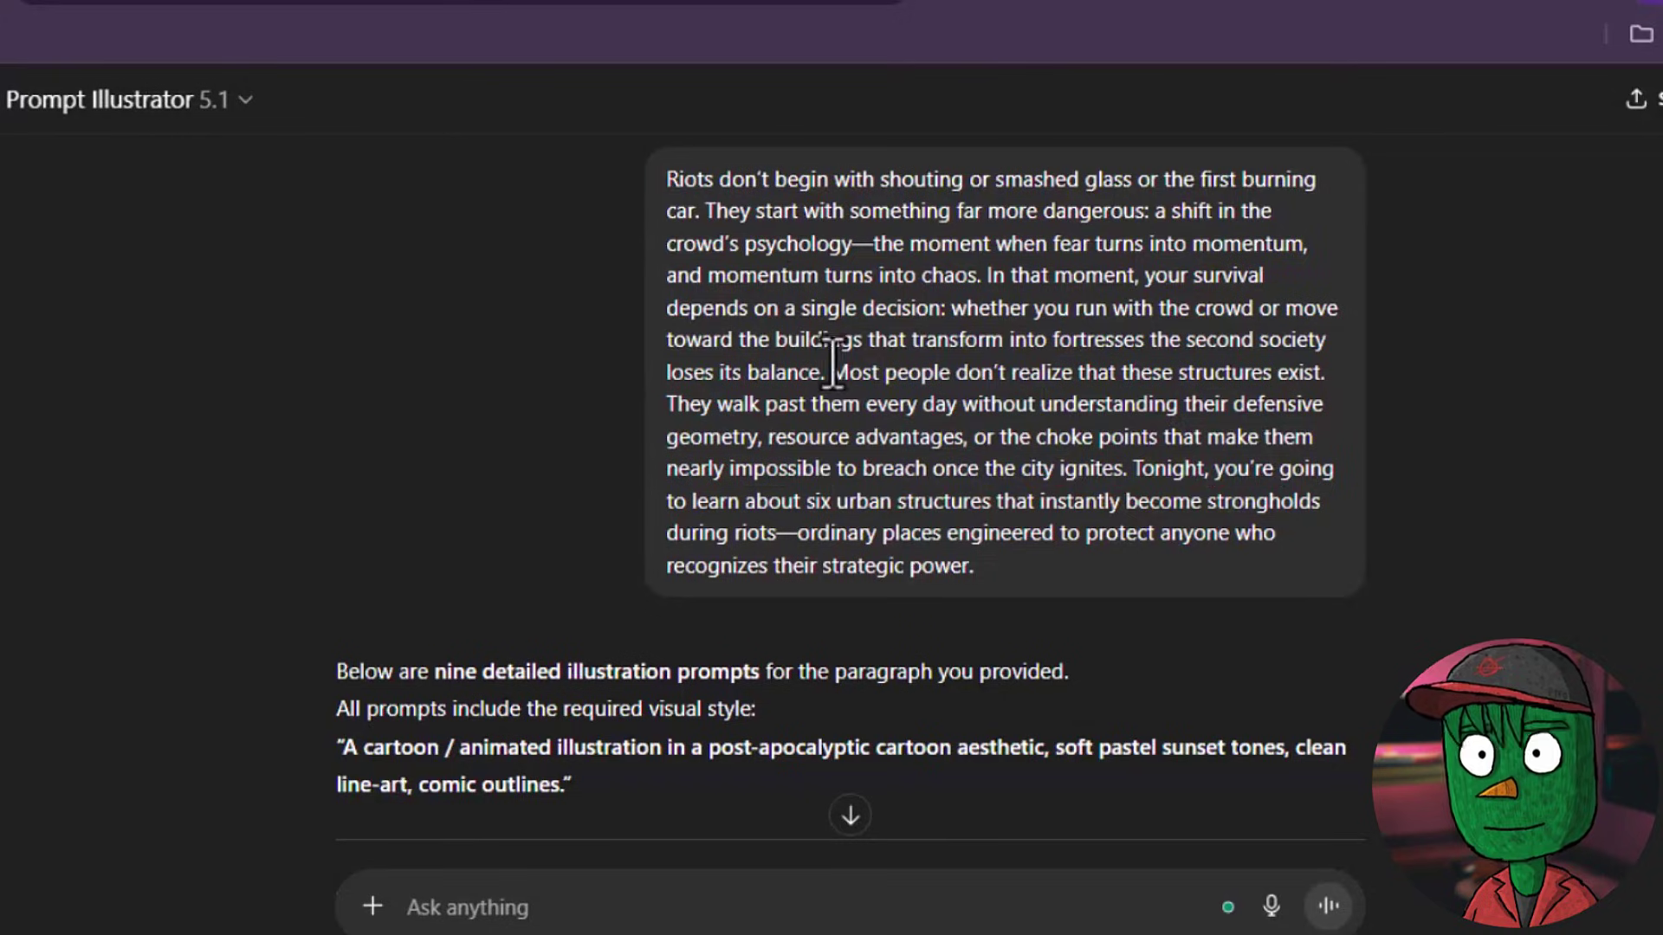
pyautogui.scroll(-14, 840, 360)
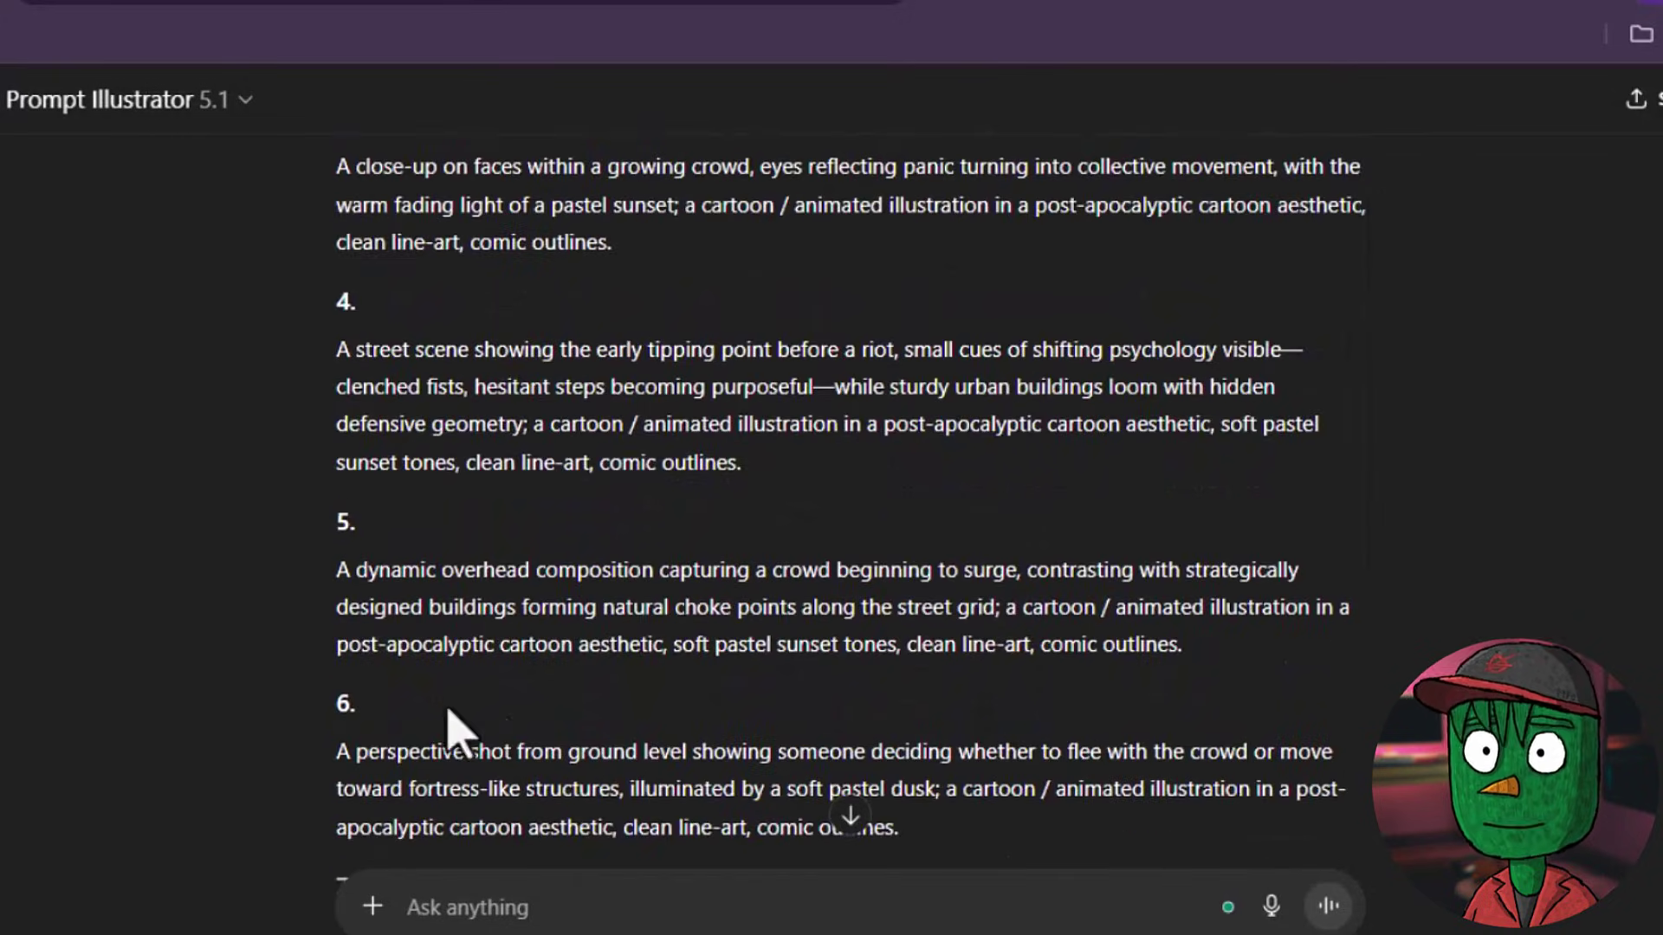
# Scroll back and forth over the scene prompts and generated illustrations.
pyautogui.scroll(-10, 846, 687)
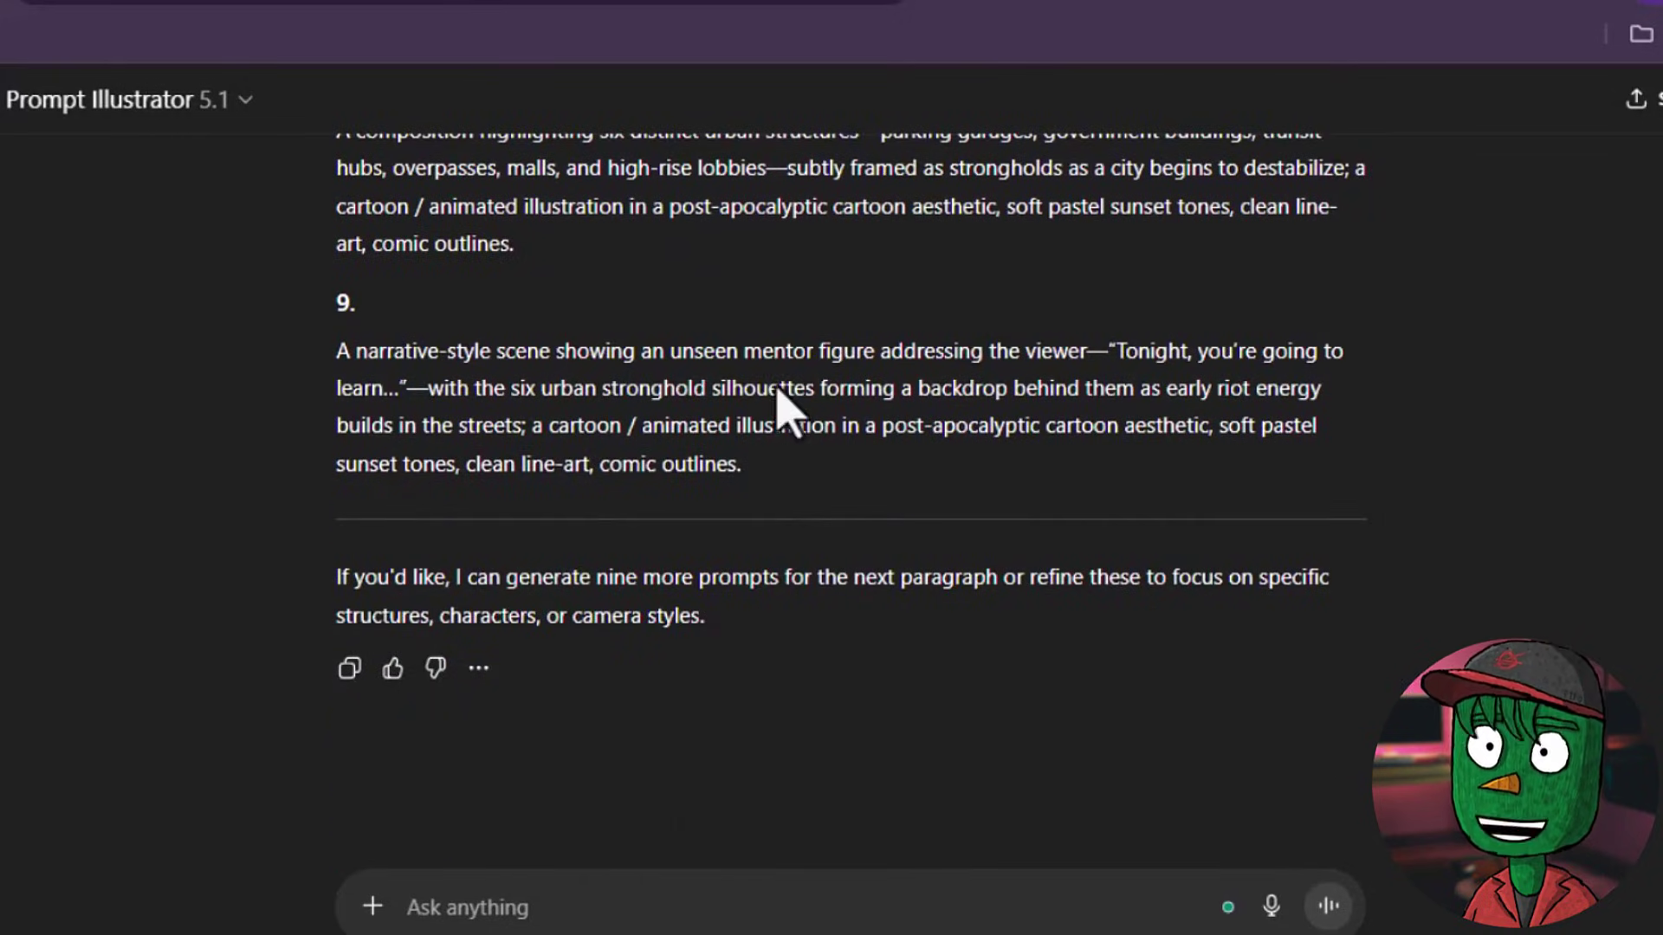
pyautogui.scroll(15, 784, 407)
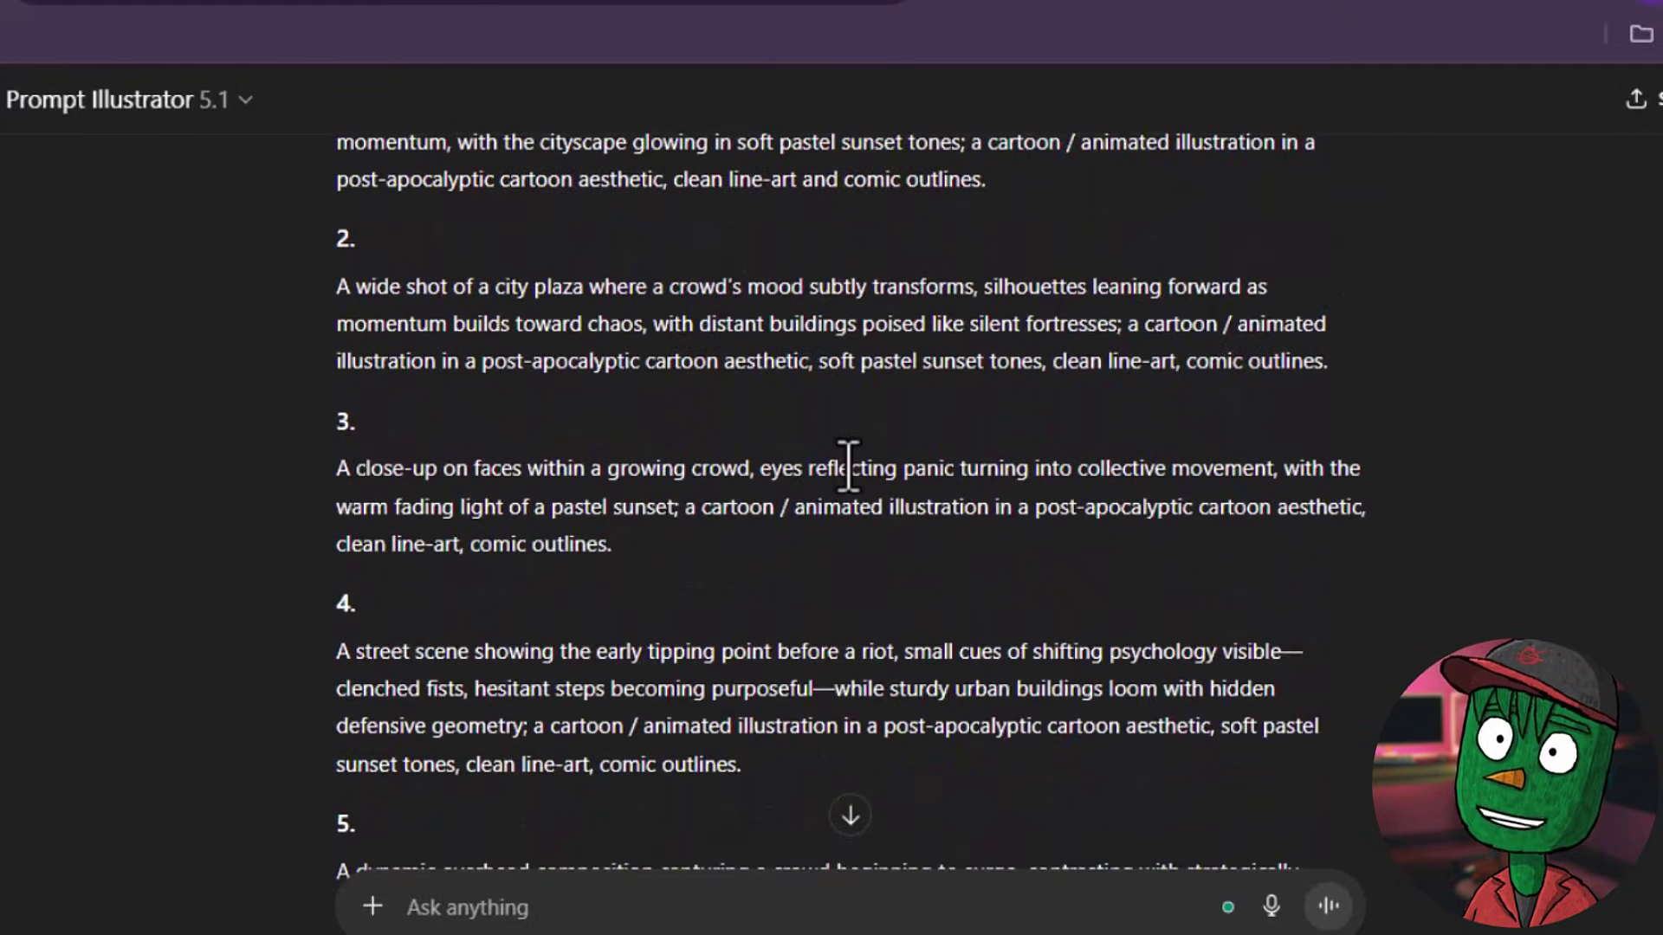
pyautogui.scroll(5, 848, 468)
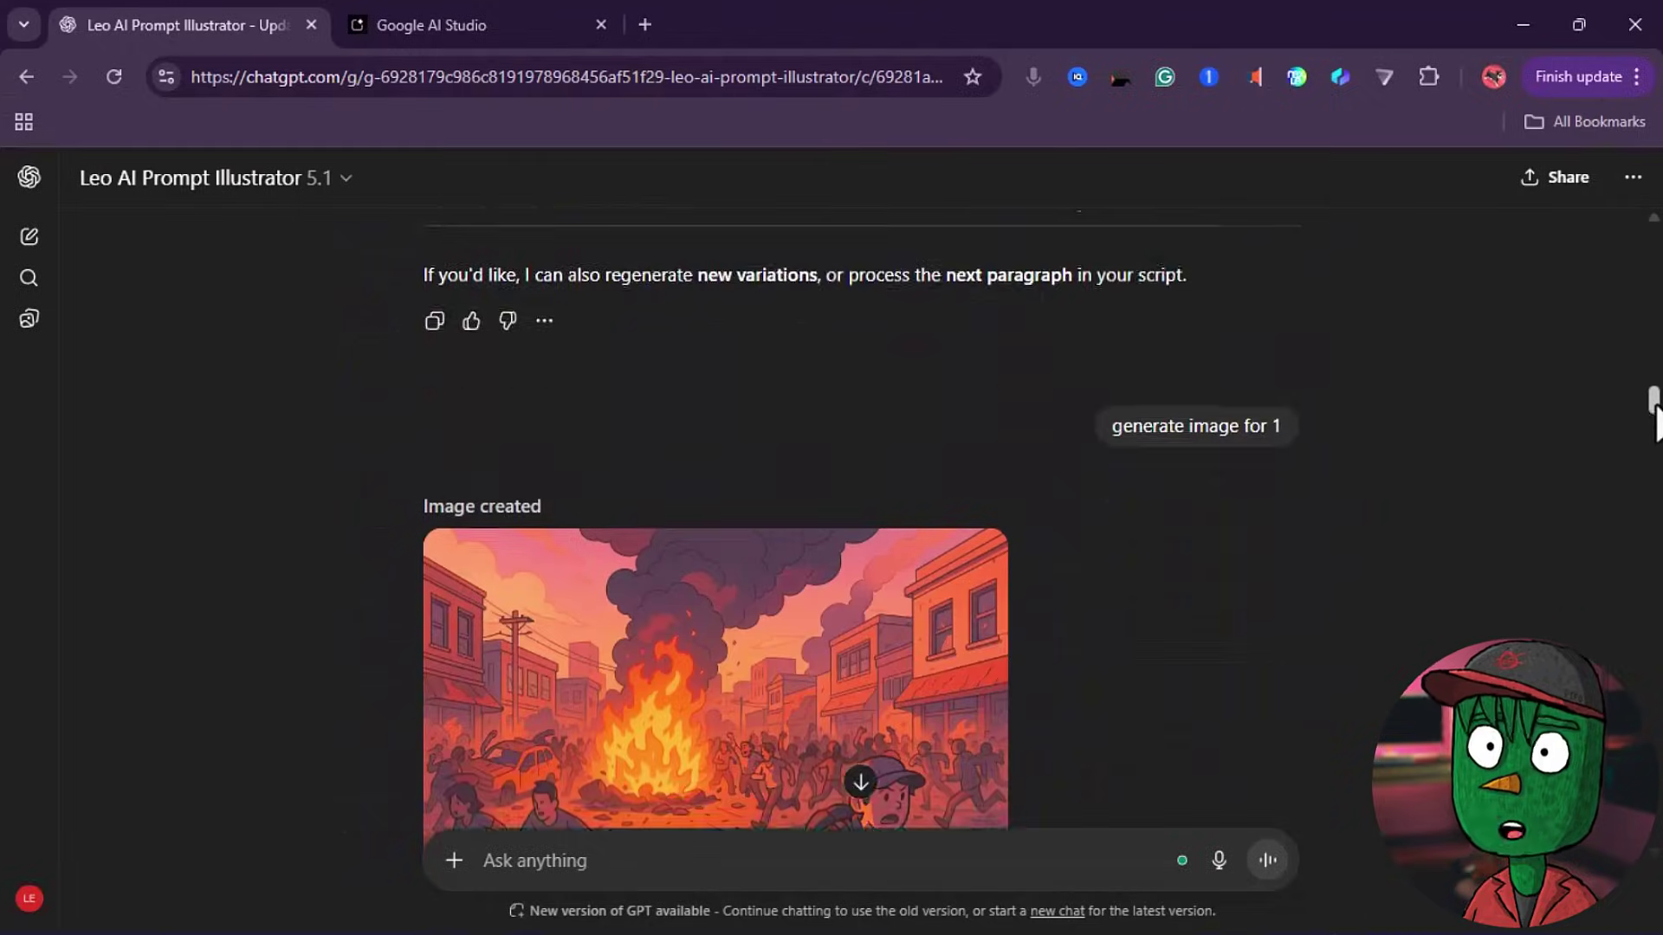
pyautogui.scroll(-10, 1650, 463)
pyautogui.moveTo(1656, 487); pyautogui.dragTo(1657, 671)
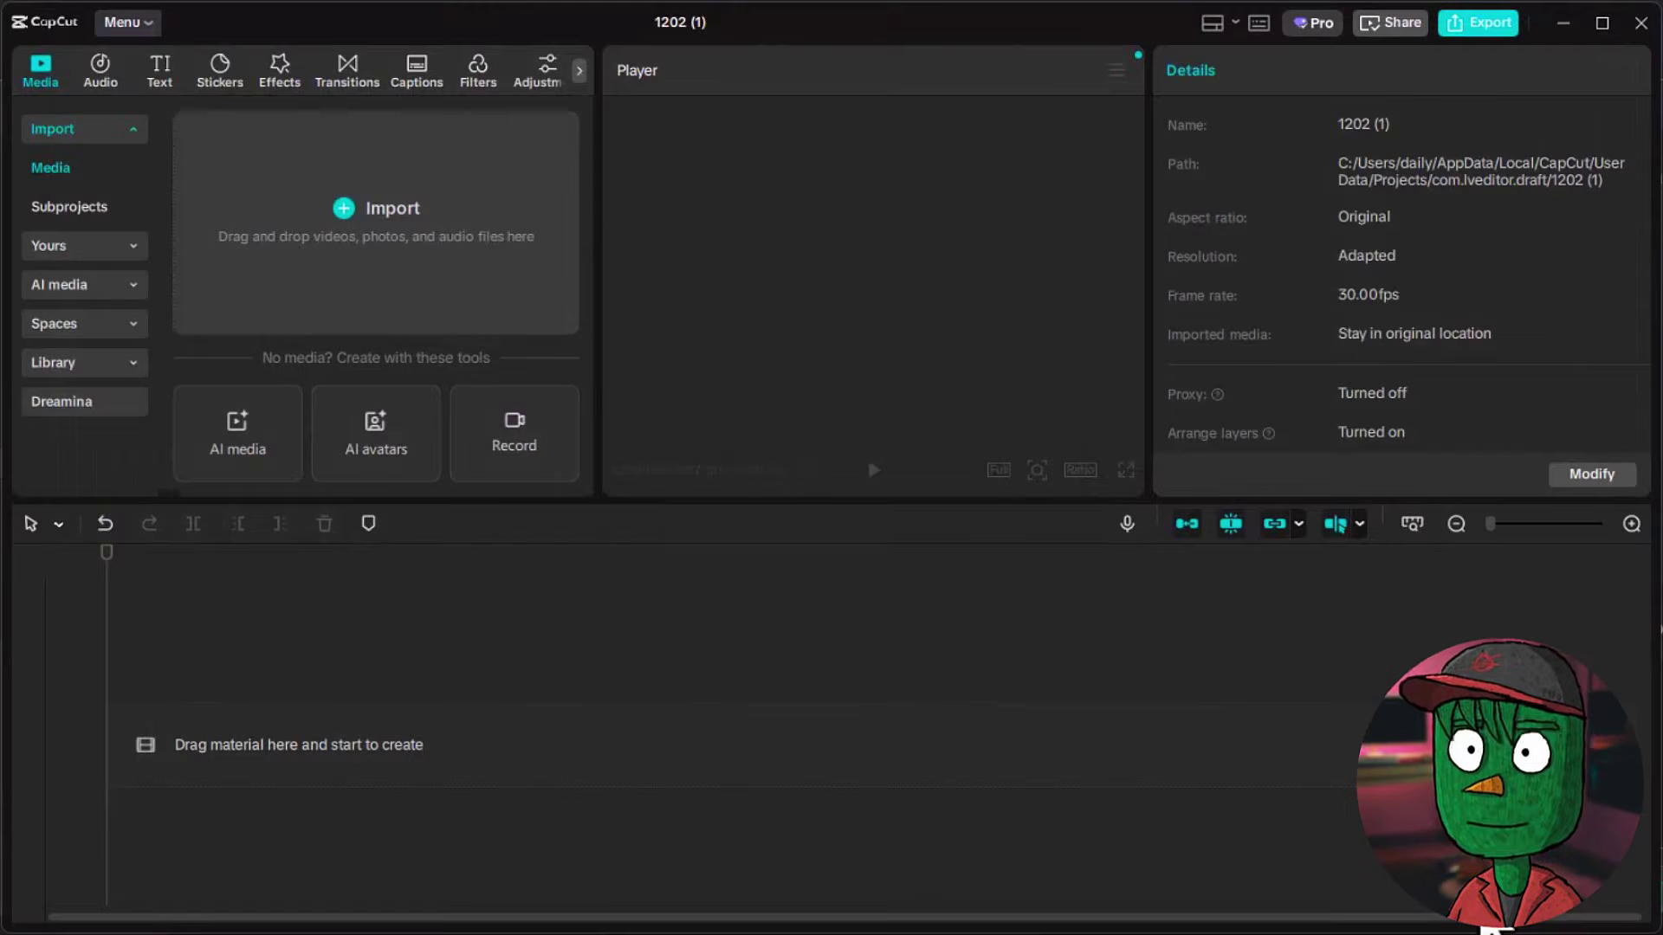
# Import the scene images and narration, and place the narration audio on the timeline.
pyautogui.moveTo(1482, 928); pyautogui.dragTo(373, 260)
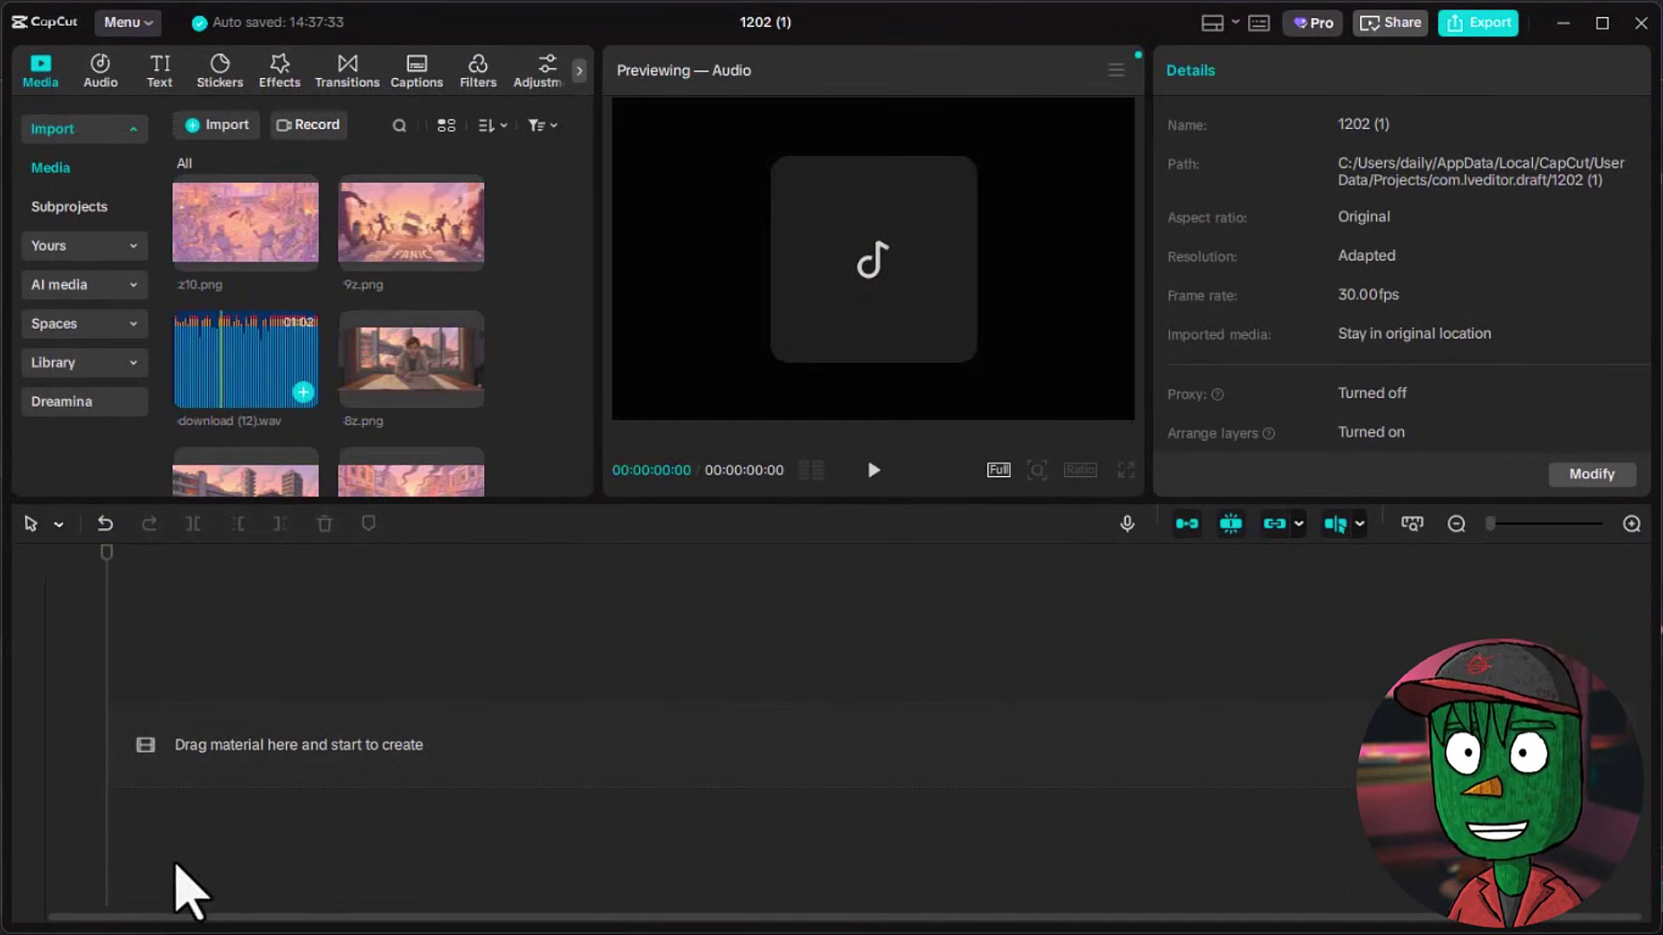
pyautogui.click(165, 860)
pyautogui.moveTo(355, 831); pyautogui.dragTo(433, 790)
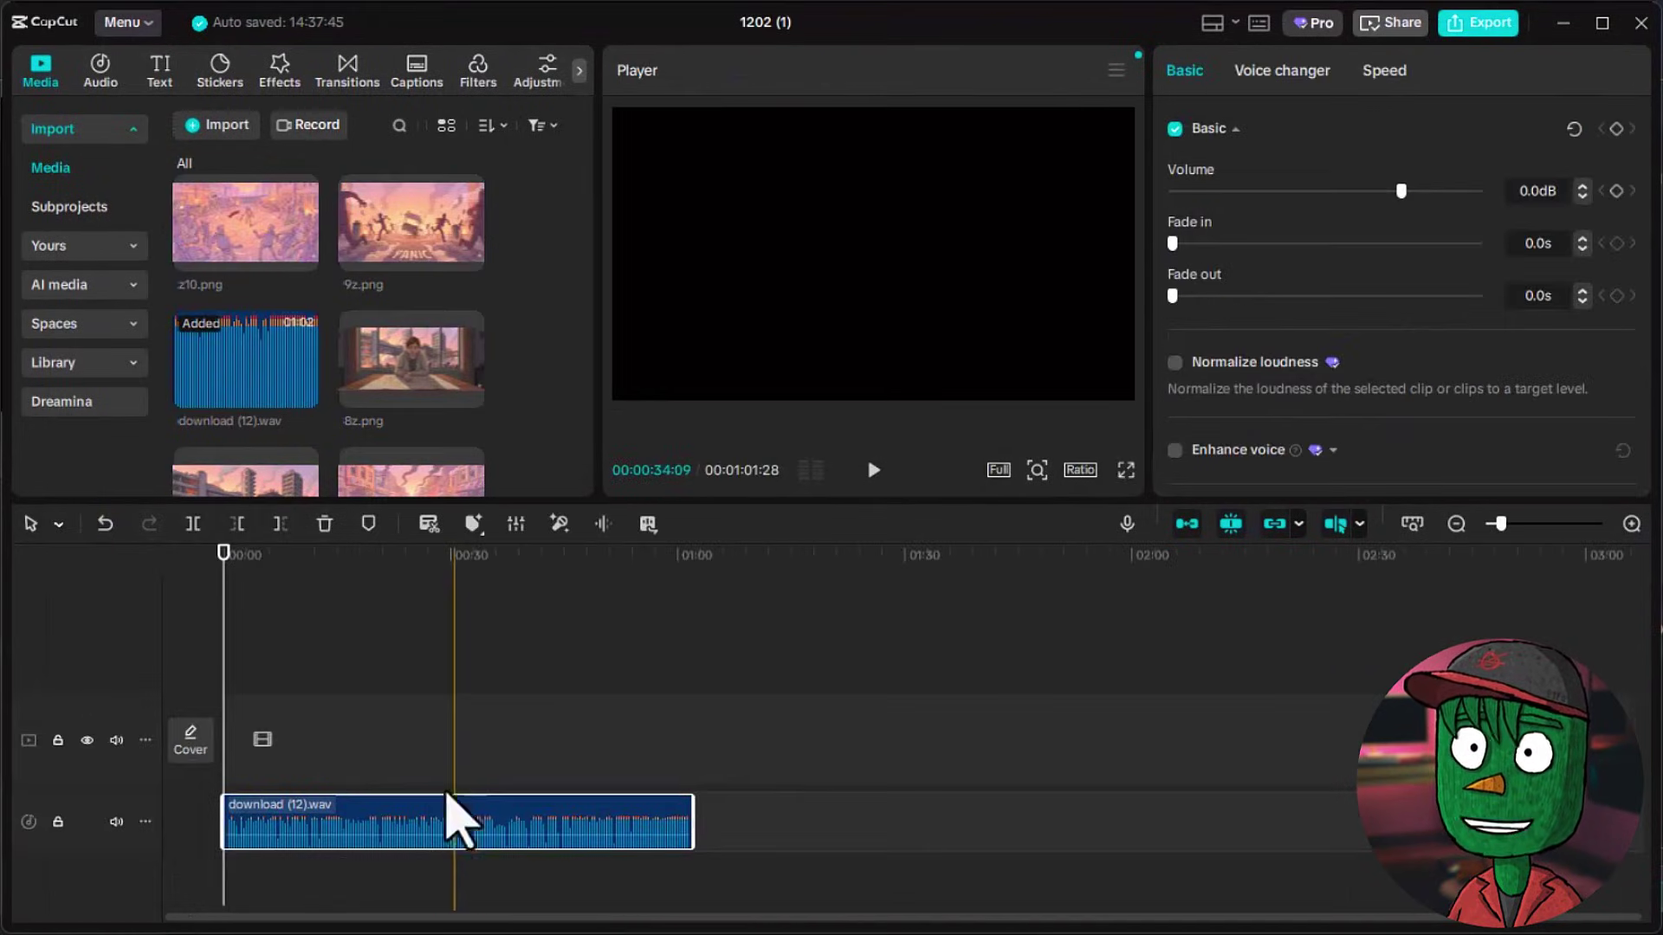
pyautogui.scroll(3, 472, 910)
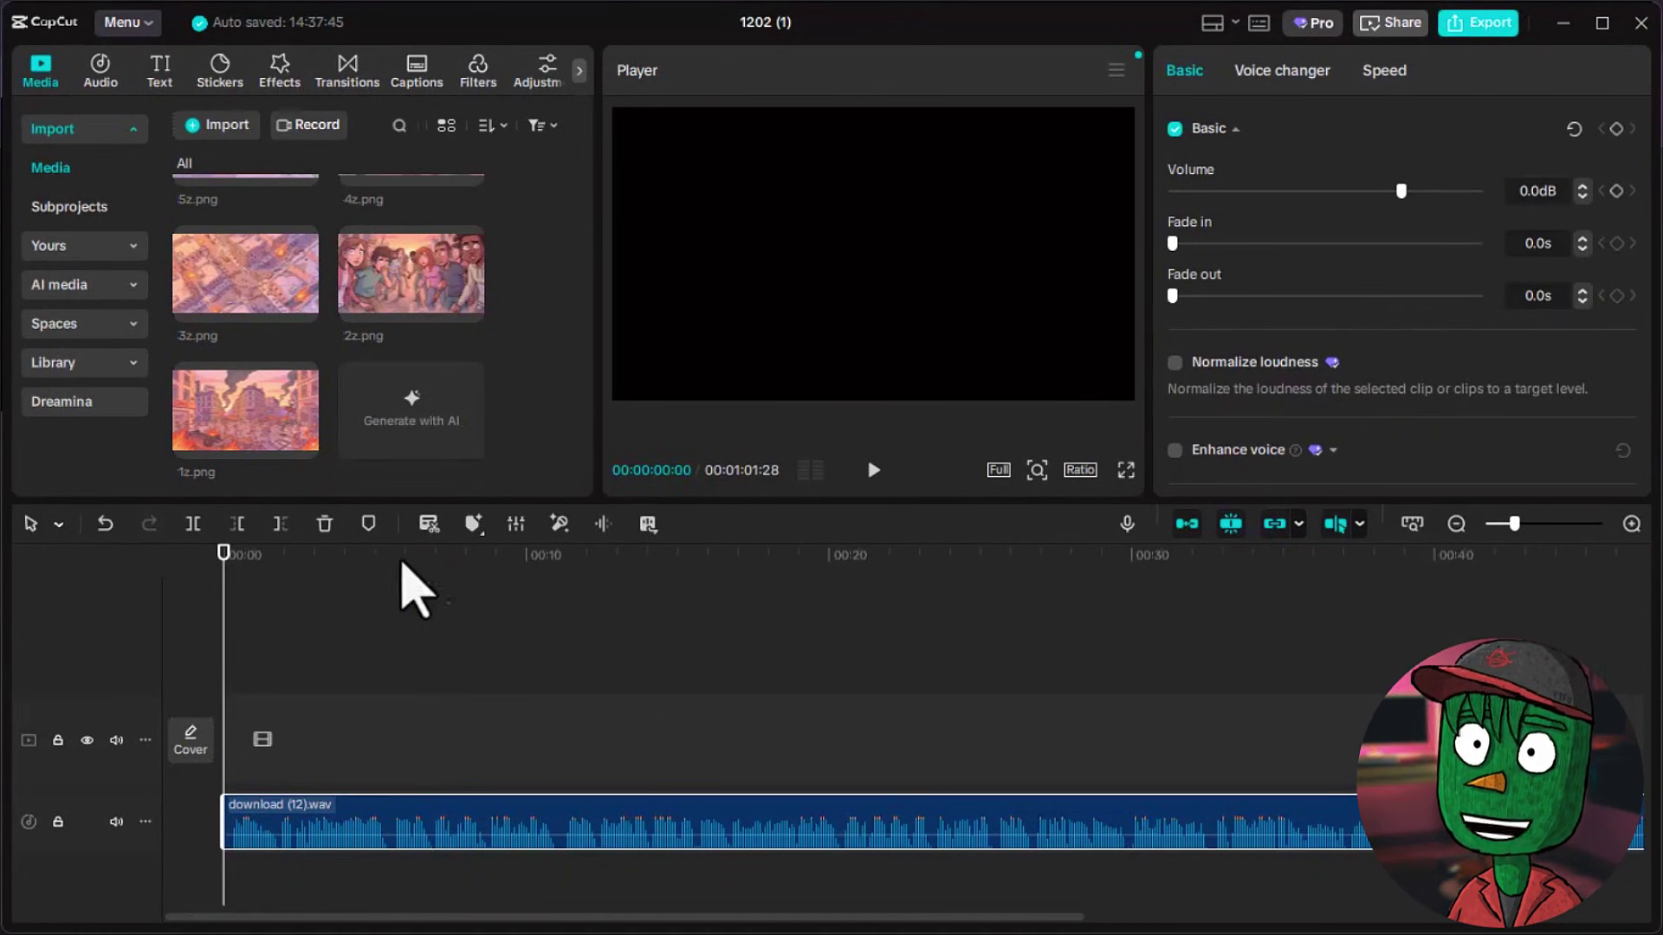
# Lay 1z.png, 2z.png and 3z.png on the video track, stretching 1z.png to about 7 seconds.
pyautogui.moveTo(245, 410); pyautogui.dragTo(229, 779)
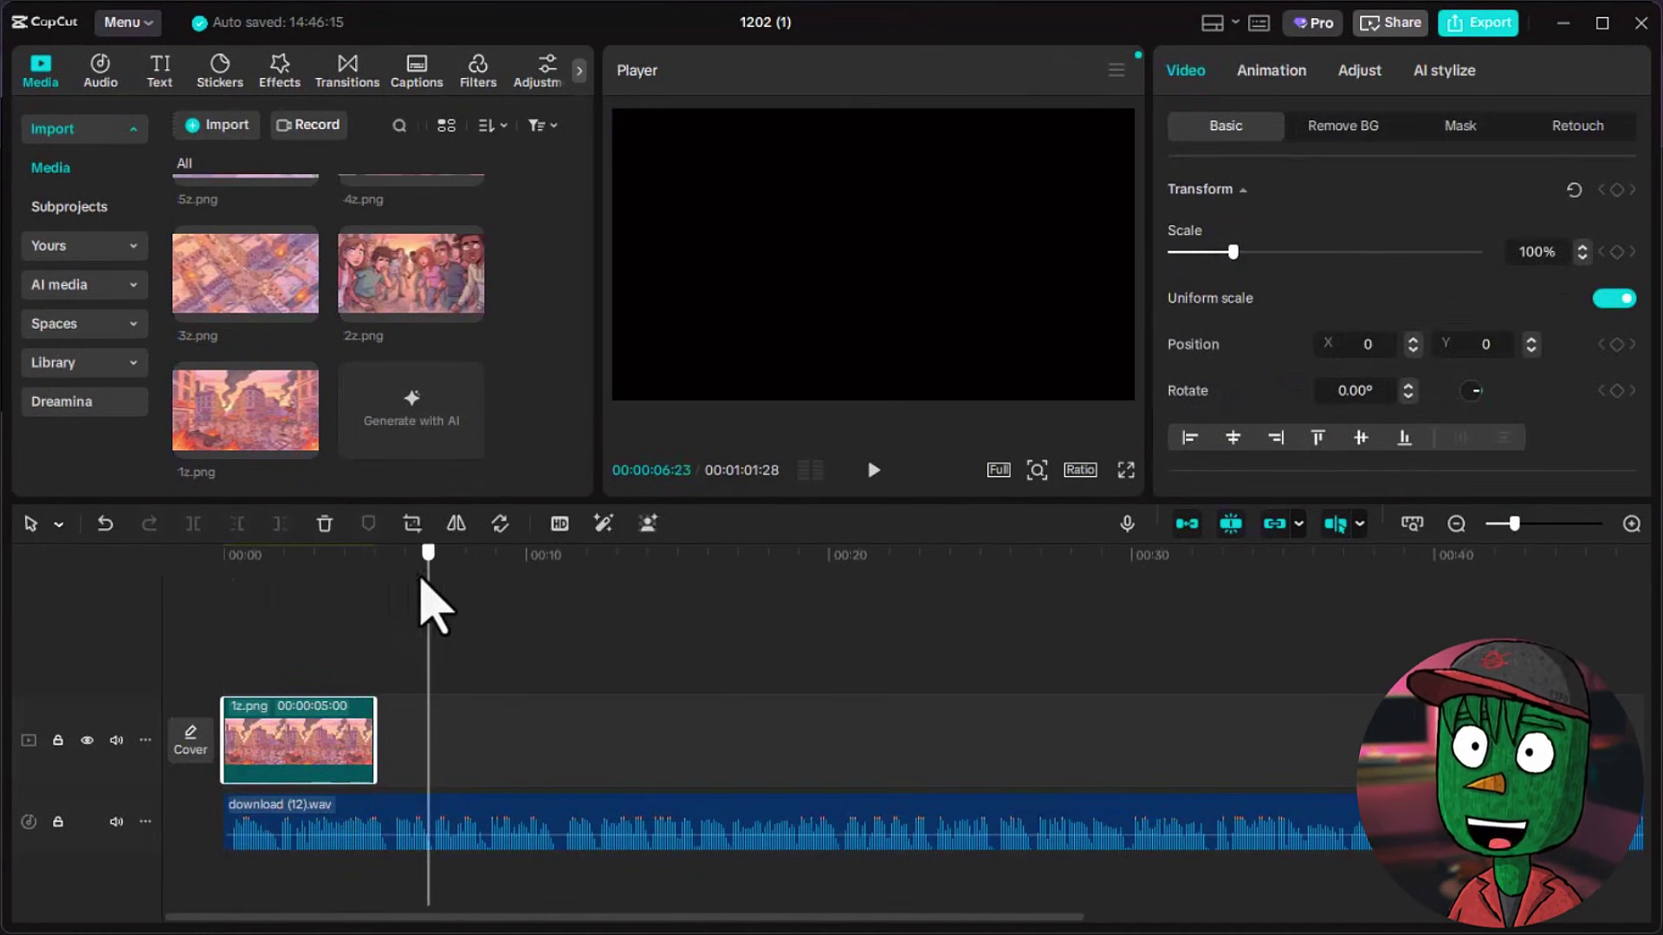
pyautogui.moveTo(375, 741); pyautogui.dragTo(439, 734)
pyautogui.moveTo(400, 297); pyautogui.dragTo(520, 606)
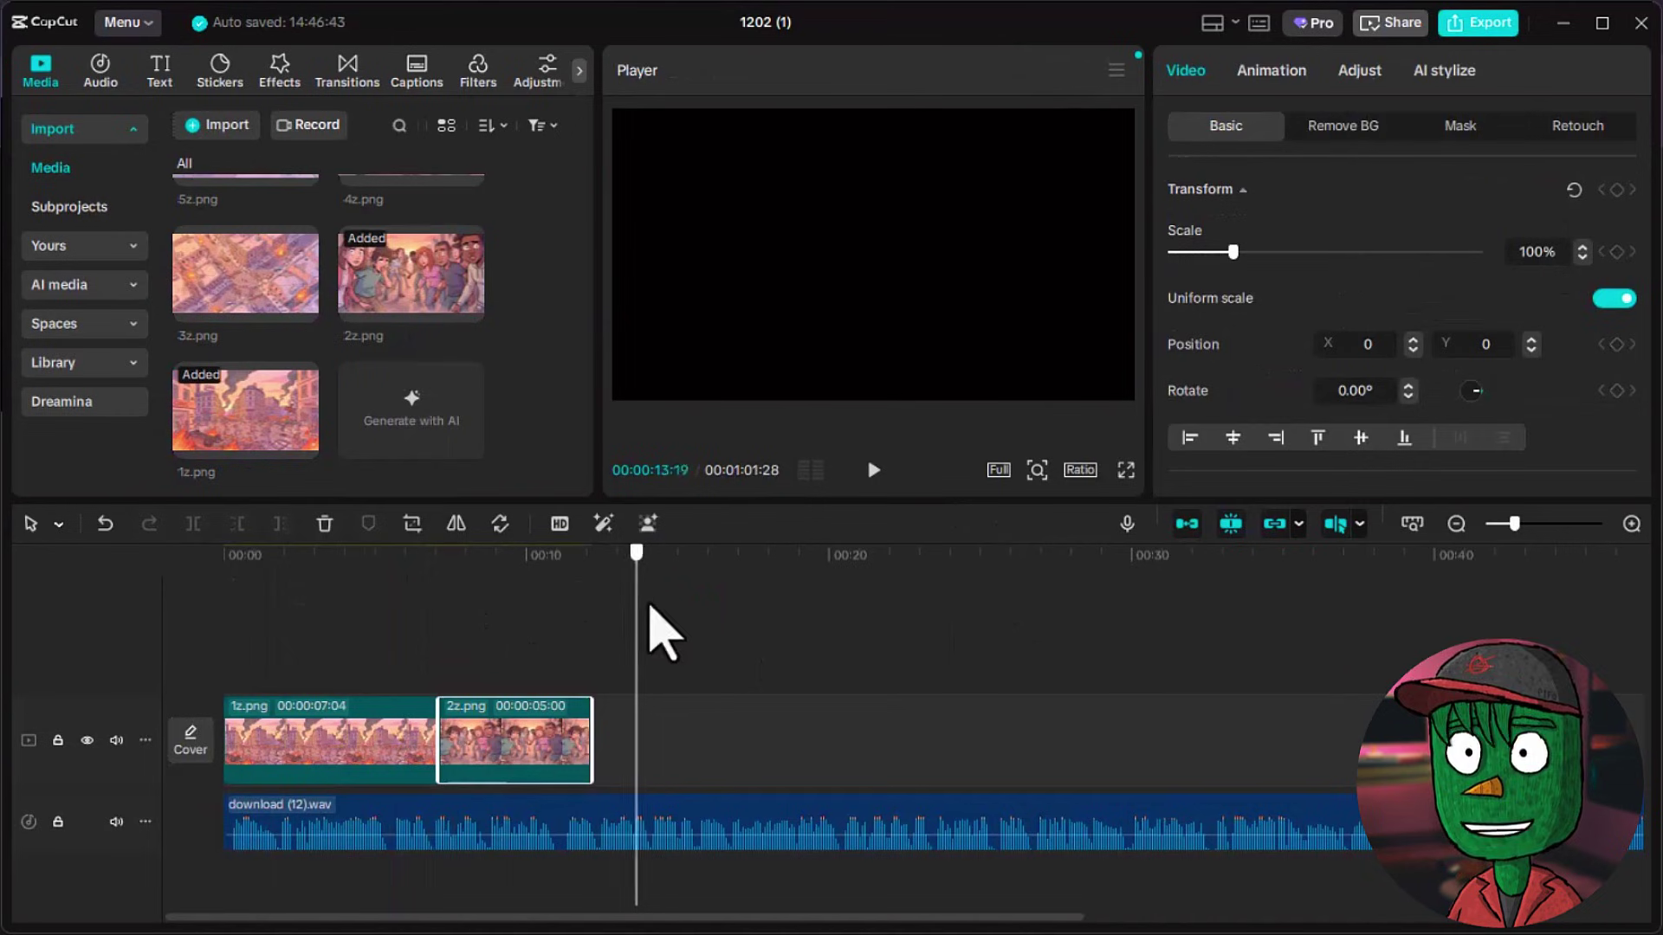
pyautogui.moveTo(592, 740); pyautogui.dragTo(654, 741)
pyautogui.moveTo(260, 277); pyautogui.dragTo(779, 744)
pyautogui.moveTo(805, 740); pyautogui.dragTo(995, 742)
pyautogui.hscroll(3, 965, 910)
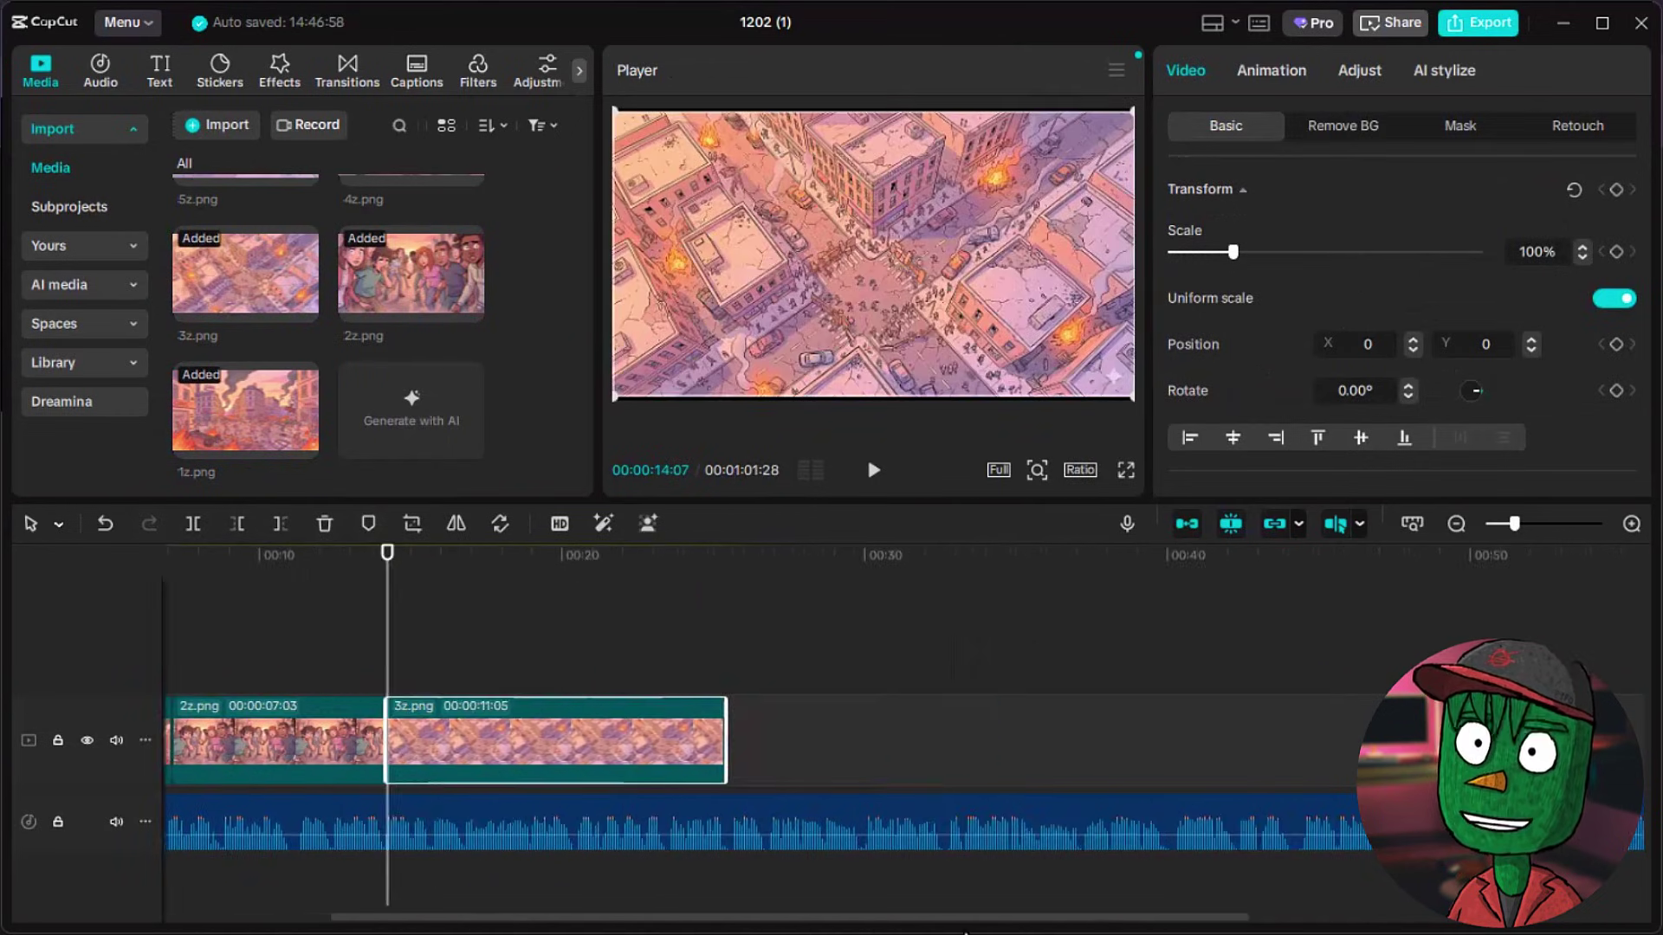
pyautogui.hscroll(3, 966, 918)
pyautogui.scroll(2, 408, 277)
# Add 4z.png through 9z.png along the track, stretching 4z.png to about 9 seconds.
pyautogui.moveTo(408, 267); pyautogui.dragTo(485, 745)
pyautogui.moveTo(607, 740); pyautogui.dragTo(729, 740)
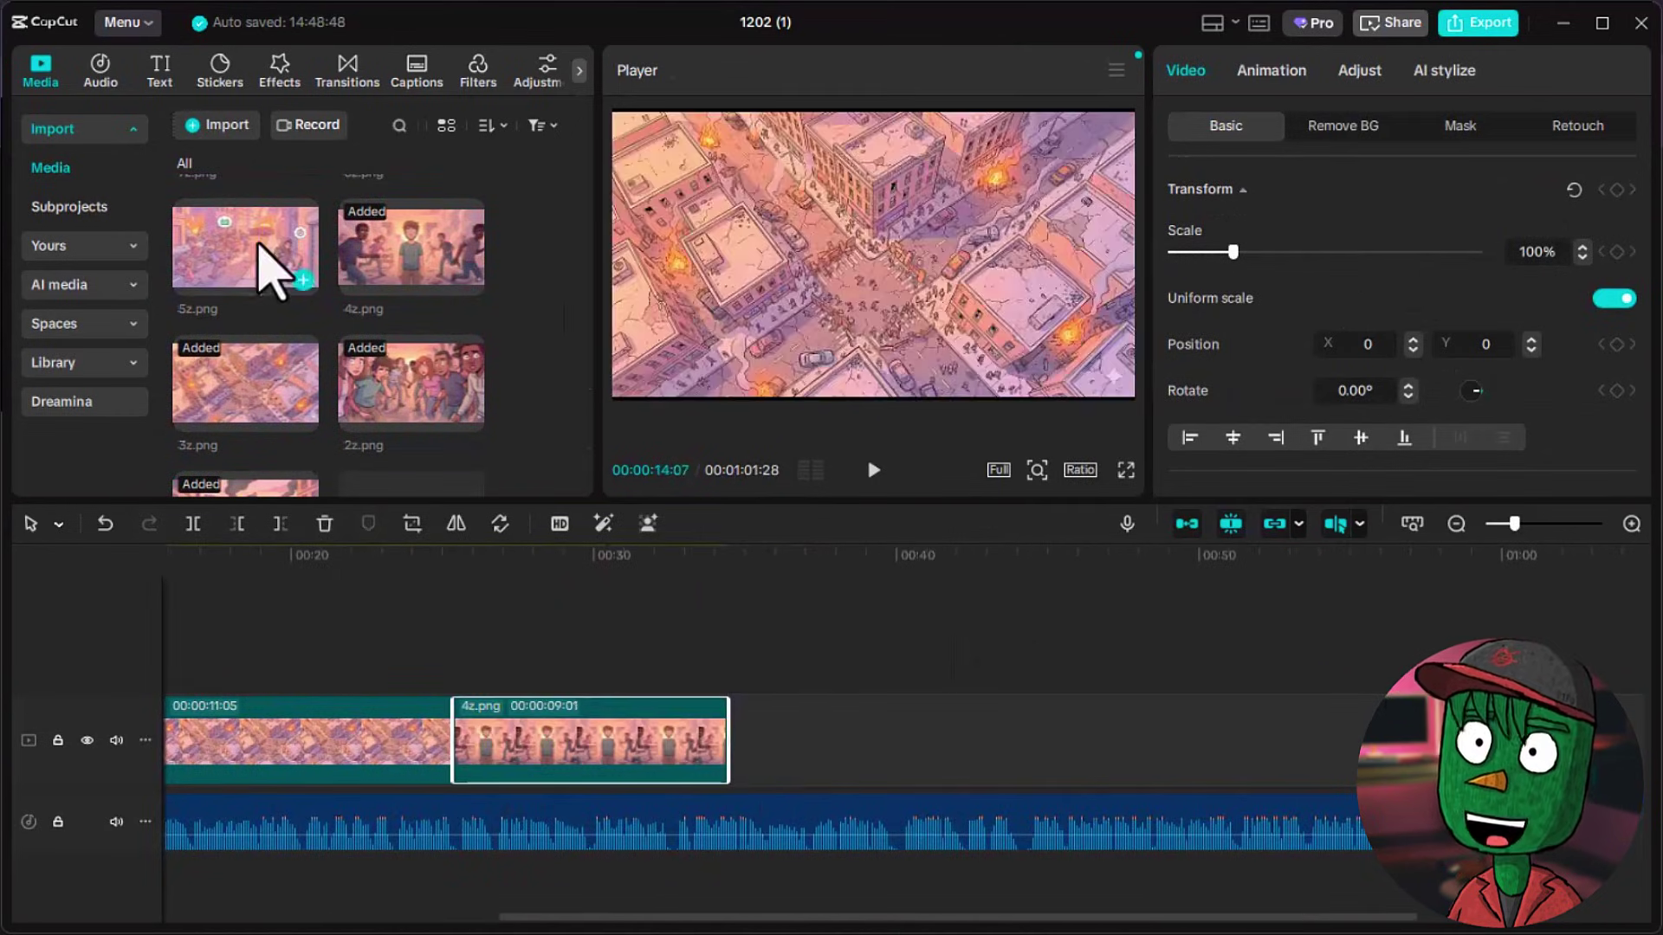
pyautogui.moveTo(268, 268); pyautogui.dragTo(879, 741)
pyautogui.moveTo(878, 741); pyautogui.dragTo(965, 740)
pyautogui.scroll(2, 245, 347)
pyautogui.moveTo(411, 260); pyautogui.dragTo(1143, 740)
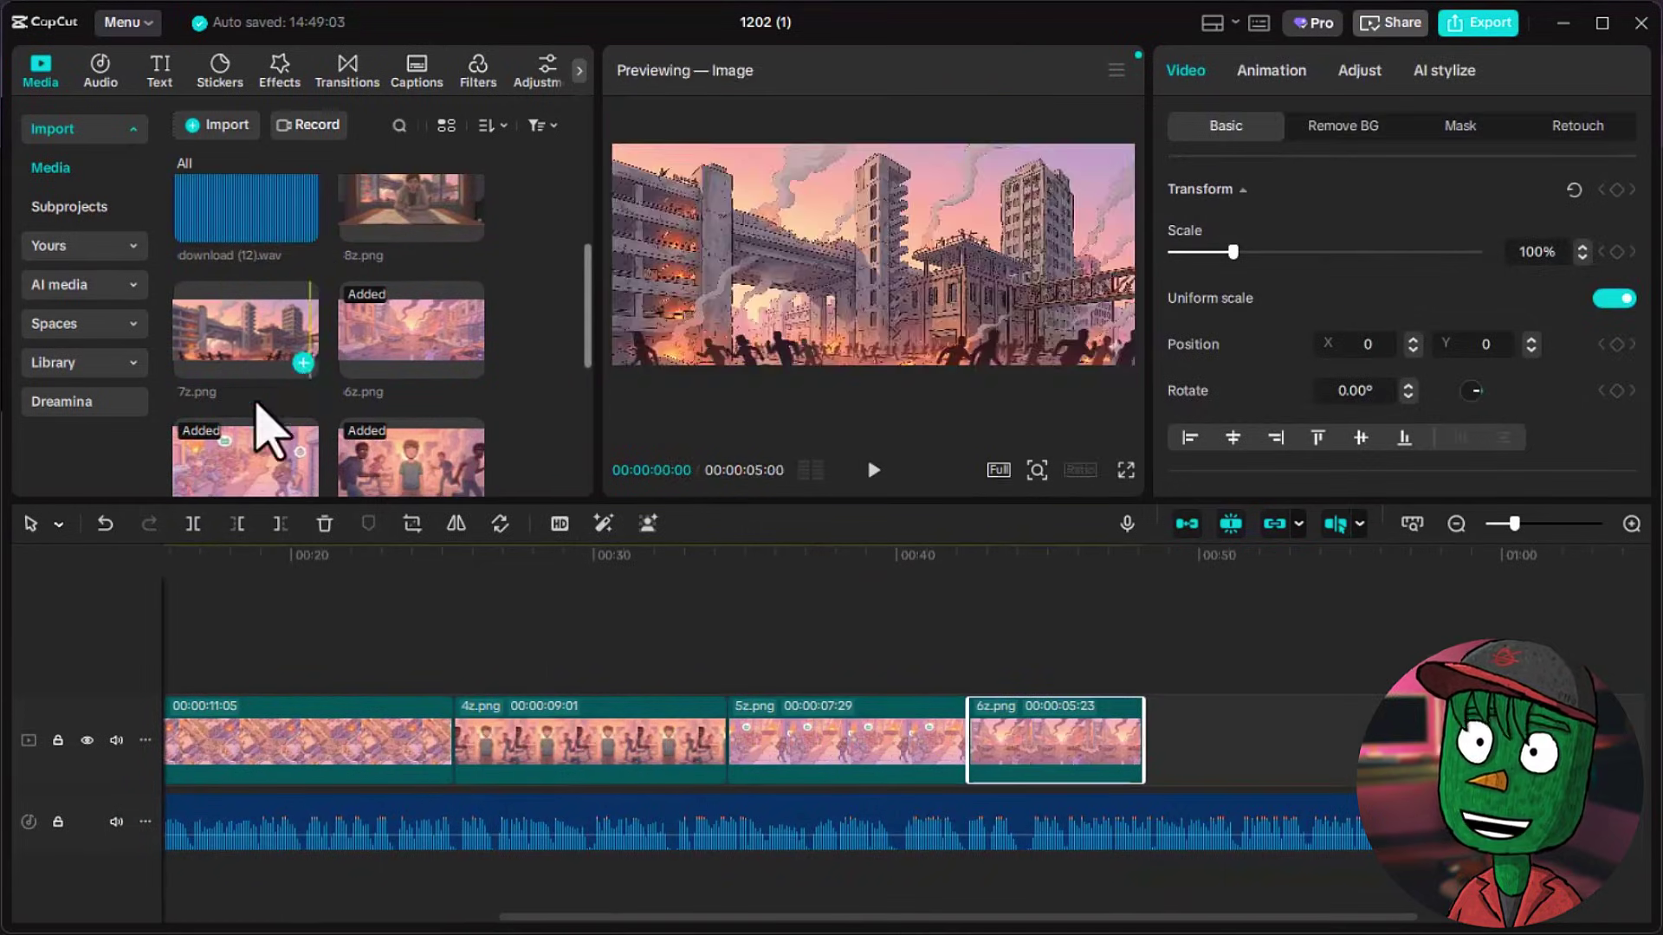
pyautogui.moveTo(257, 402); pyautogui.dragTo(1273, 724)
pyautogui.scroll(2, 330, 329)
pyautogui.click(1336, 762)
pyautogui.click(433, 326)
pyautogui.hscroll(-5, 606, 623)
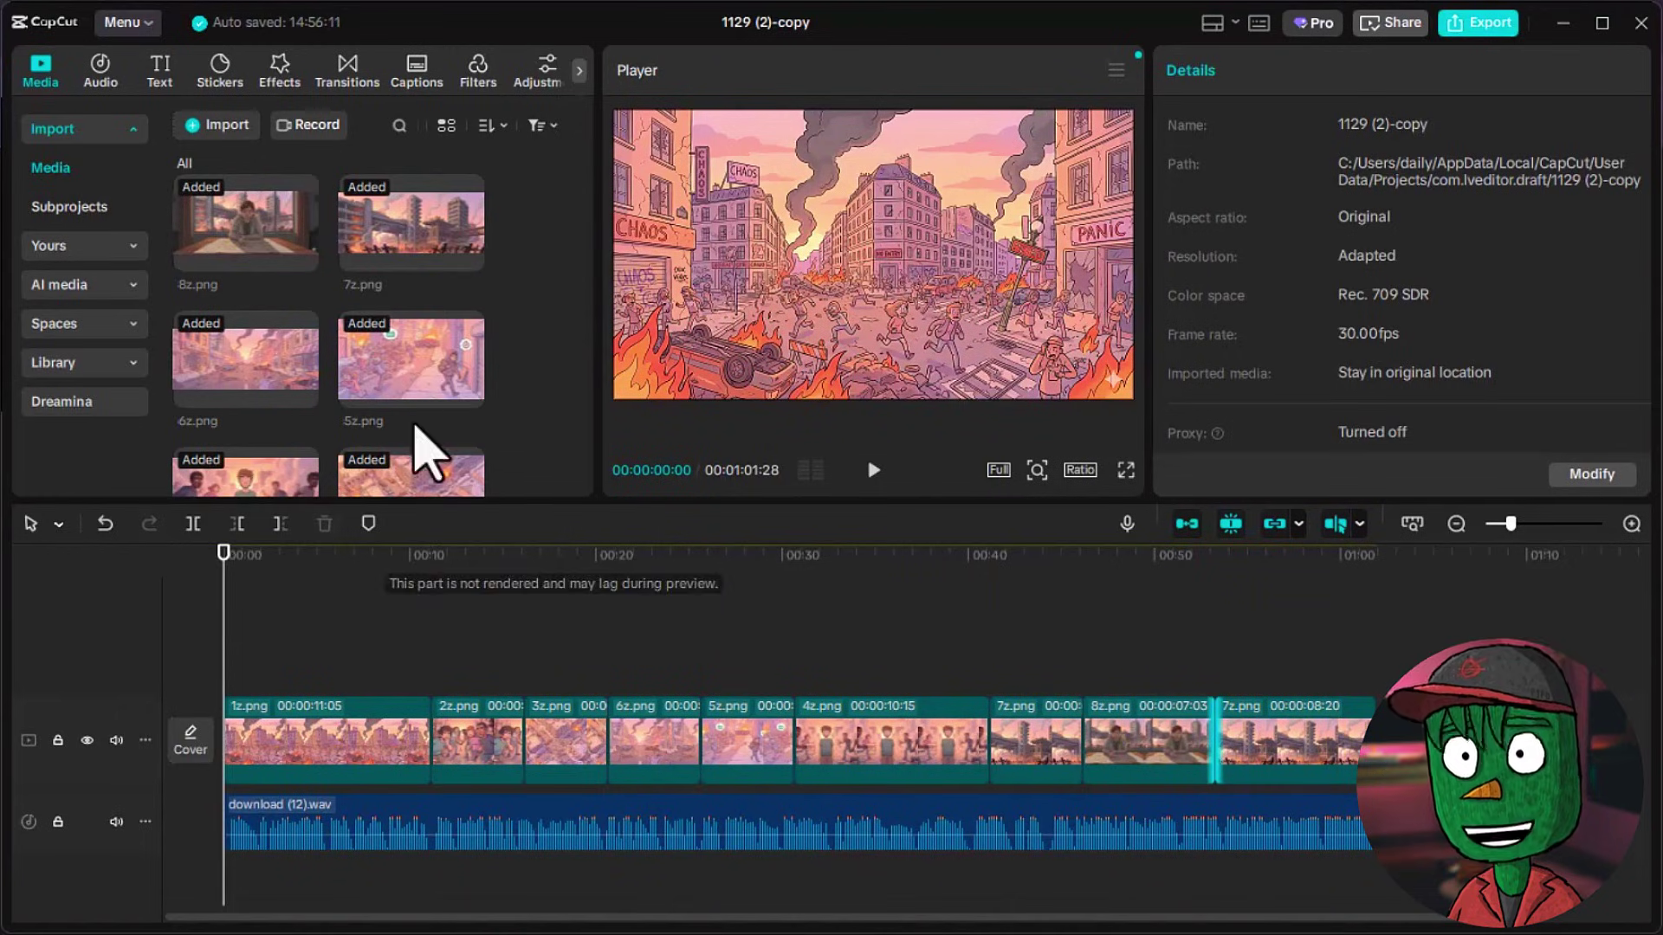
# Add the Clear II filter to the timeline and stretch it across the whole video.
pyautogui.click(414, 394)
pyautogui.click(477, 69)
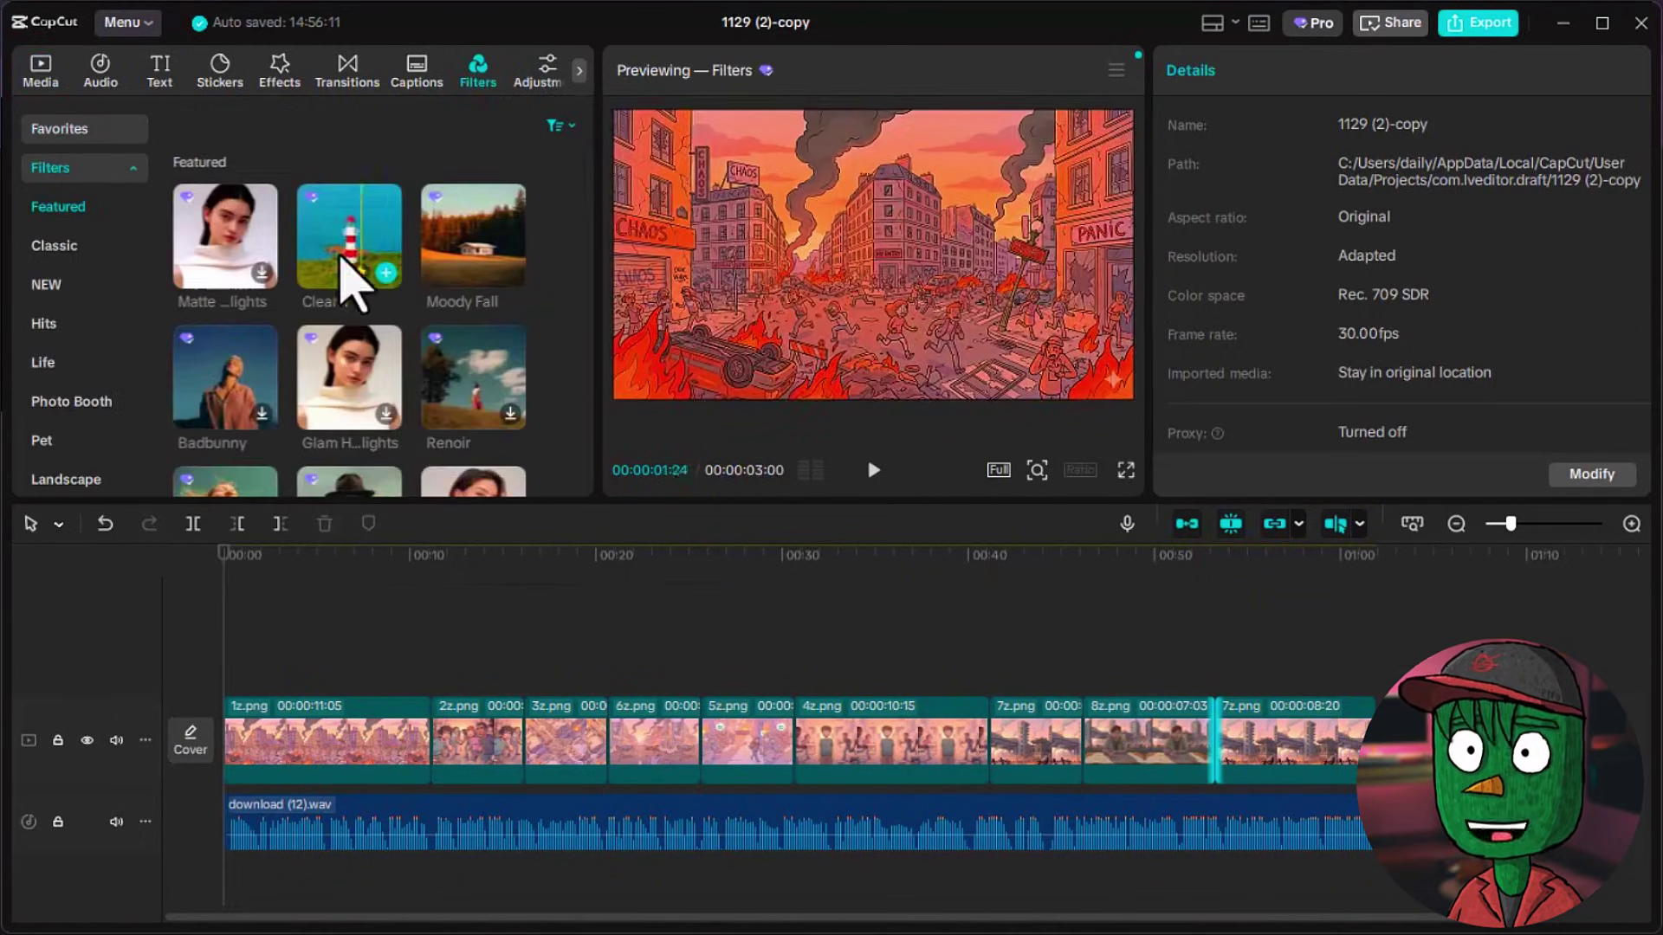
pyautogui.moveTo(385, 264); pyautogui.dragTo(227, 688)
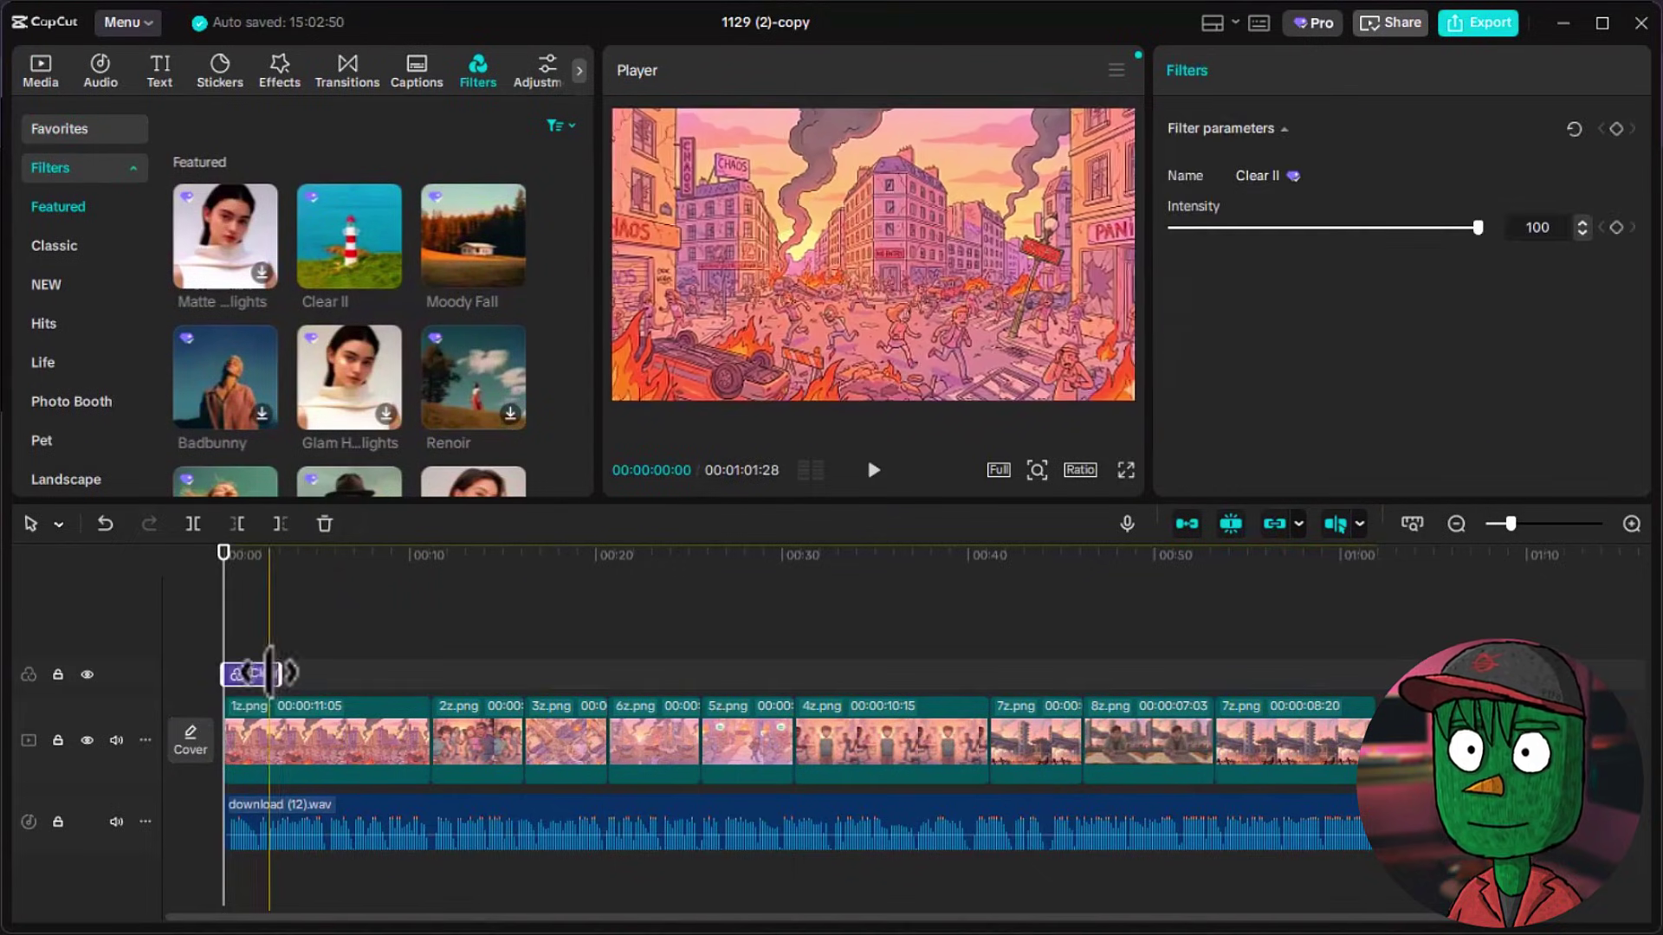
pyautogui.moveTo(355, 675); pyautogui.dragTo(1368, 684)
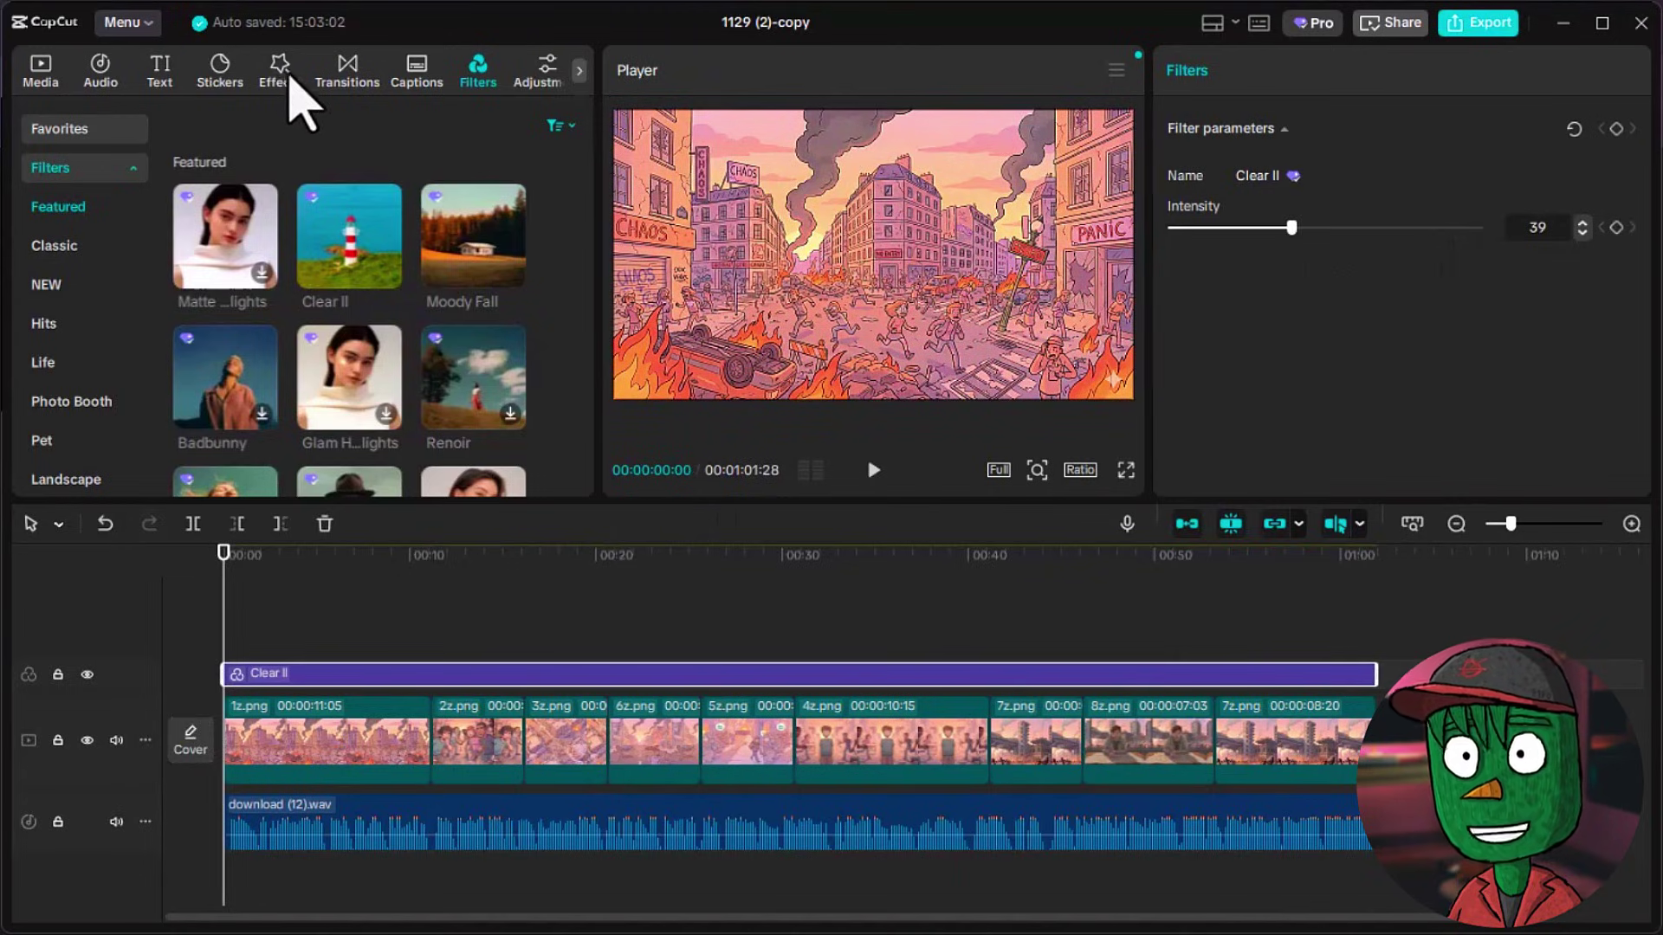
# Search effects for 'by the fire place' and stretch By the Fireplace across the full timeline.
pyautogui.click(278, 71)
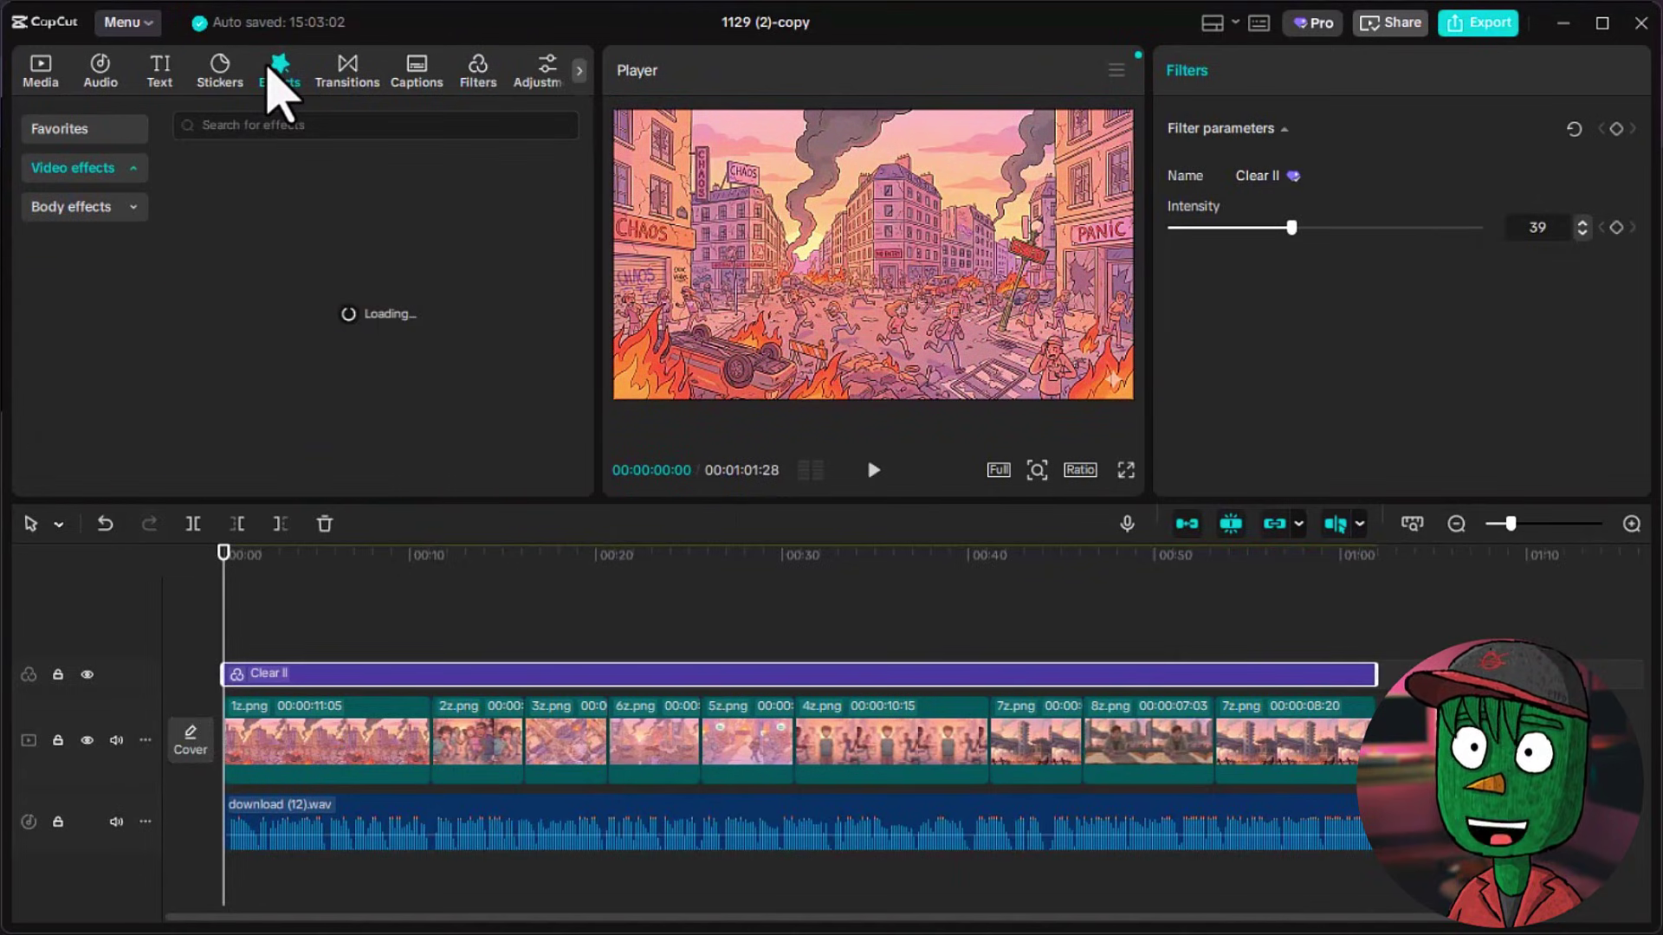
pyautogui.write('by the fire place')
pyautogui.press('Return')
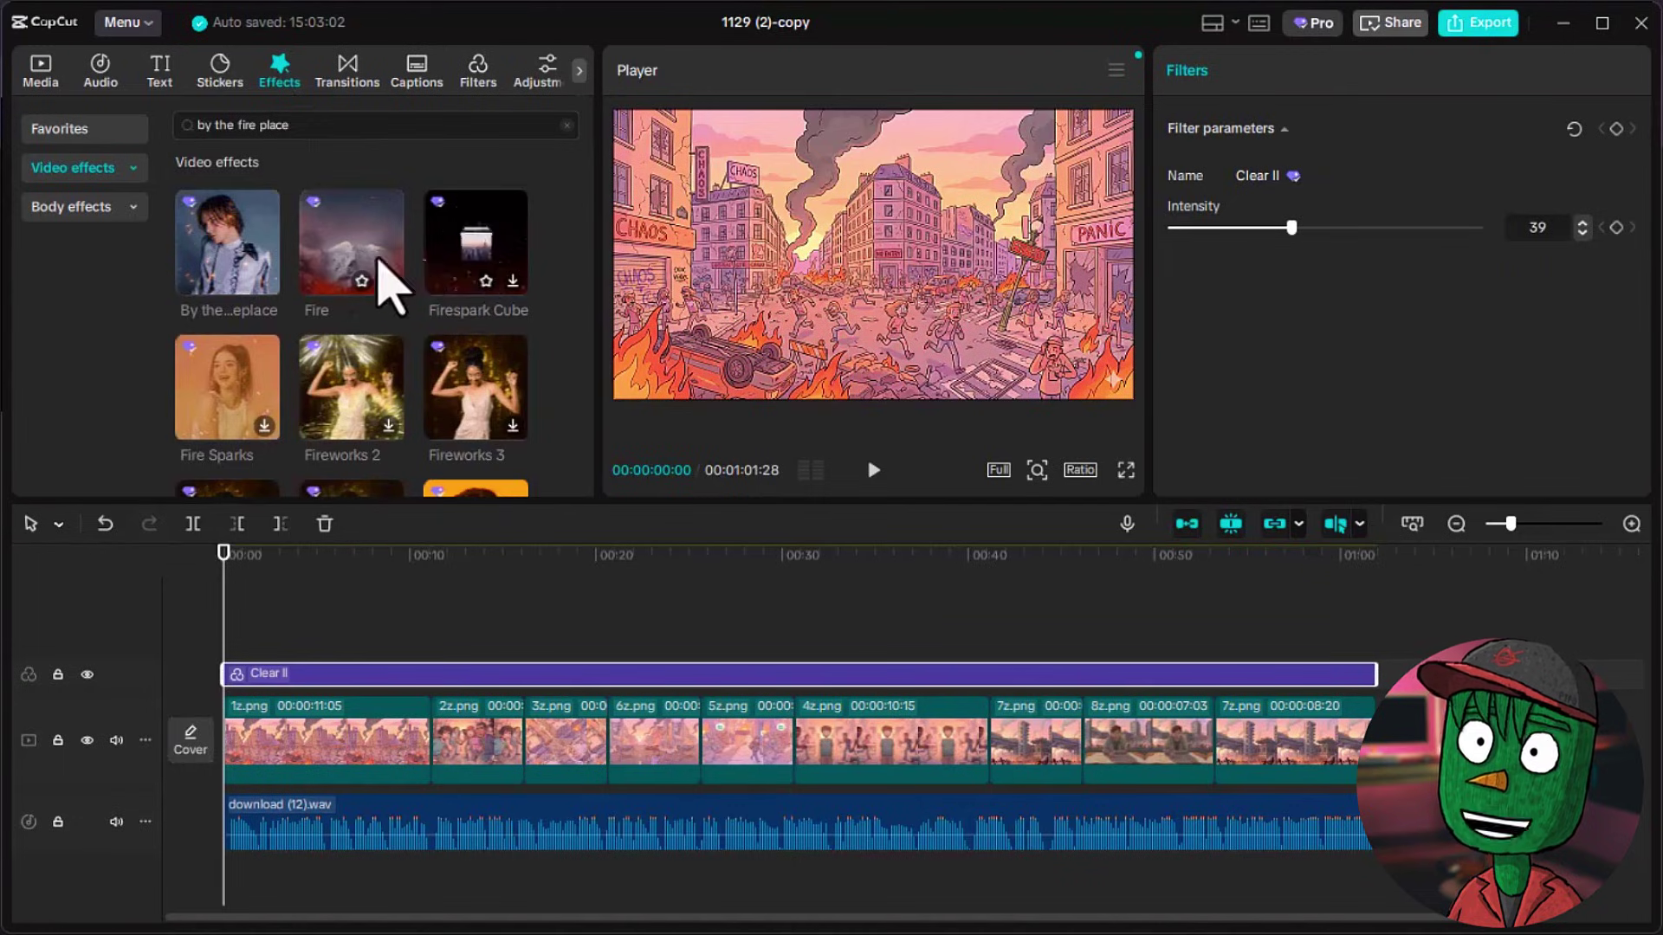
pyautogui.moveTo(206, 303)
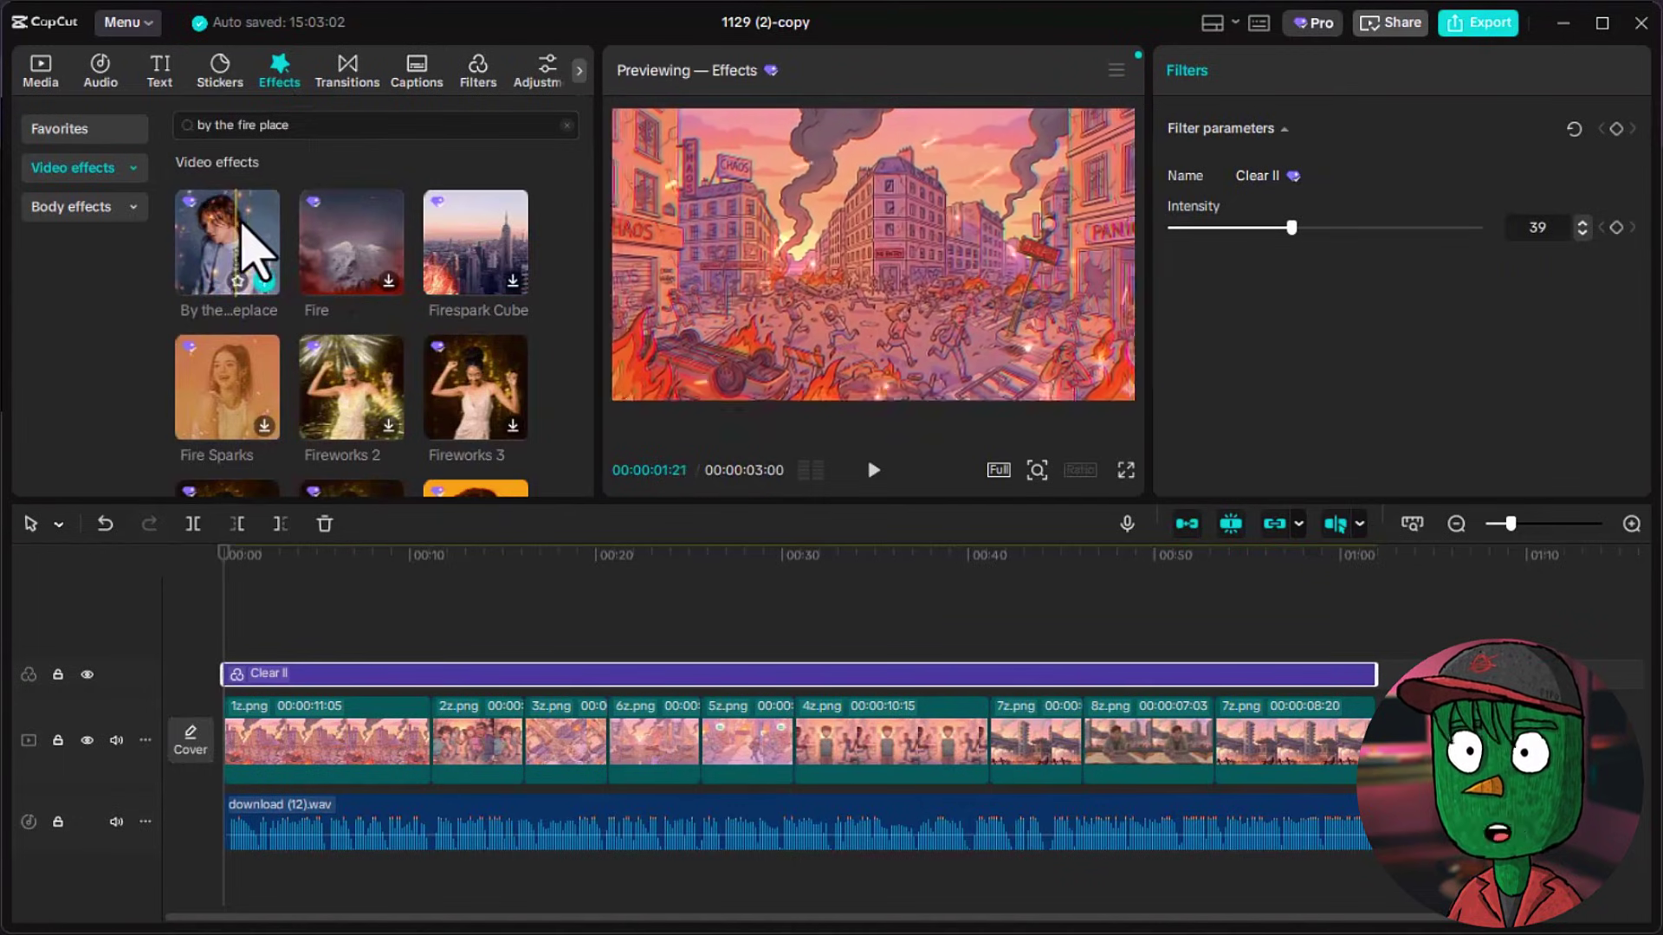
pyautogui.moveTo(230, 222); pyautogui.dragTo(215, 653)
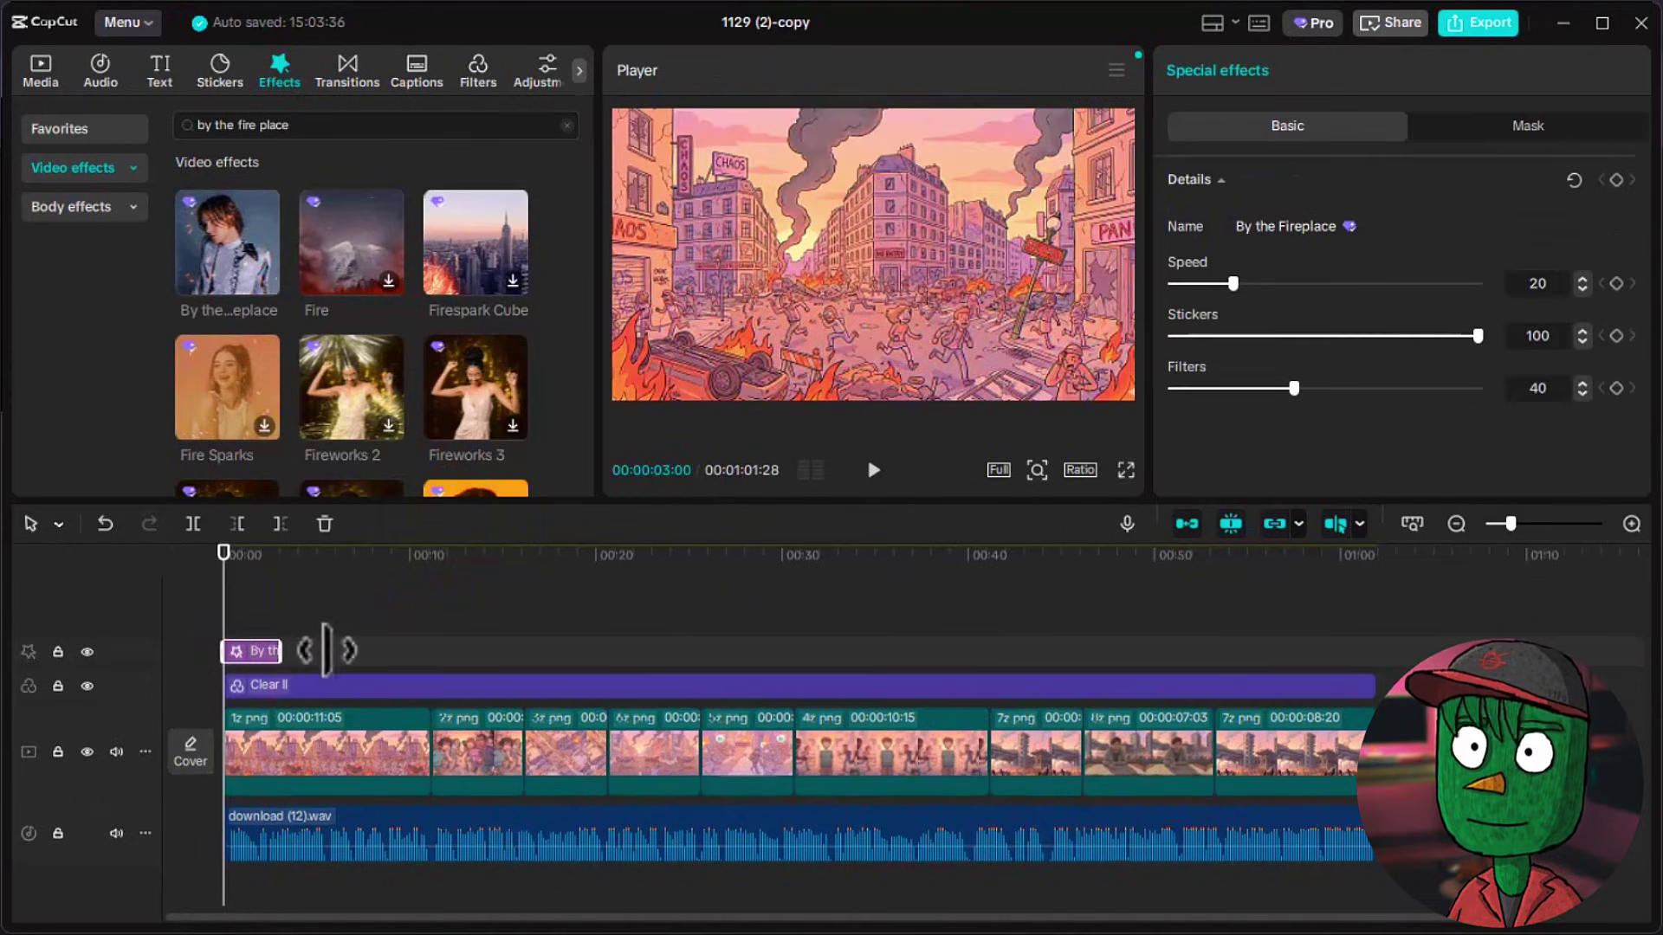
pyautogui.moveTo(325, 651); pyautogui.dragTo(1376, 650)
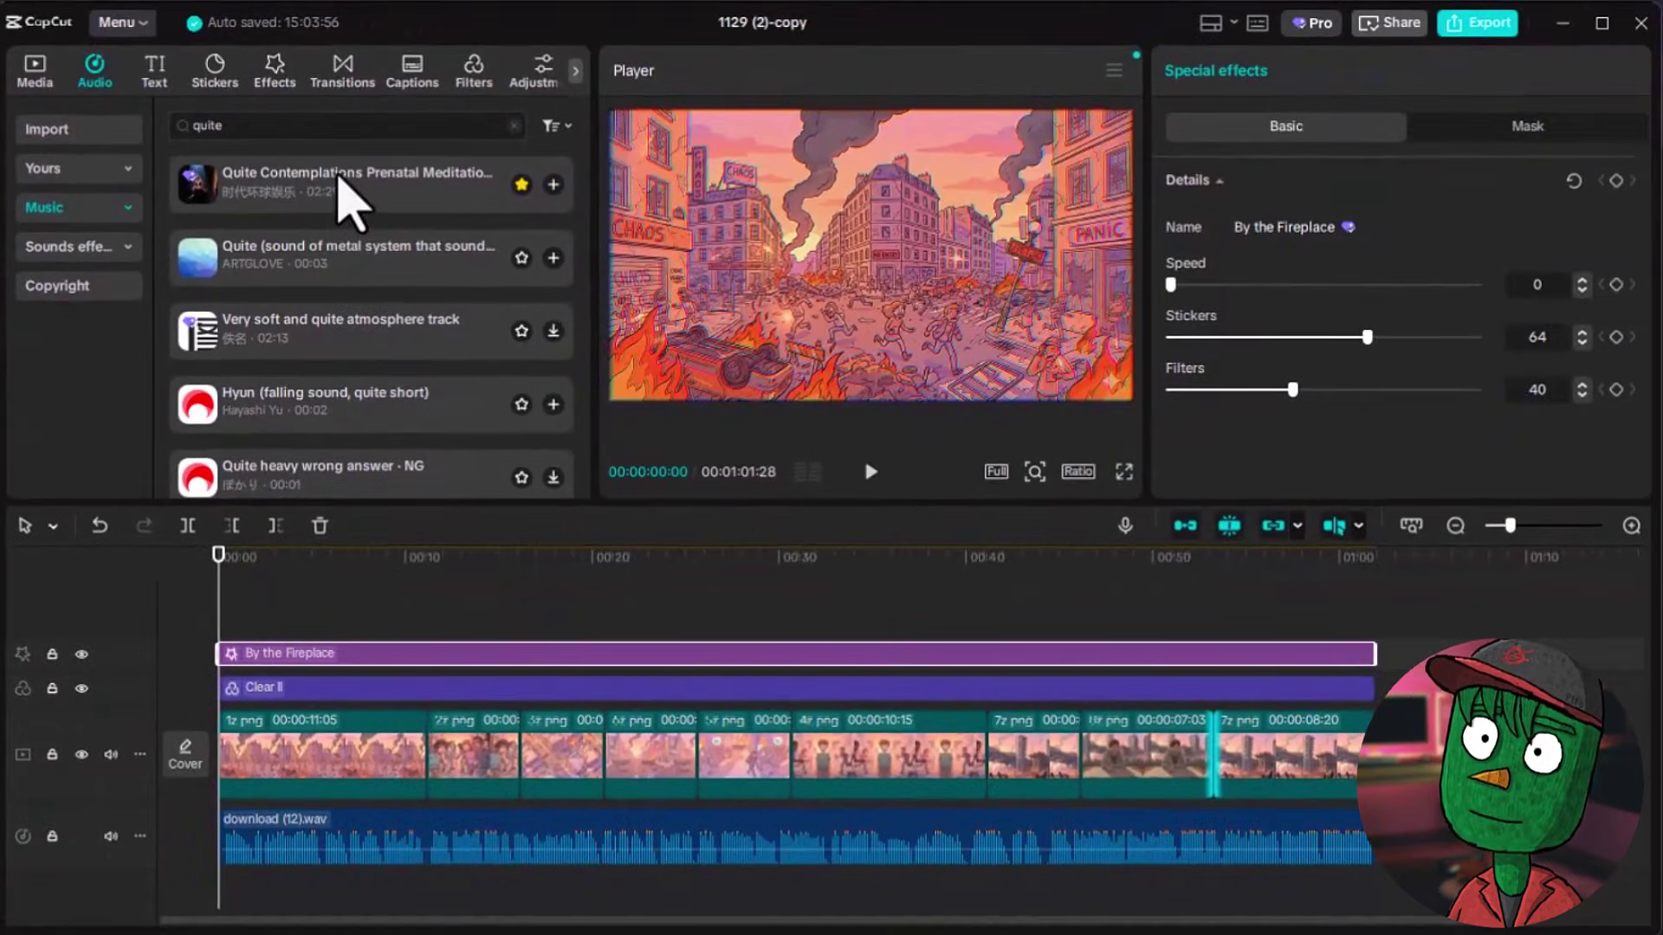
# Place the Quite Contemplations Prenatal Meditation Piano Music track beneath the narration and select it.
pyautogui.moveTo(338, 197); pyautogui.dragTo(217, 876)
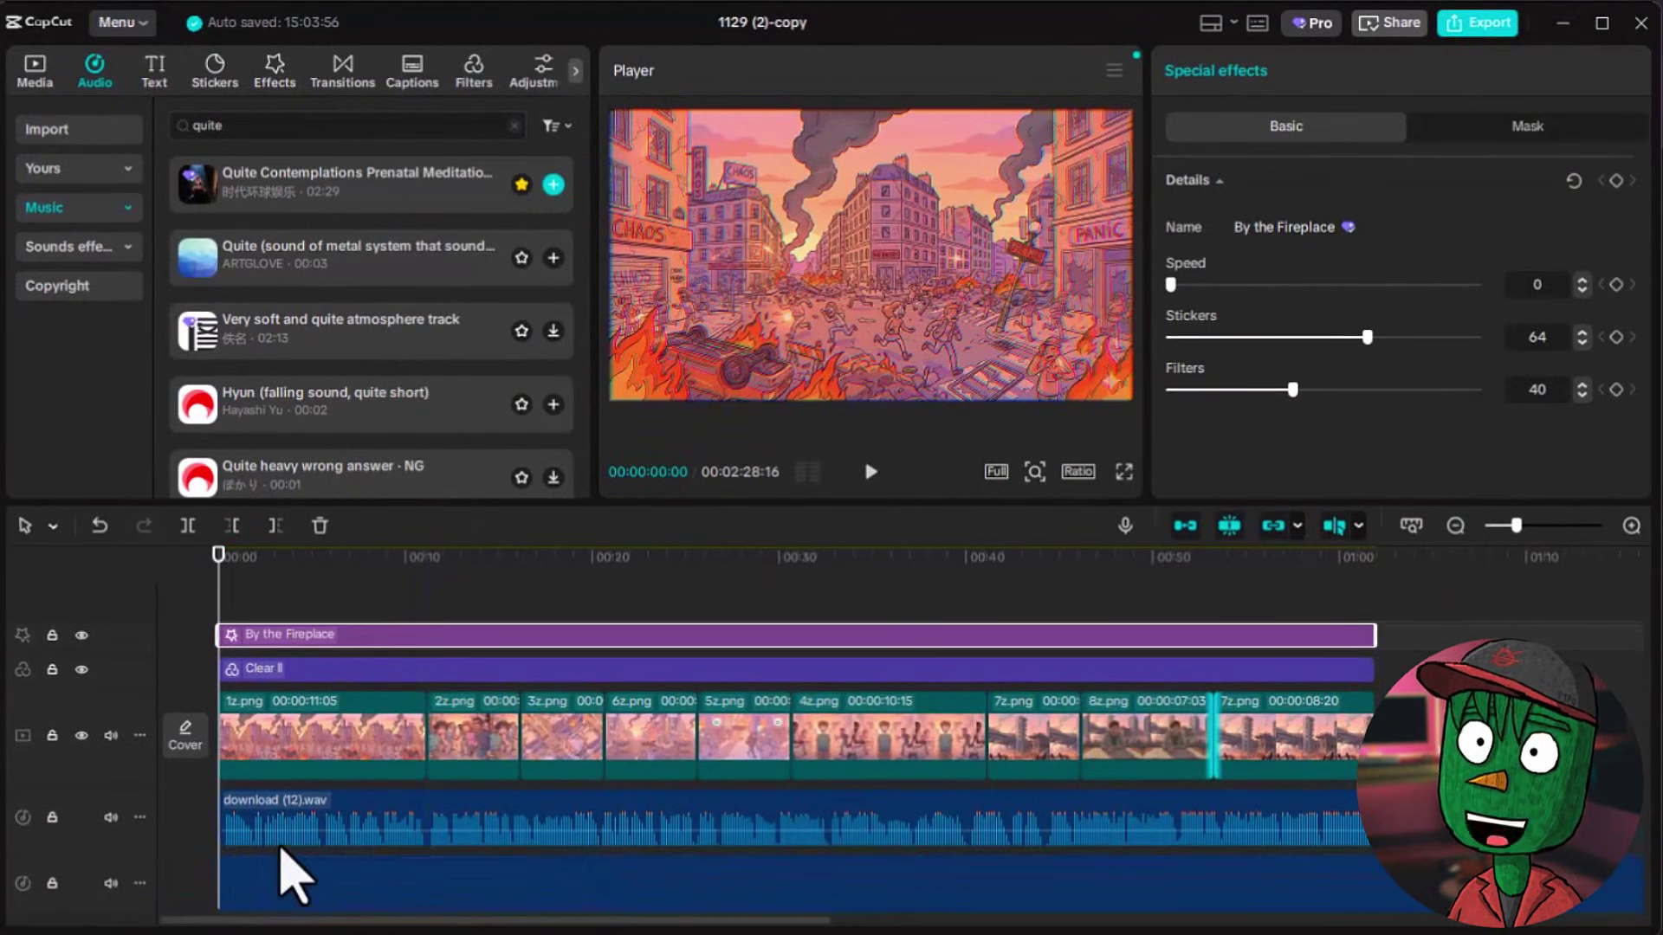
pyautogui.click(575, 888)
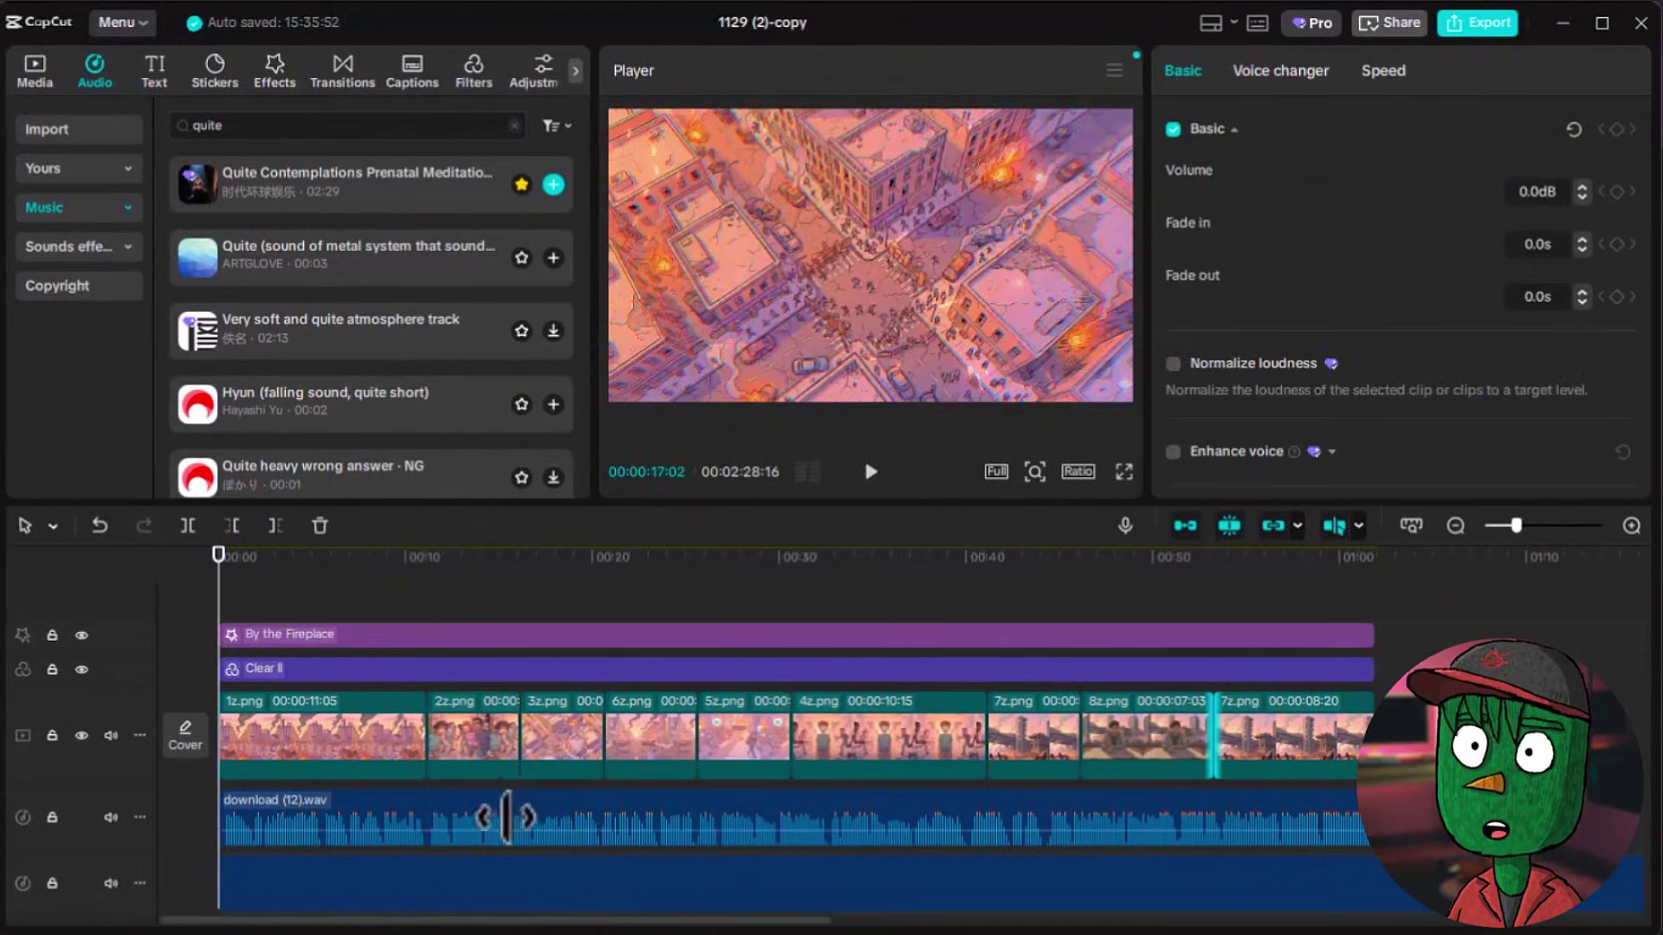